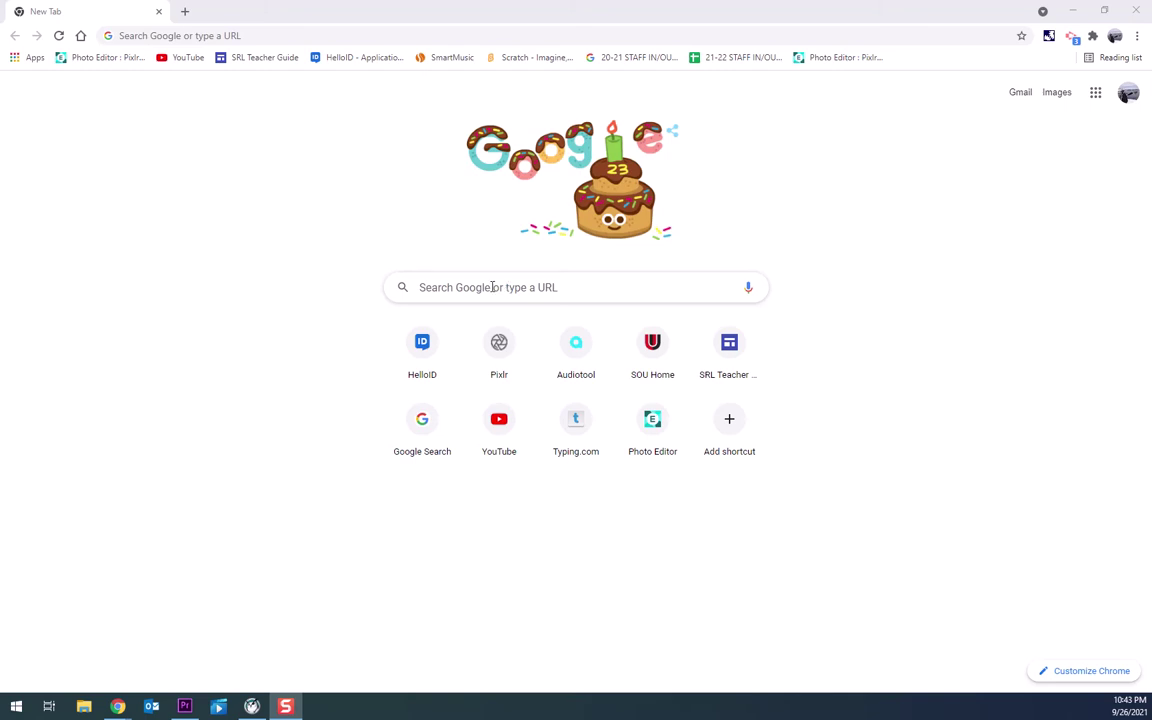
Search Google for "stars" and show the image results
left_click(276, 284)
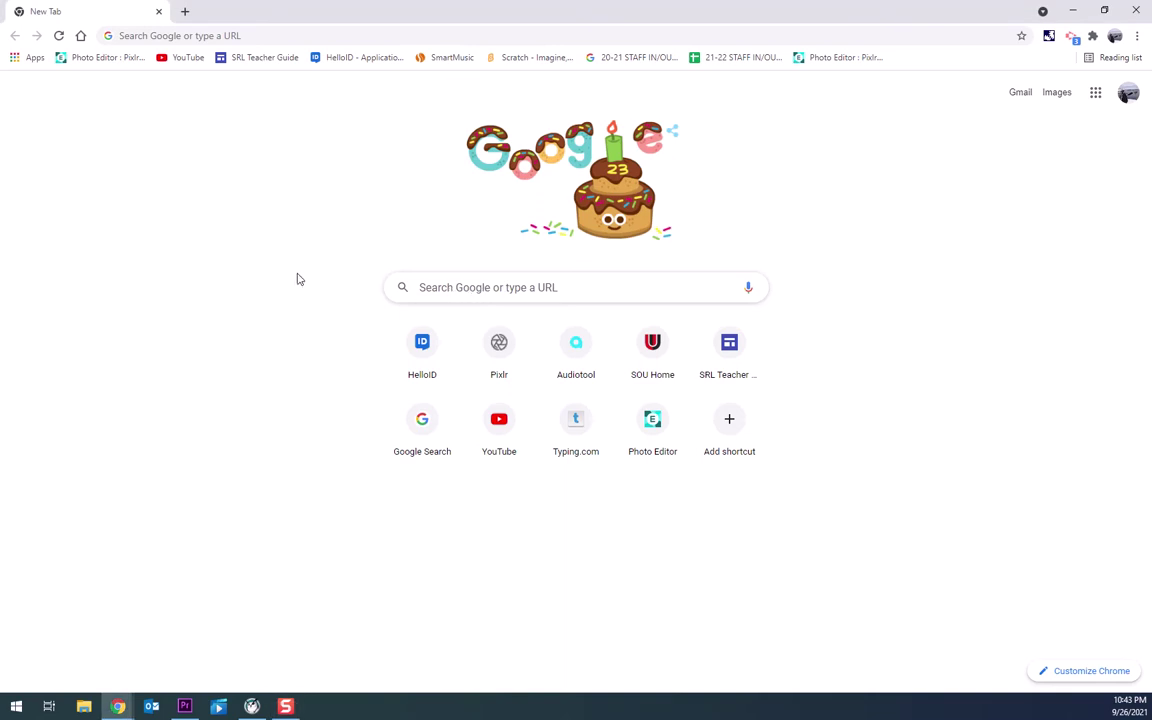
left_click(499, 288)
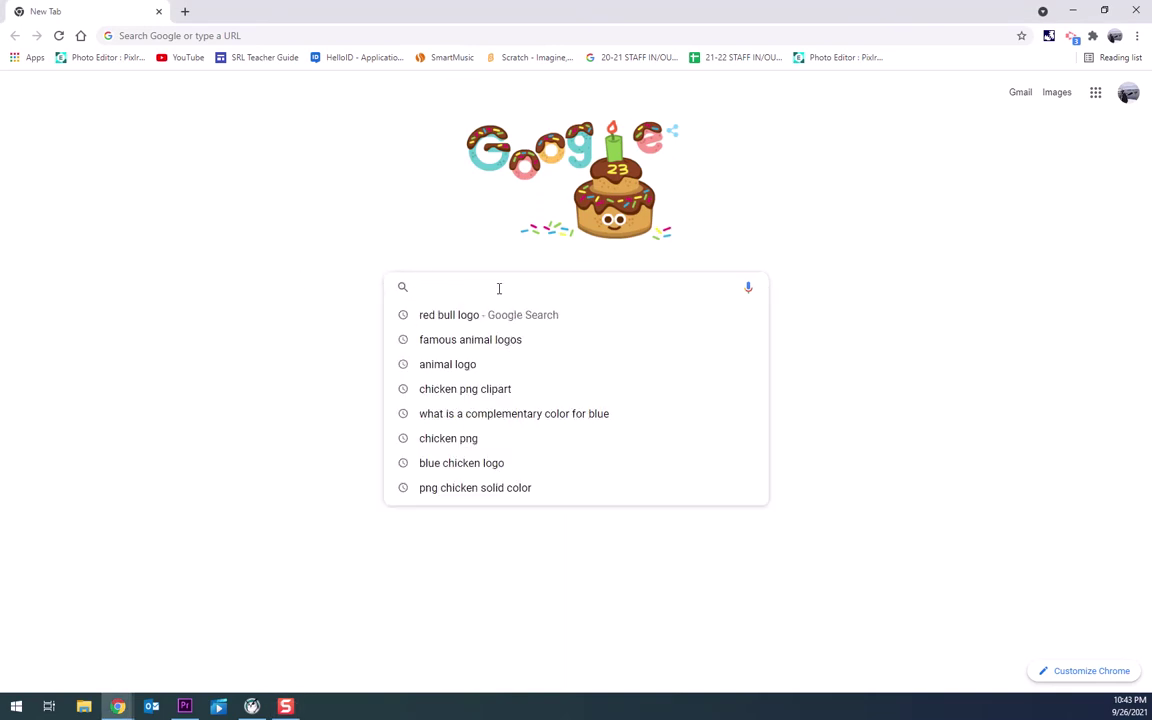
type("stars")
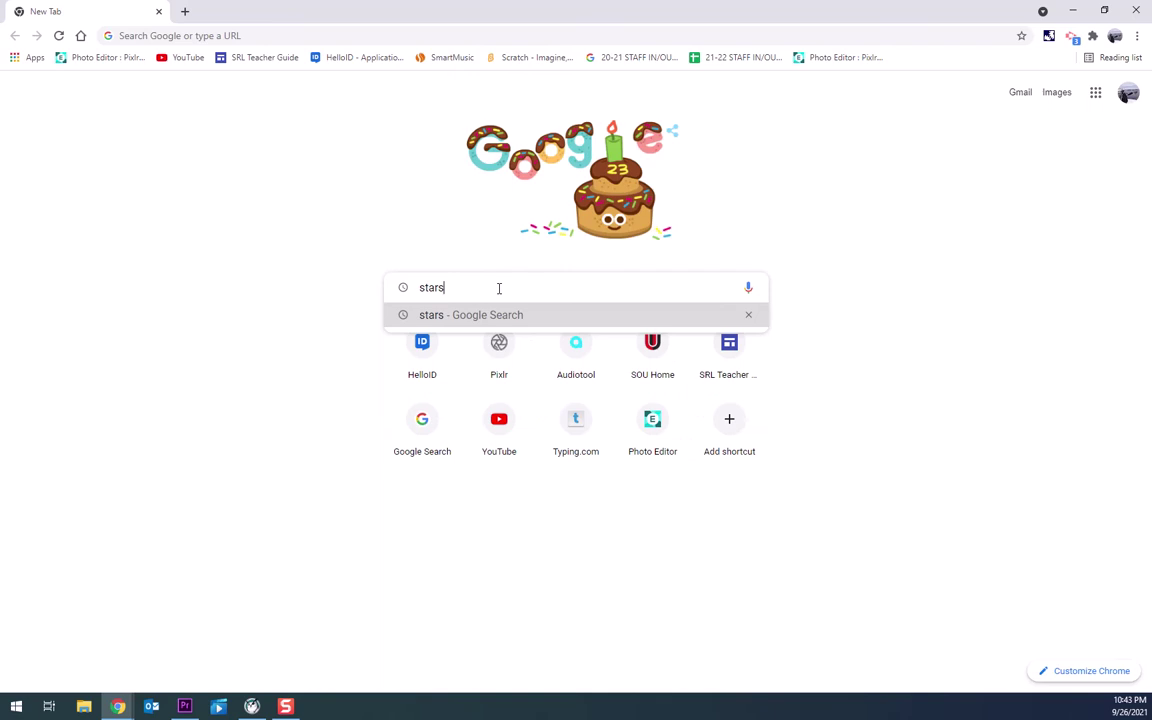
key("Return")
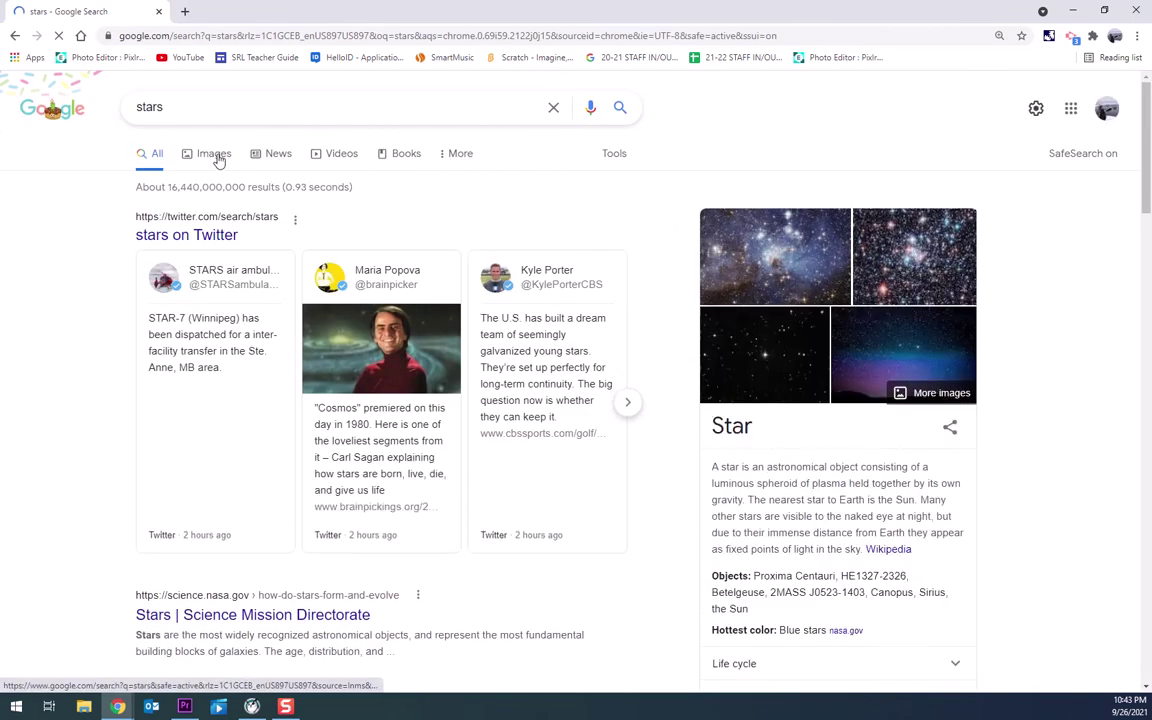
left_click(216, 157)
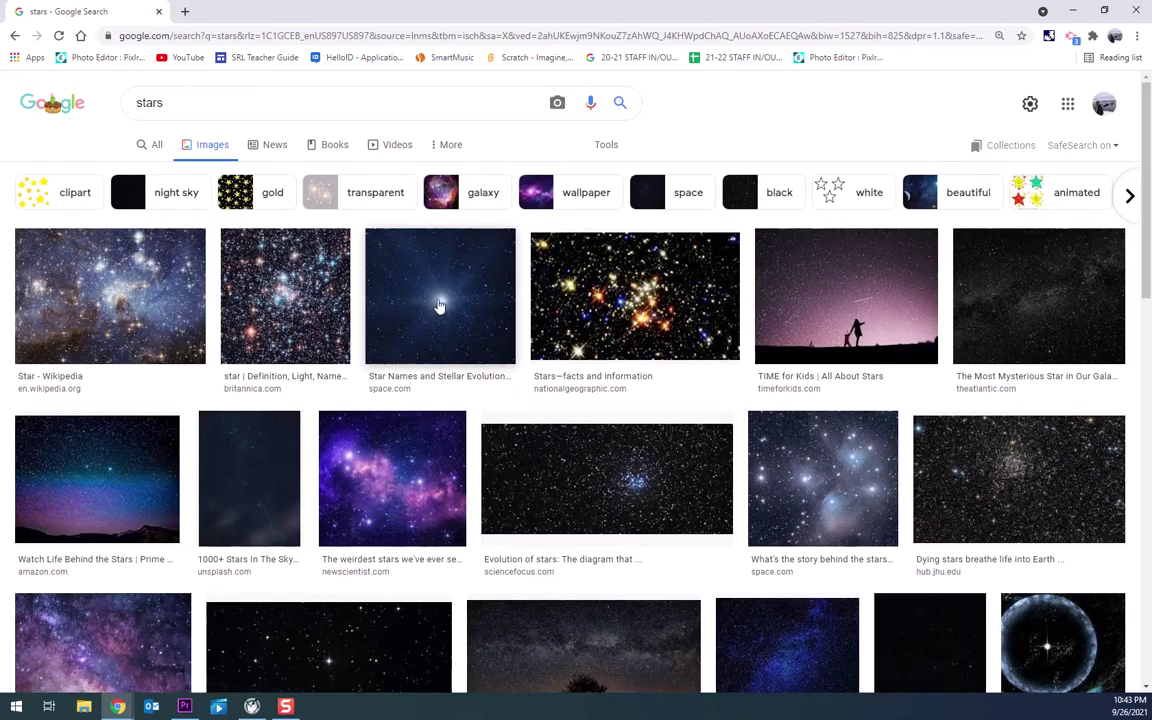
Filter the star image results by color, trying gray and settling on black
left_click(614, 147)
left_click(132, 170)
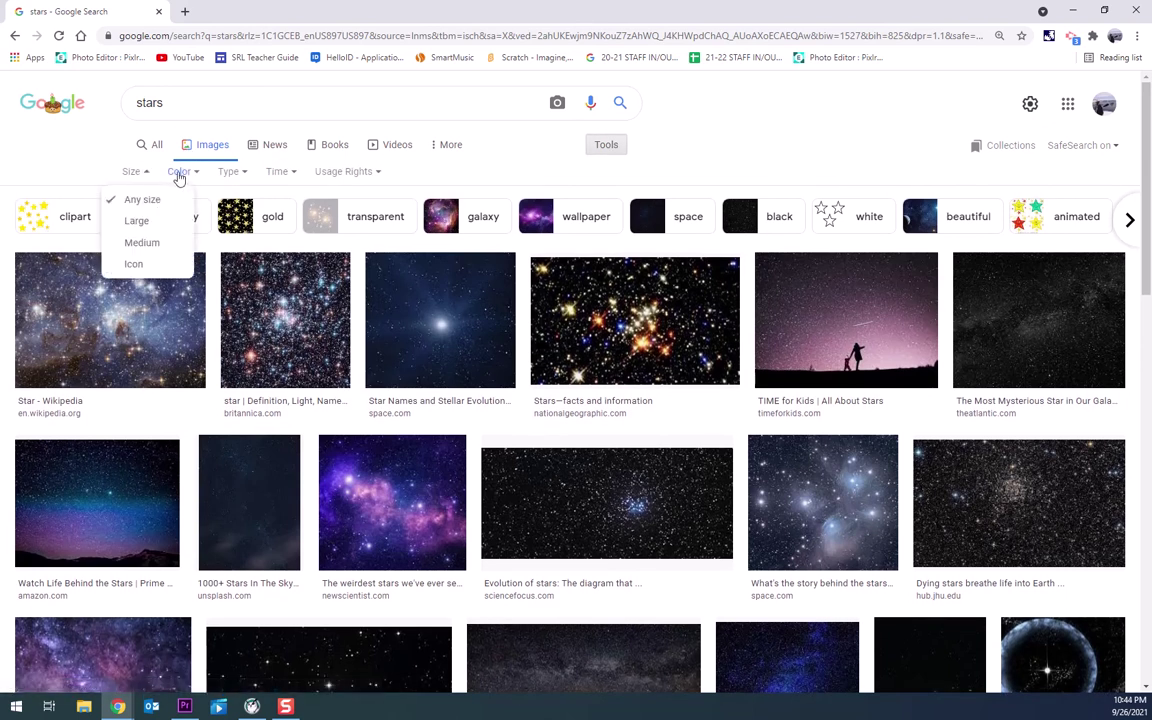
left_click(179, 173)
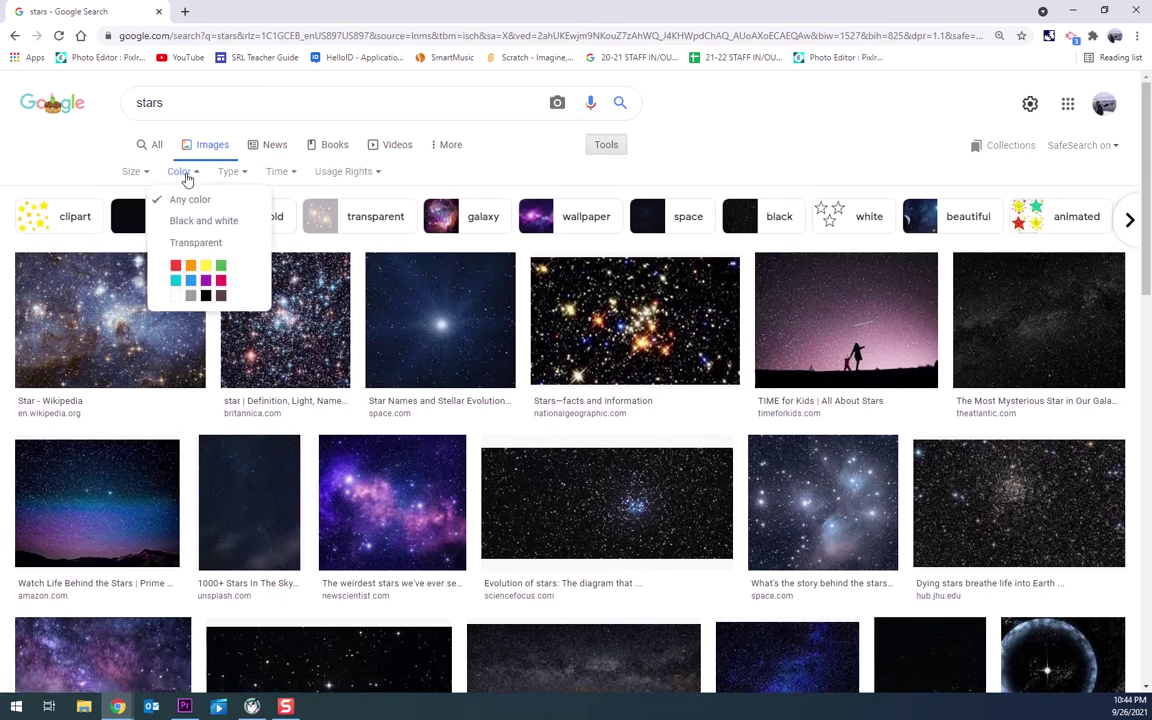
left_click(192, 293)
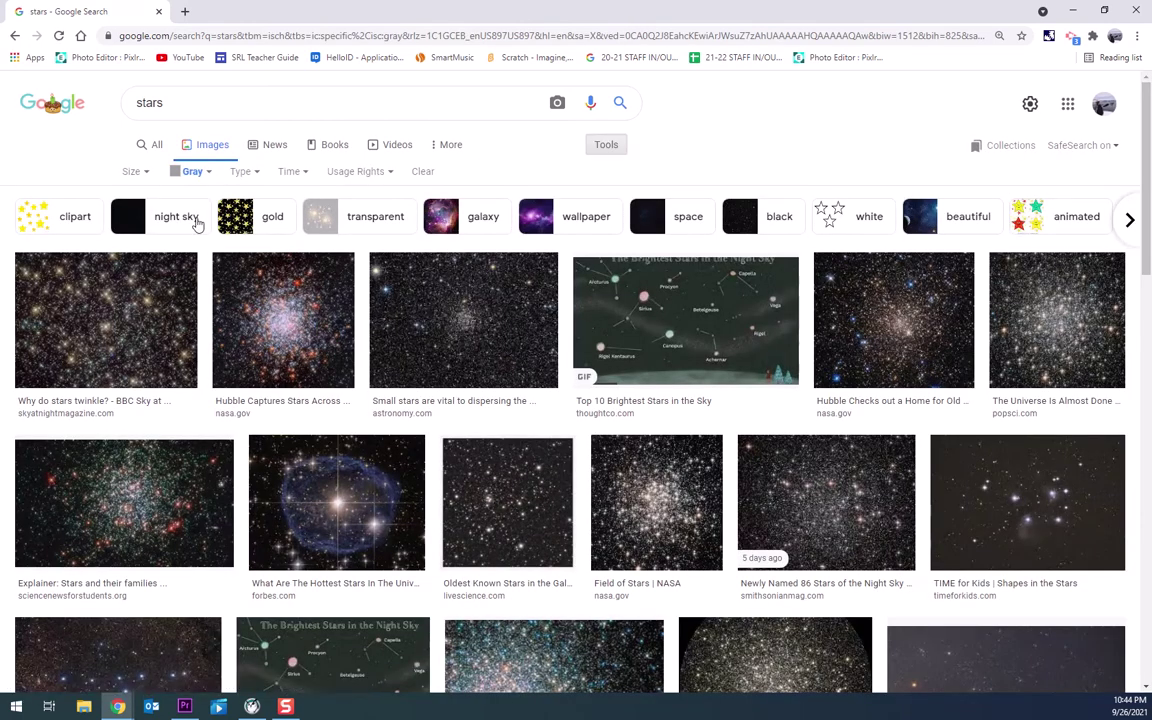
left_click(204, 172)
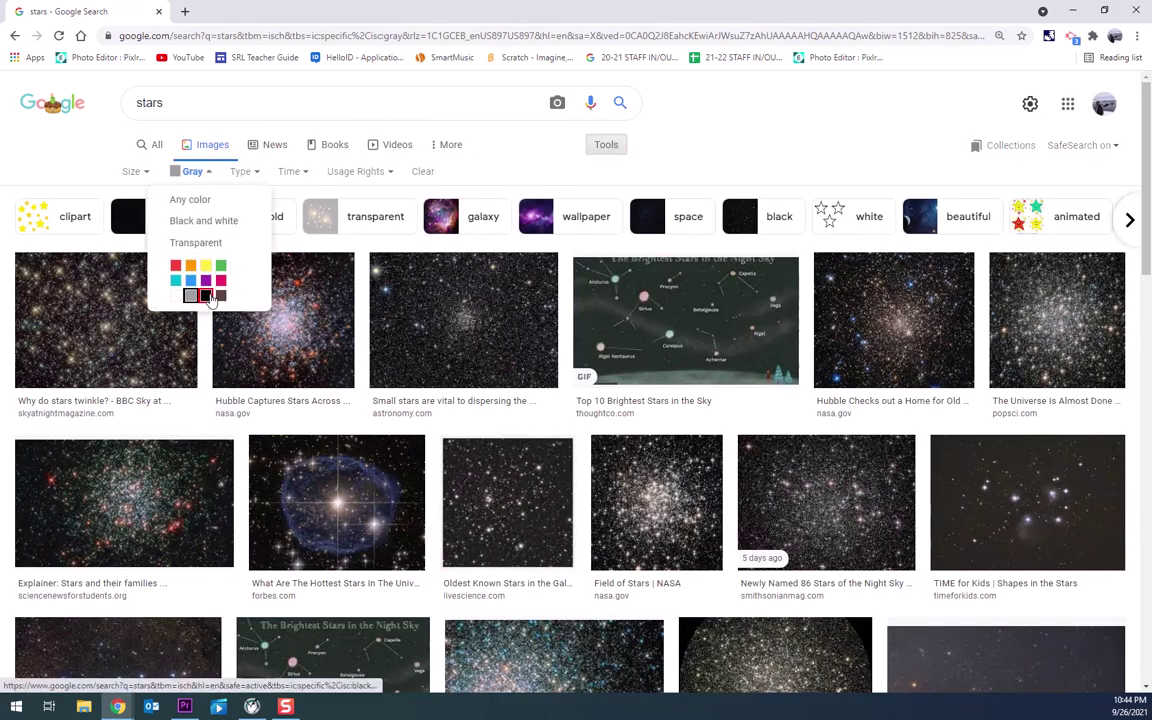
left_click(206, 296)
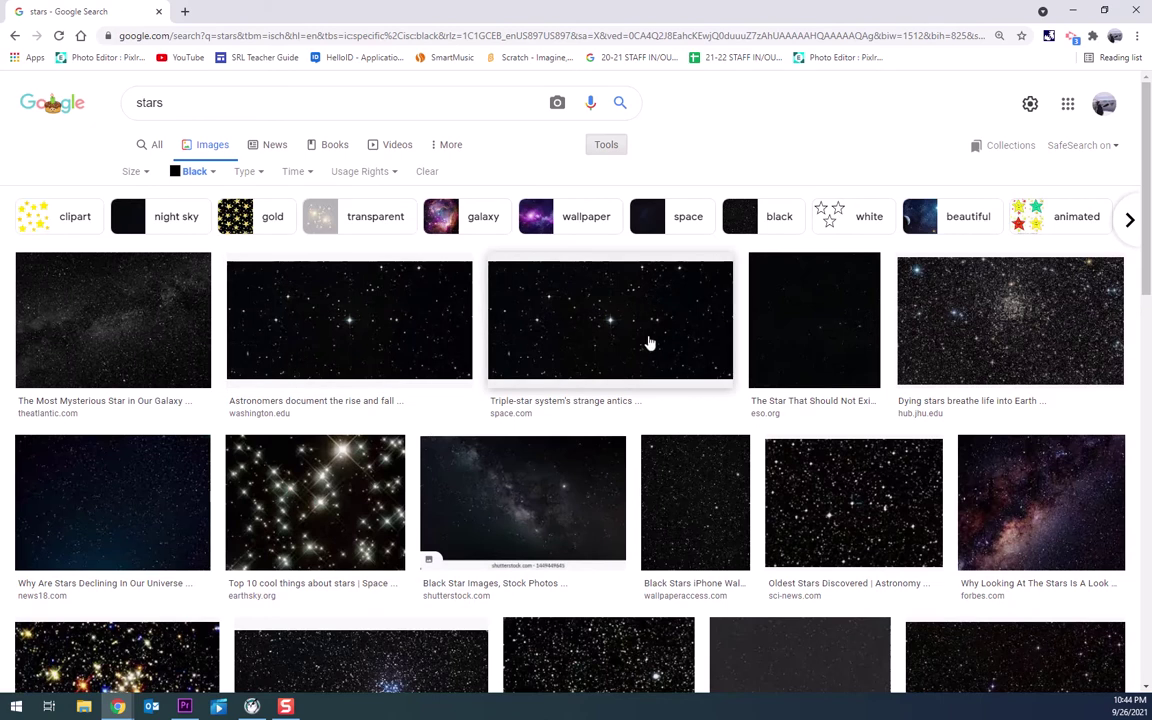
Choose The Atlantic's "The Most Mysterious Star in Our Galaxy" starfield picture and save it to the Downloads folder
scroll(316, 327, "down", 1)
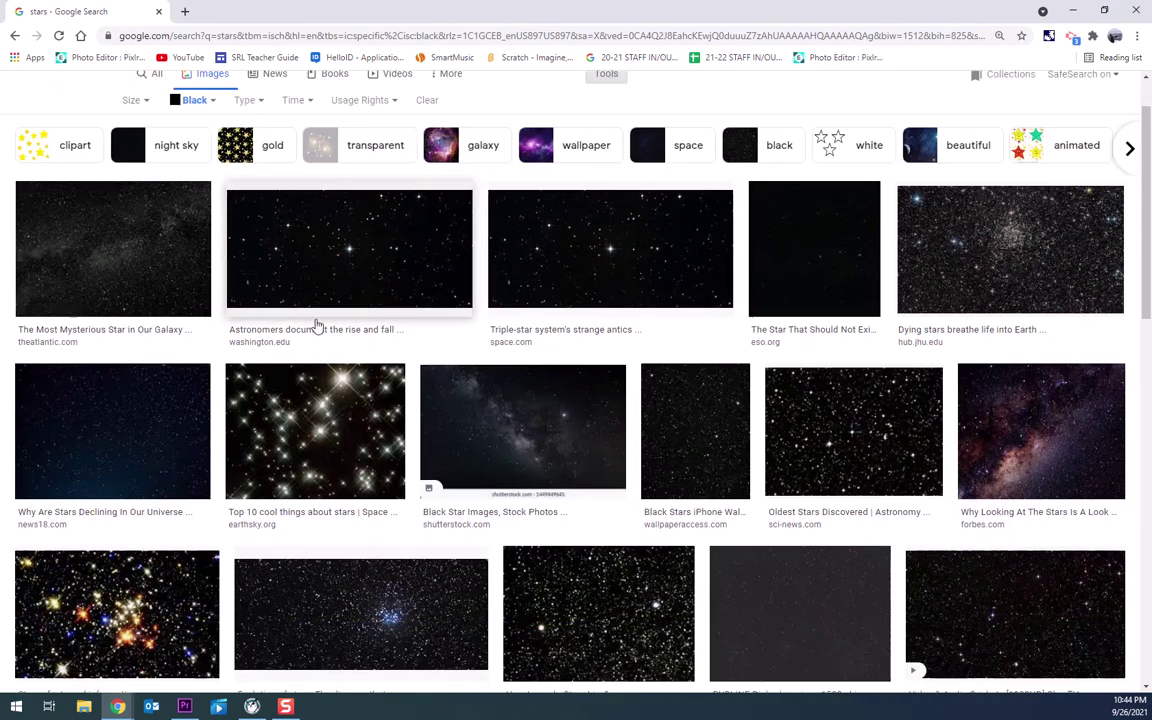
scroll(316, 327, "down", 1)
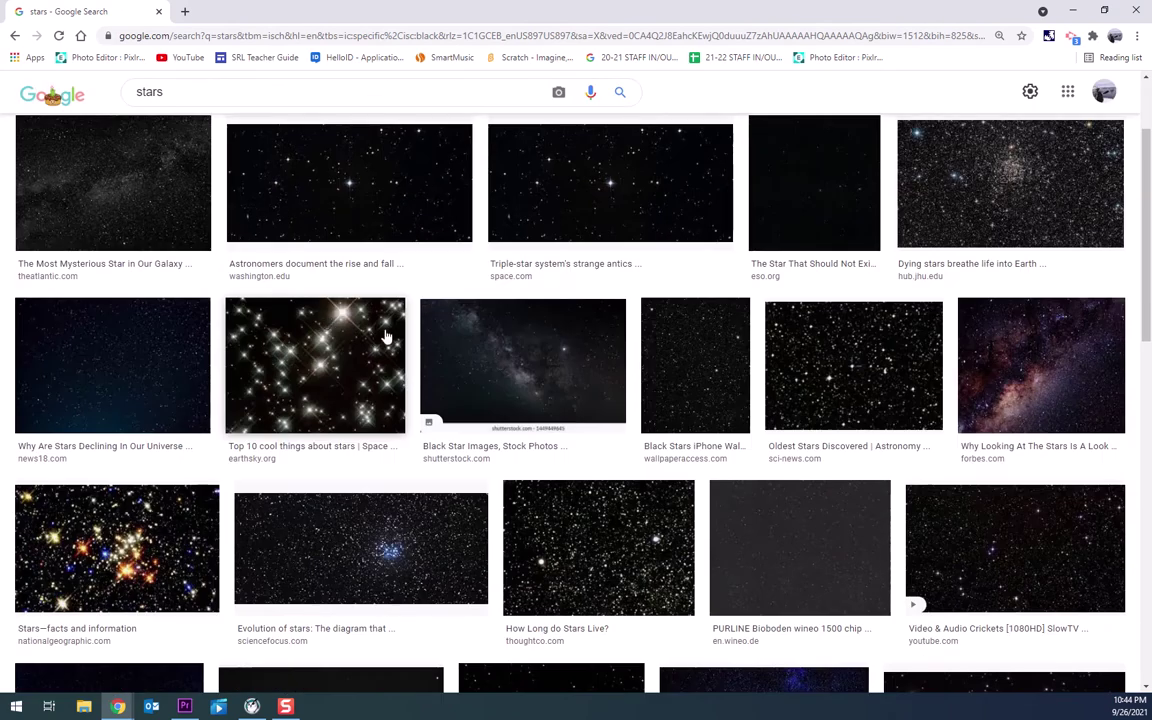
left_click(119, 323)
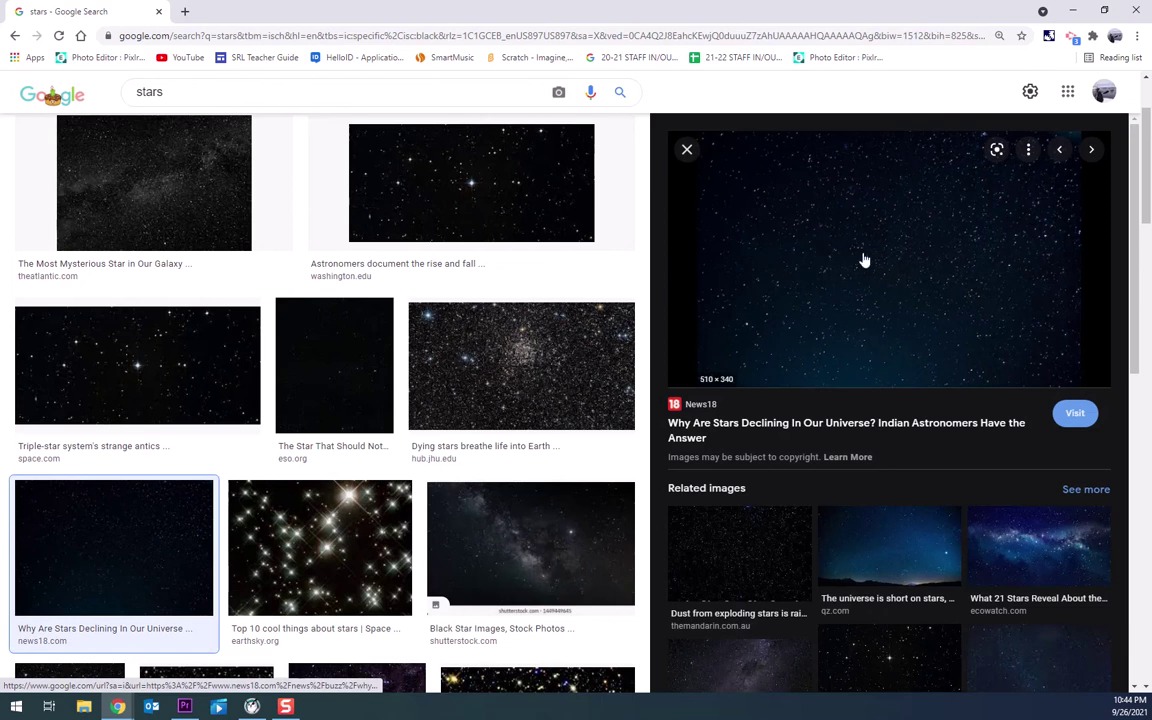
scroll(494, 221, "up", 2)
left_click(220, 327)
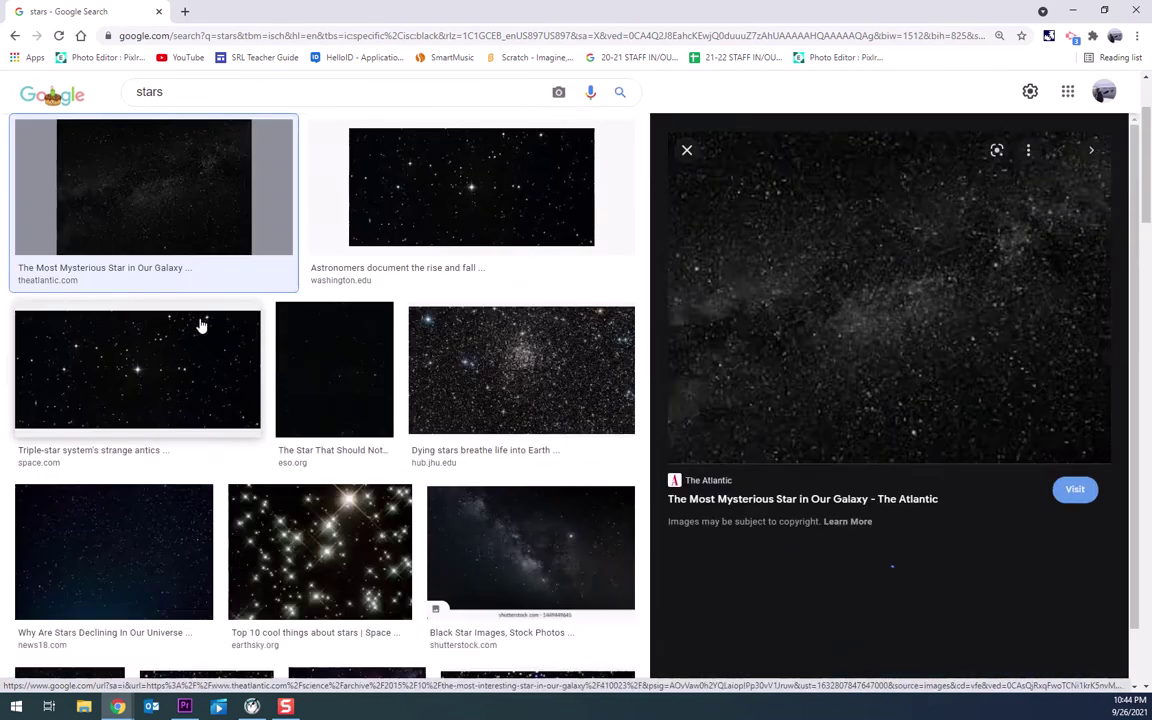
right_click(901, 297)
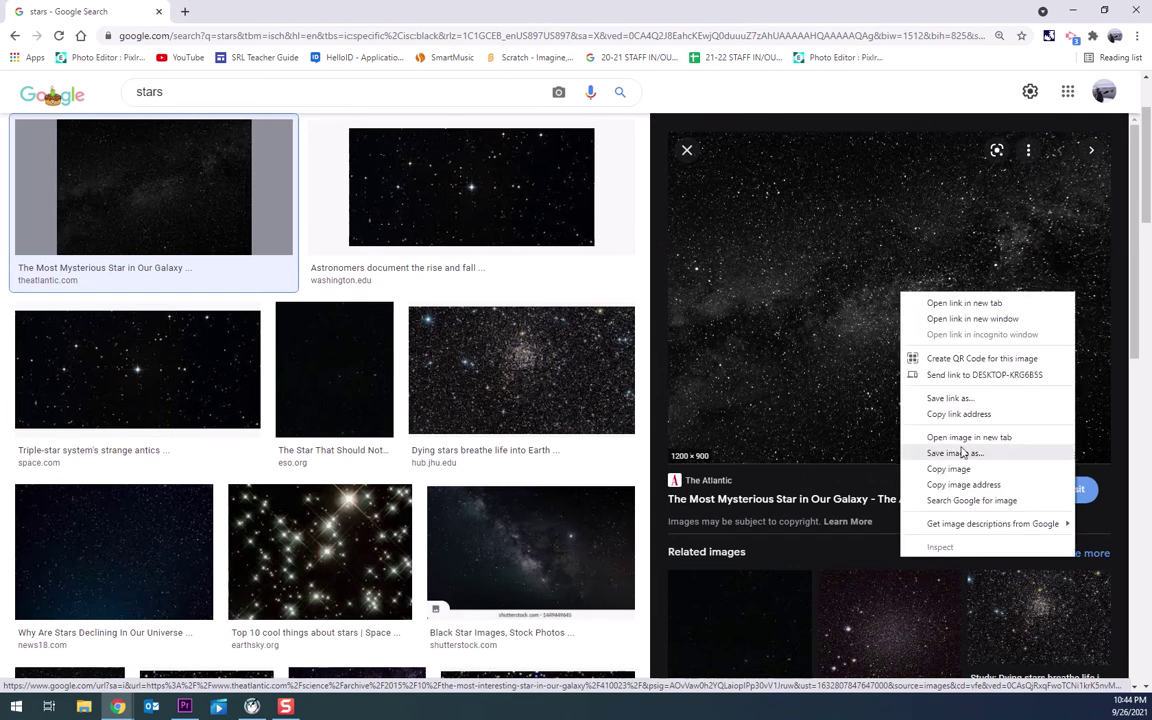
left_click(967, 459)
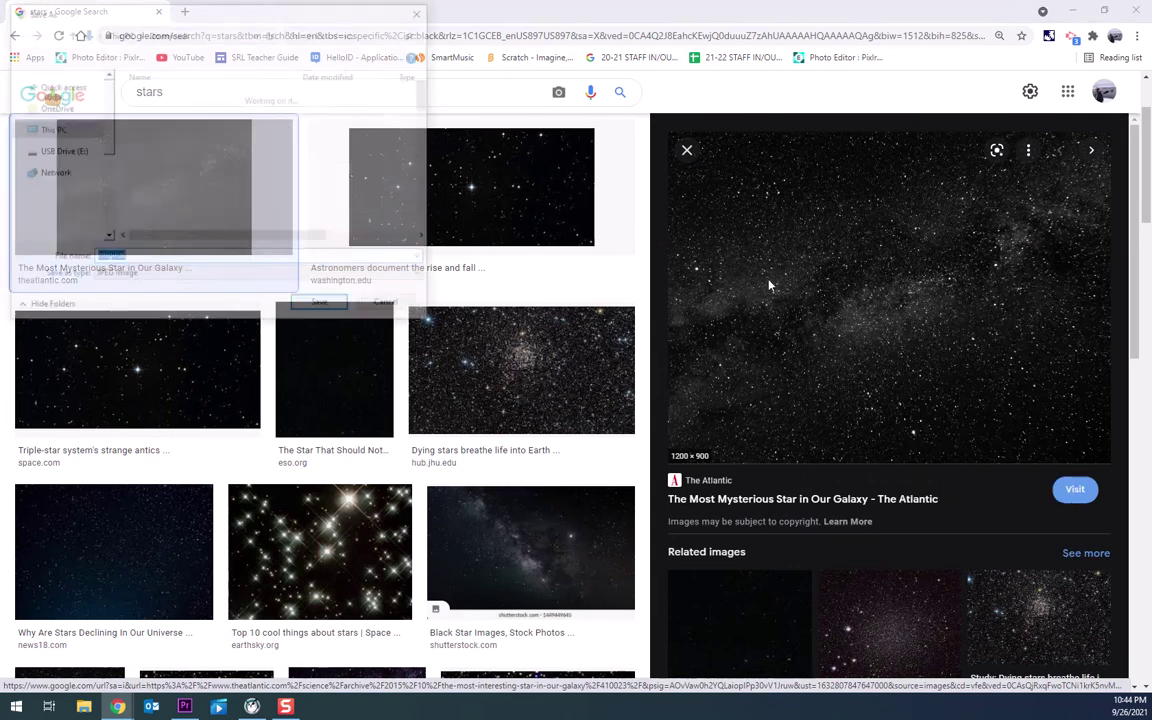
left_click(313, 307)
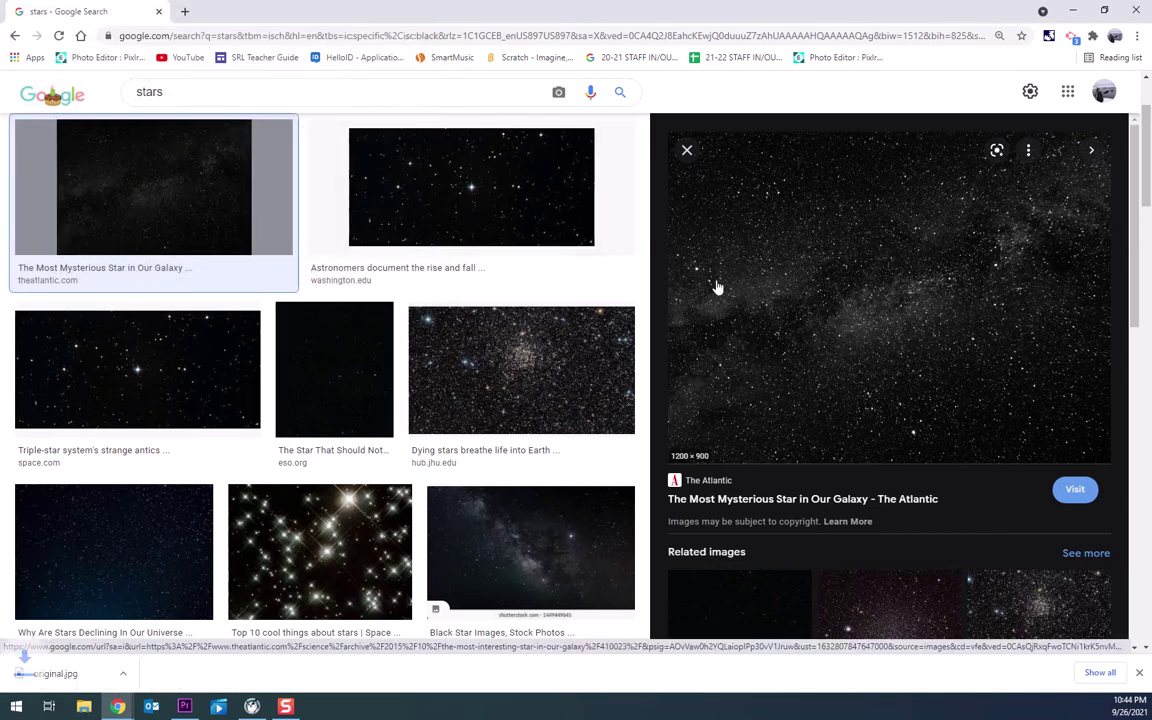
Search Google for "sky" in a new browser tab and show the image results
left_click(185, 12)
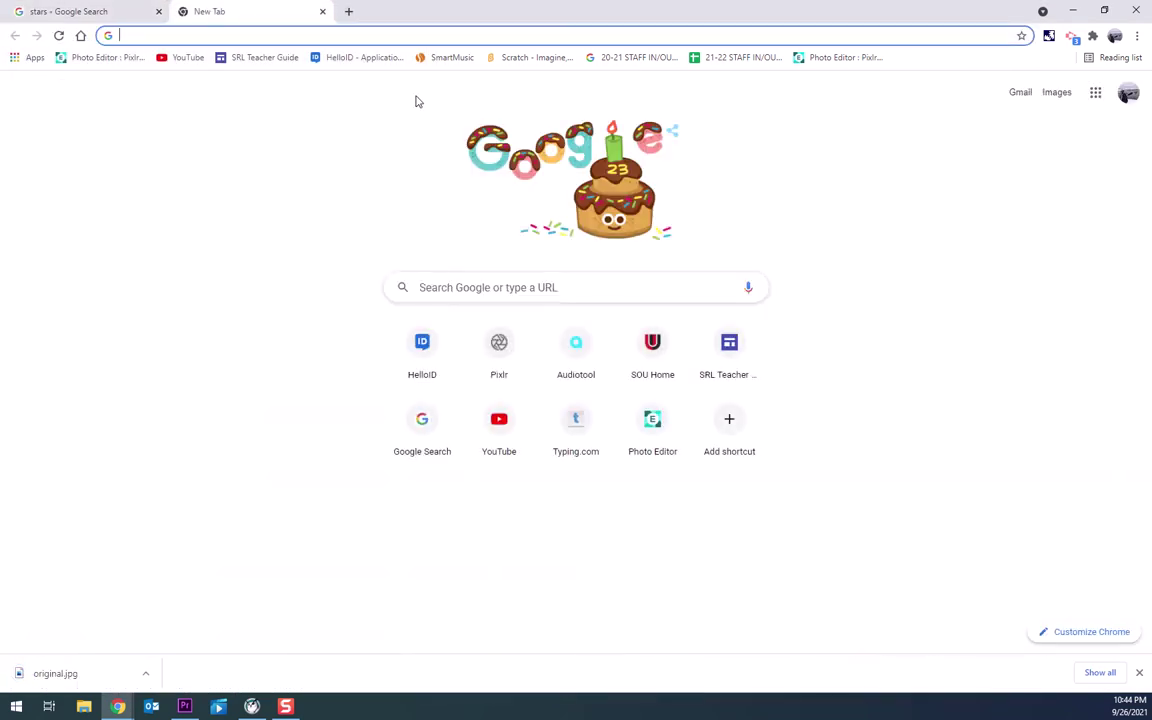
left_click(499, 286)
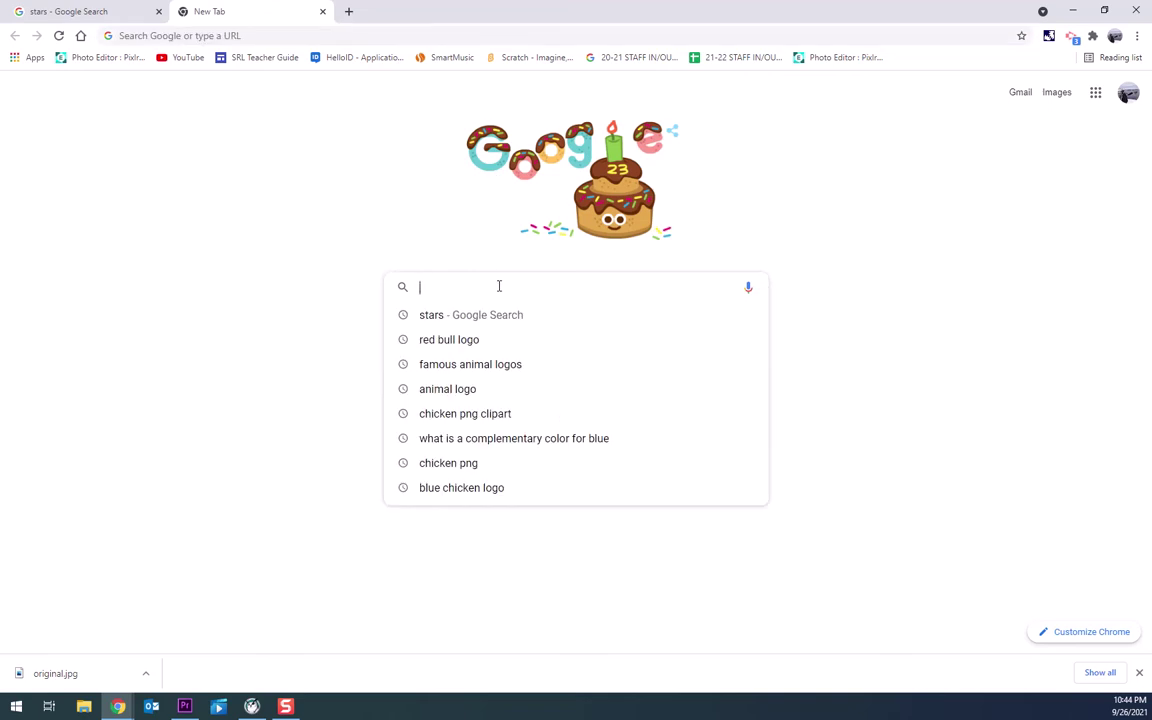
type("sky")
key("Return")
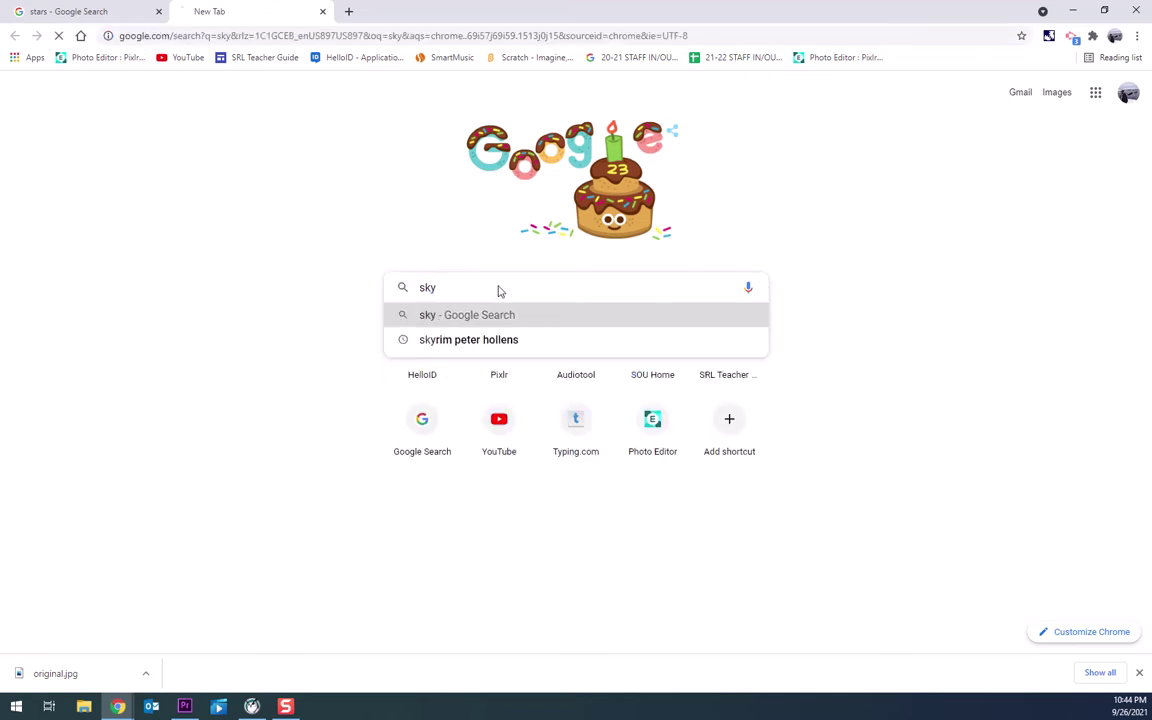
left_click(200, 160)
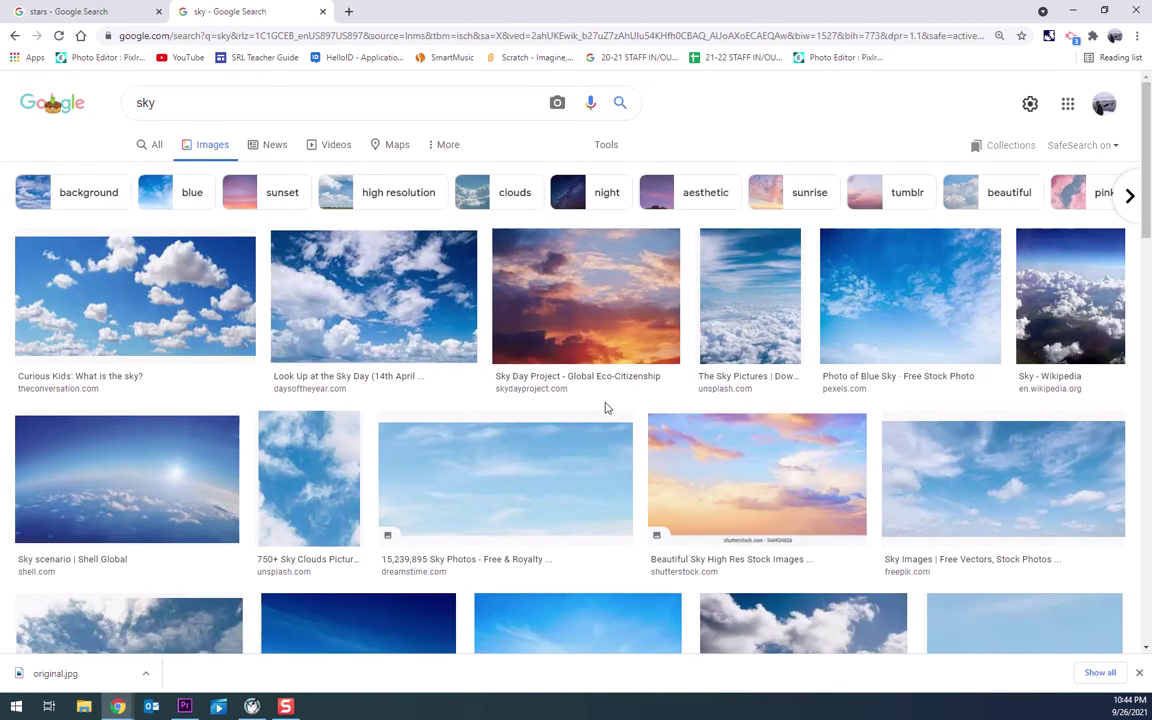
Browse the sky pictures and save the pink and purple cloud image from resilientblog.co to the Downloads folder
scroll(612, 405, "down", 2)
scroll(612, 401, "up", 2)
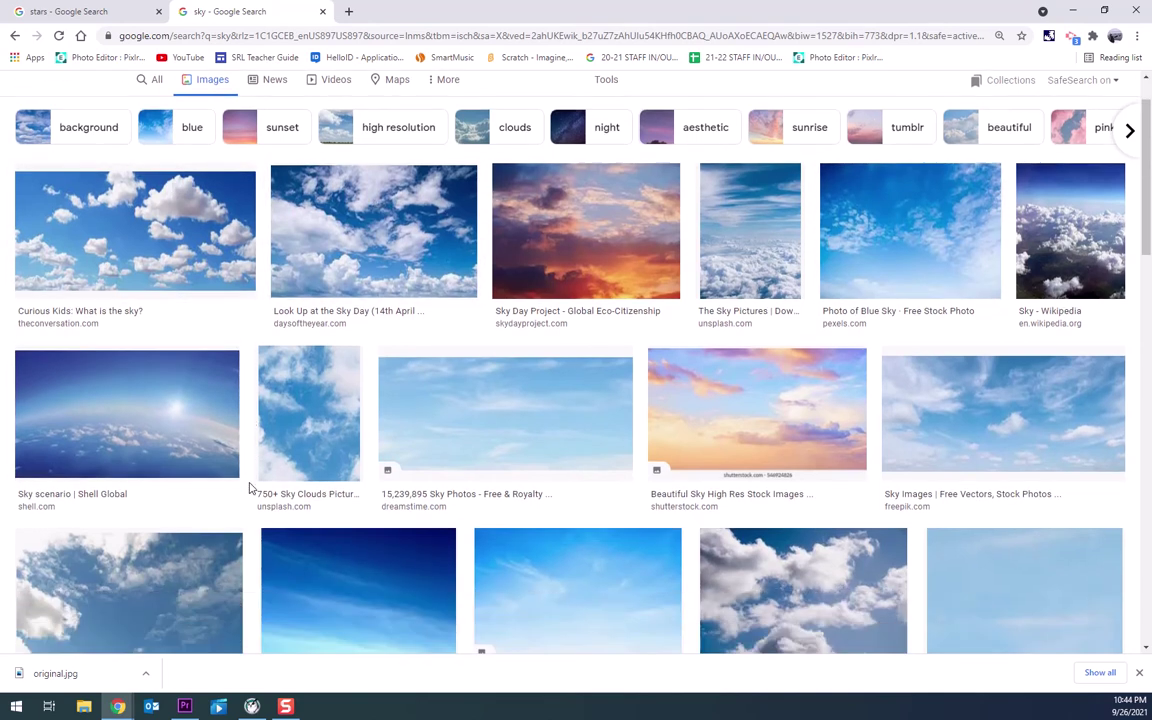
scroll(225, 470, "down", 2)
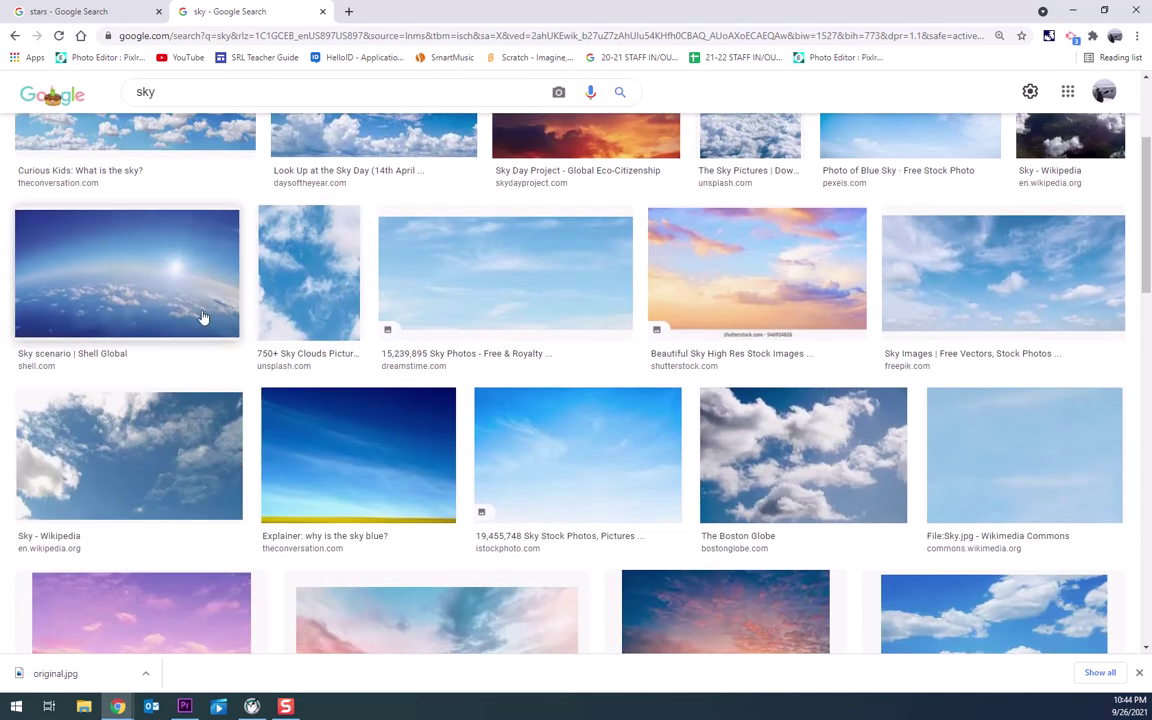
scroll(535, 355, "down", 2)
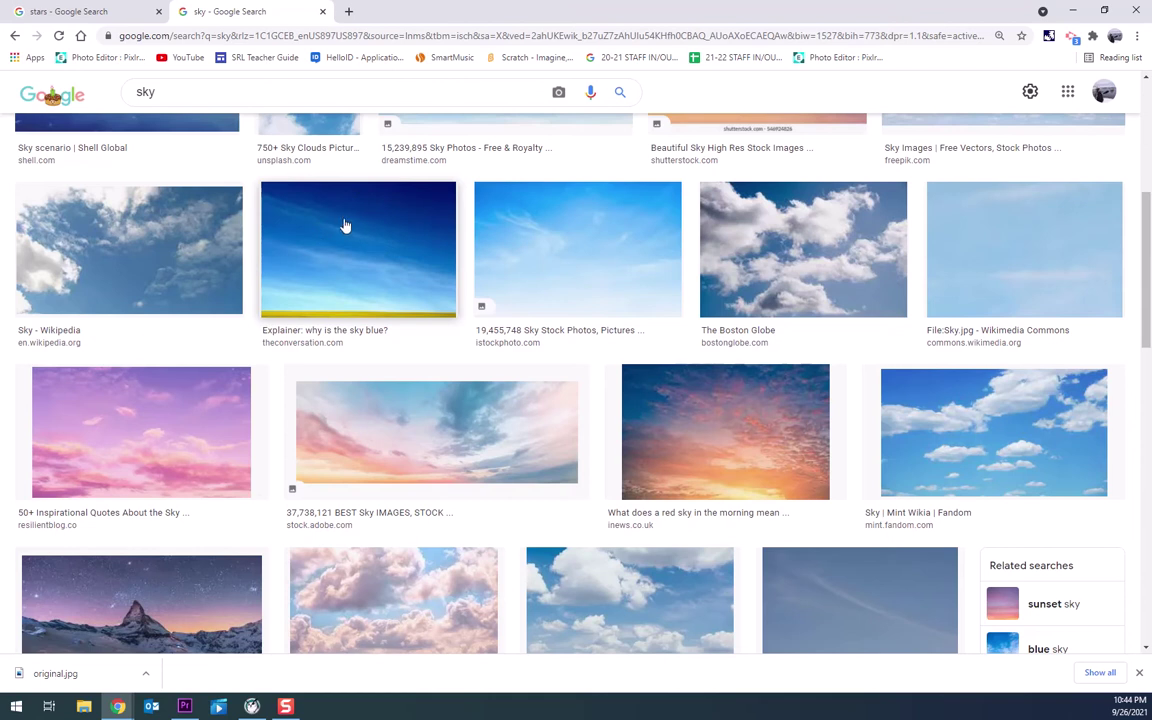
scroll(370, 230, "down", 2)
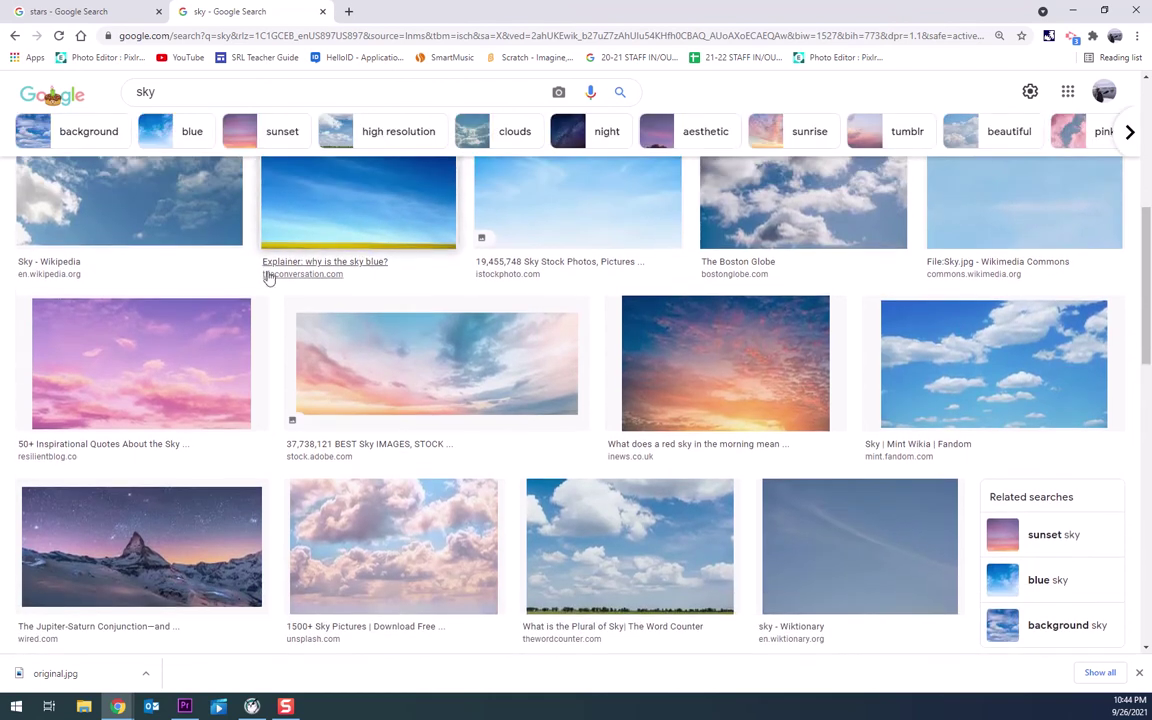
left_click(120, 325)
right_click(806, 291)
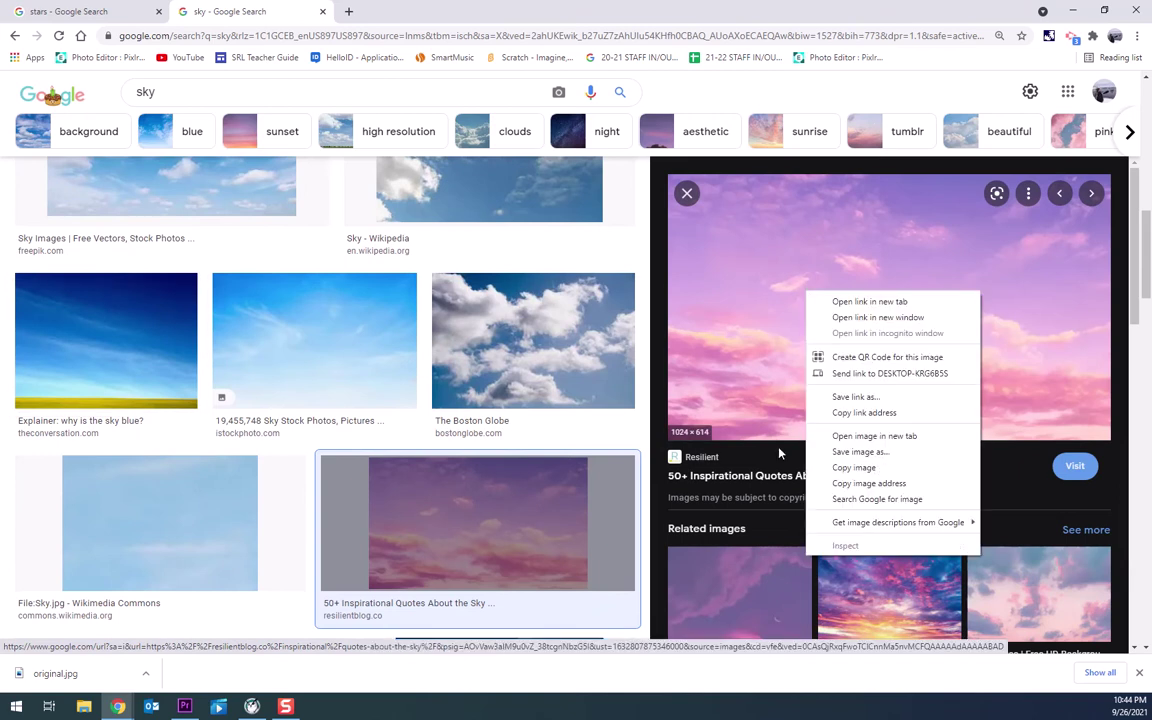
left_click(860, 451)
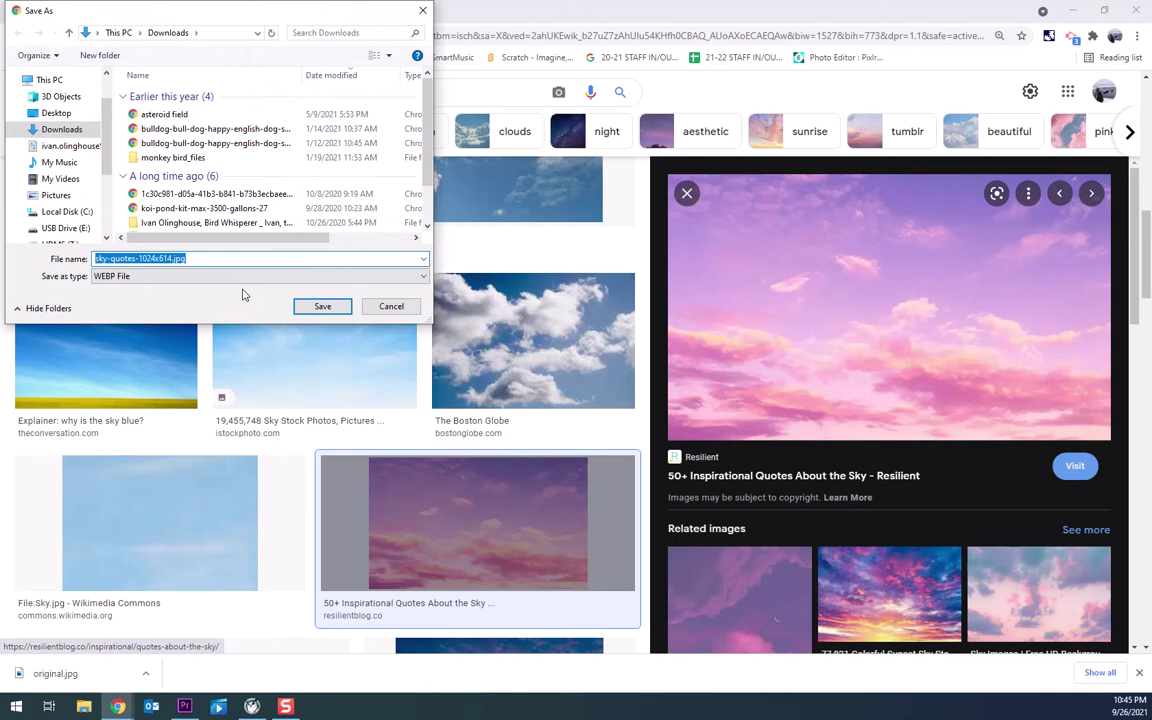
left_click(322, 306)
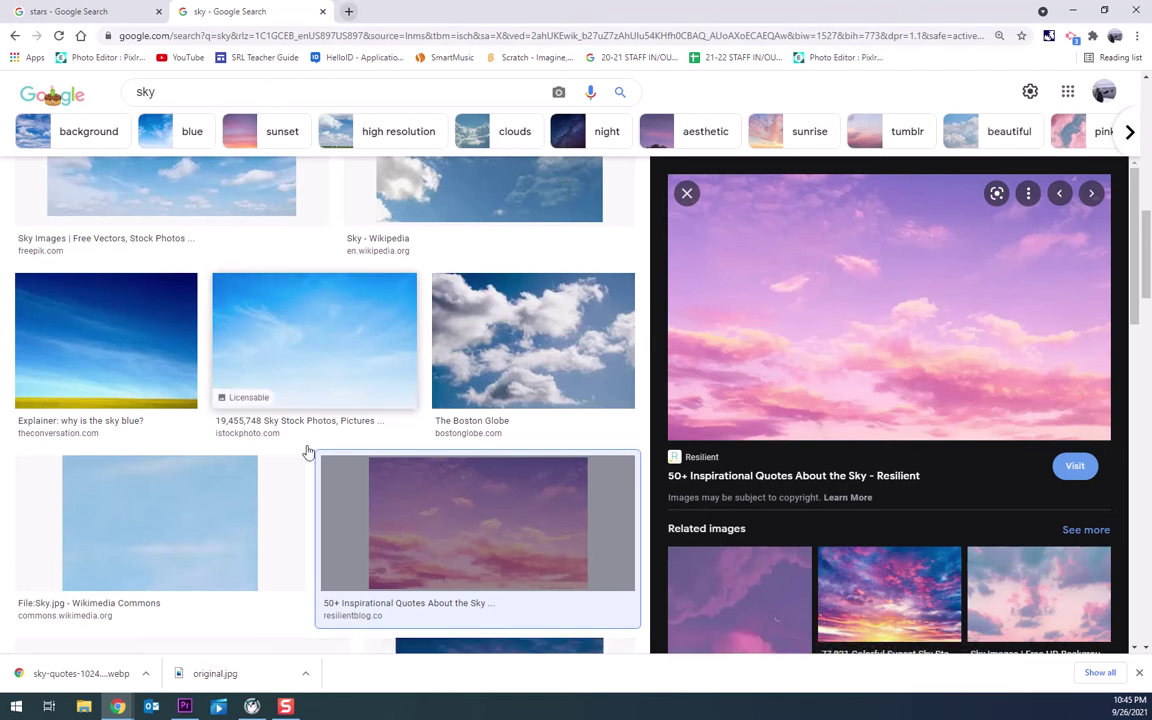
Replace the image search term with "Ocean" and run the search
double_click(188, 91)
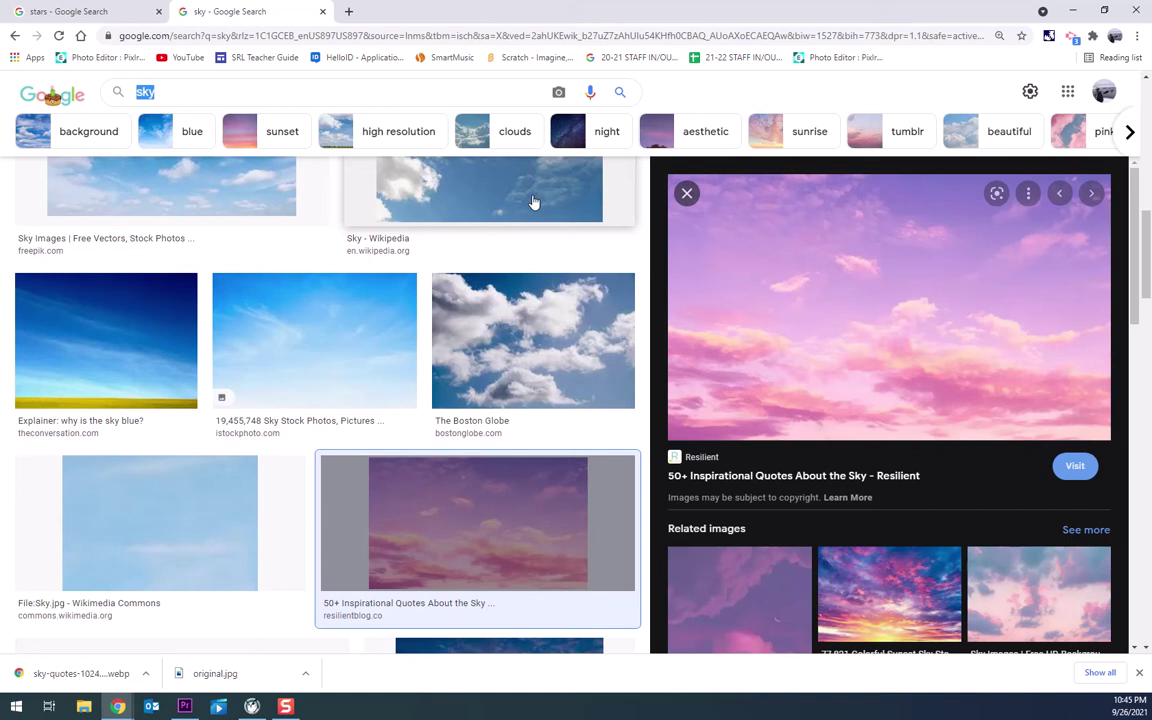
type("ocean")
key("Return")
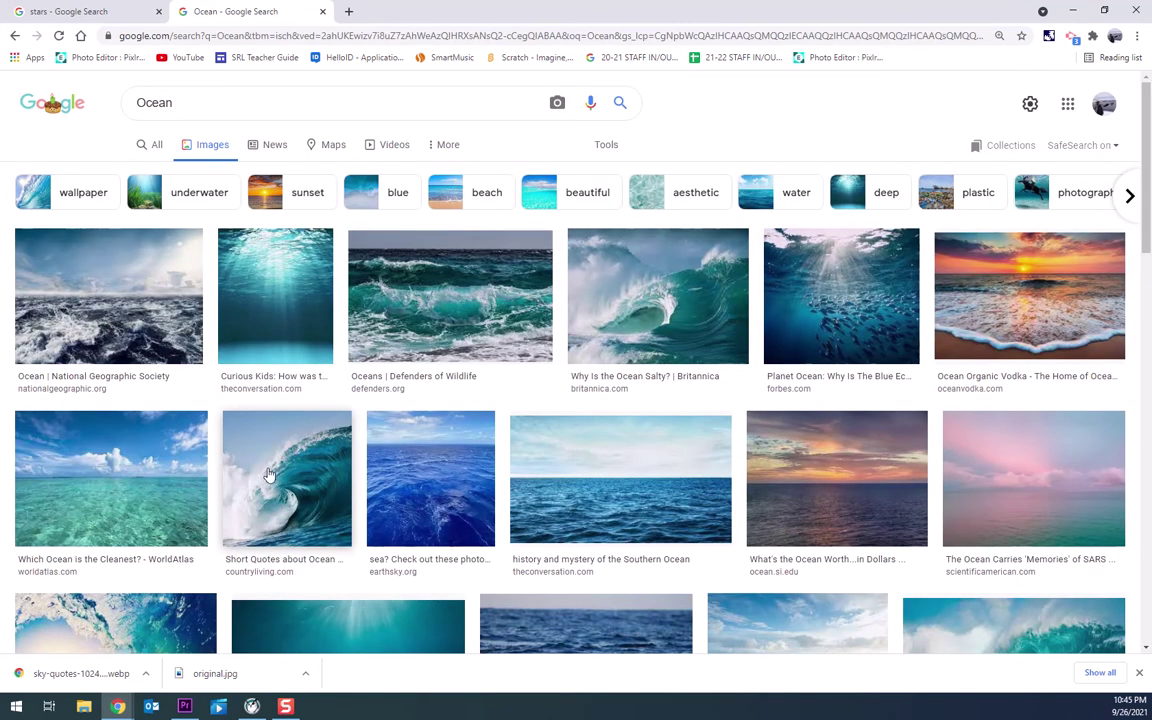
Save The Conversation's Southern Ocean picture with the flat horizon to the Downloads folder as a JPEG image
scroll(342, 489, "down", 1)
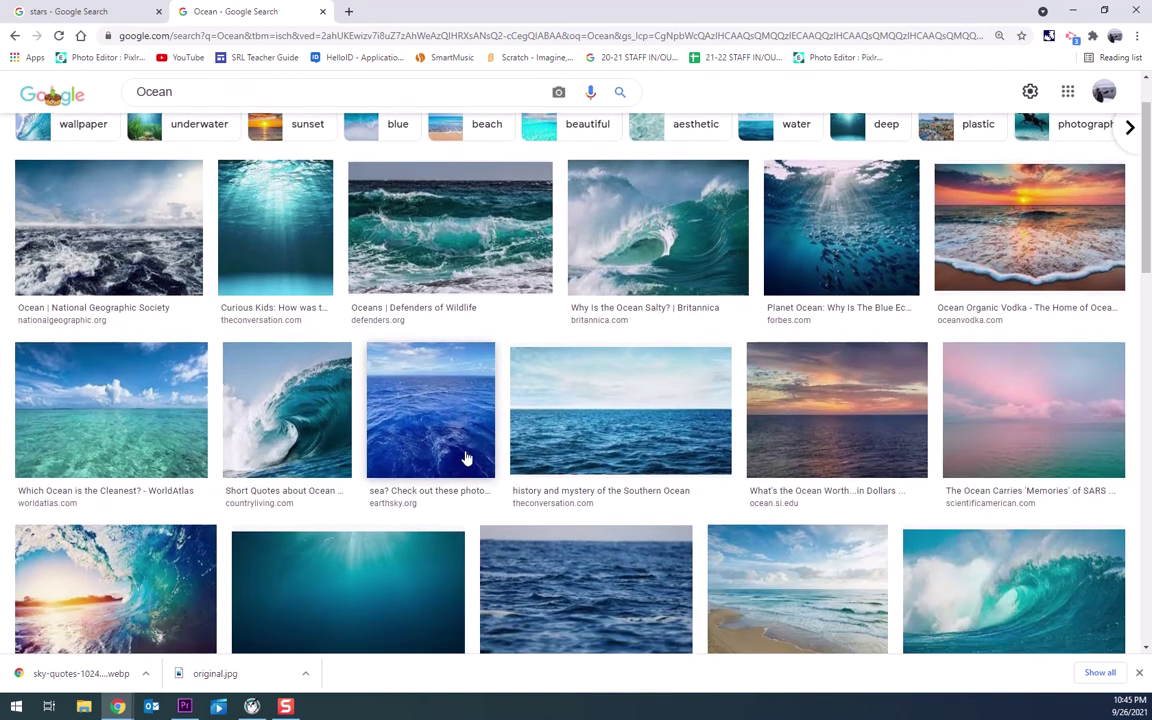
left_click(595, 370)
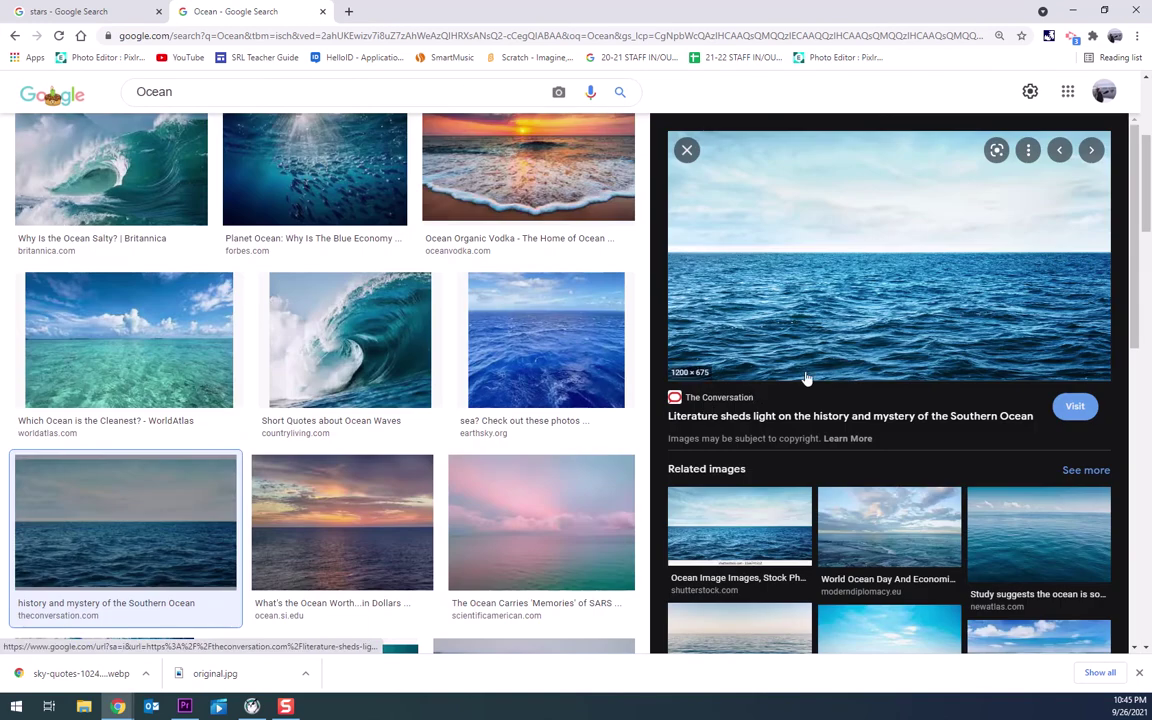
right_click(934, 273)
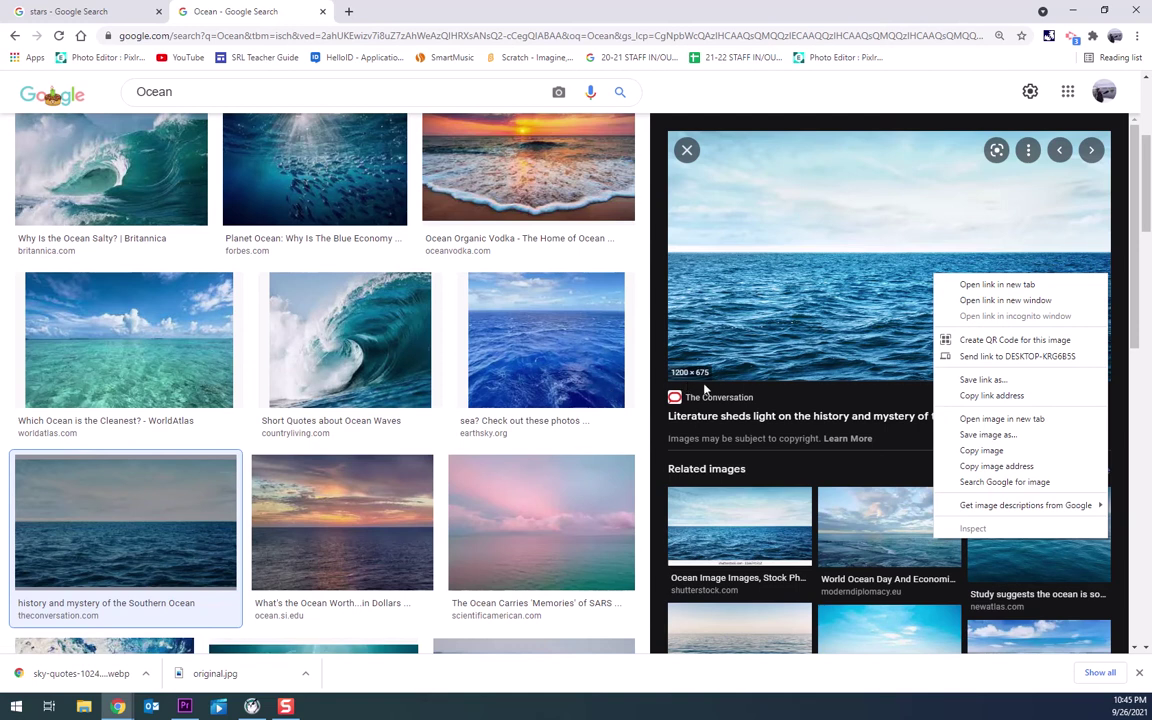
left_click(1037, 436)
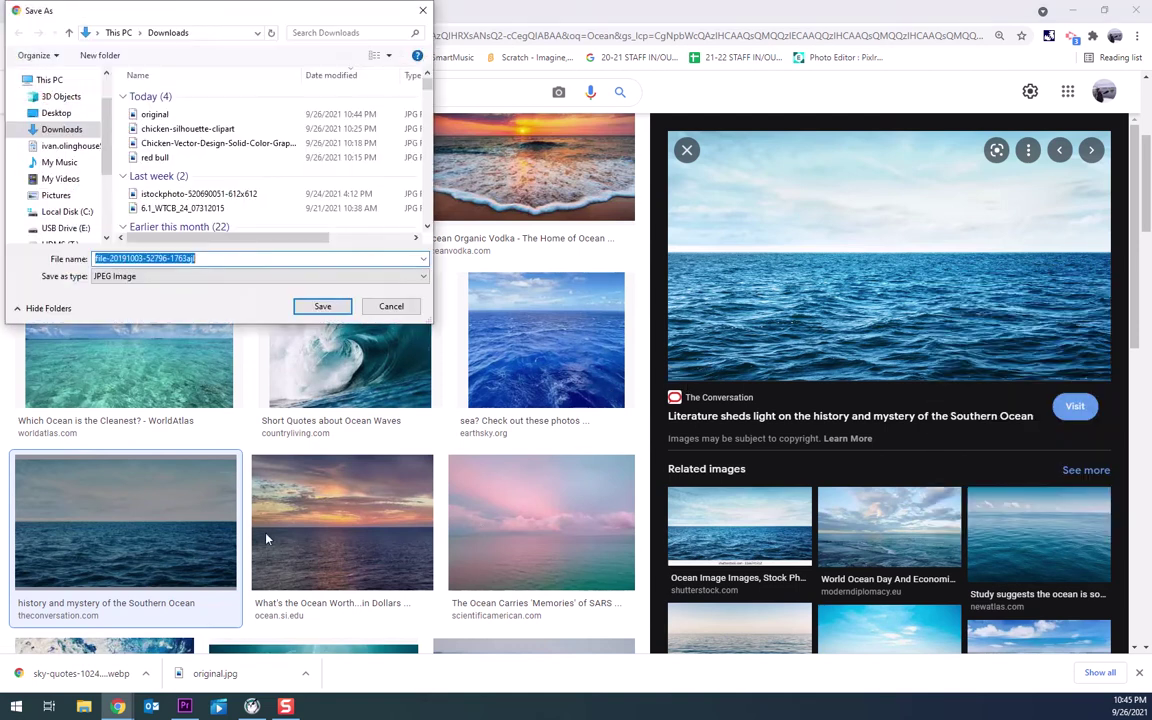
left_click(322, 307)
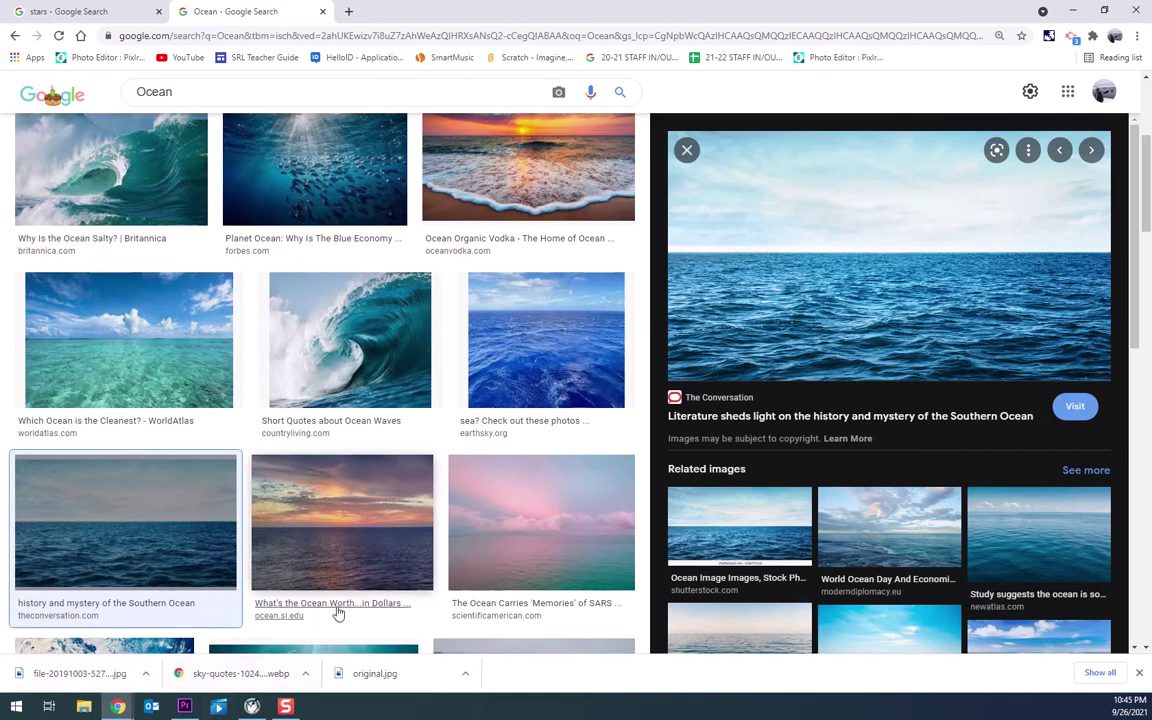
Open the Pixlr E photo editor at pixlr.com/e in a new browser tab
left_click(347, 12)
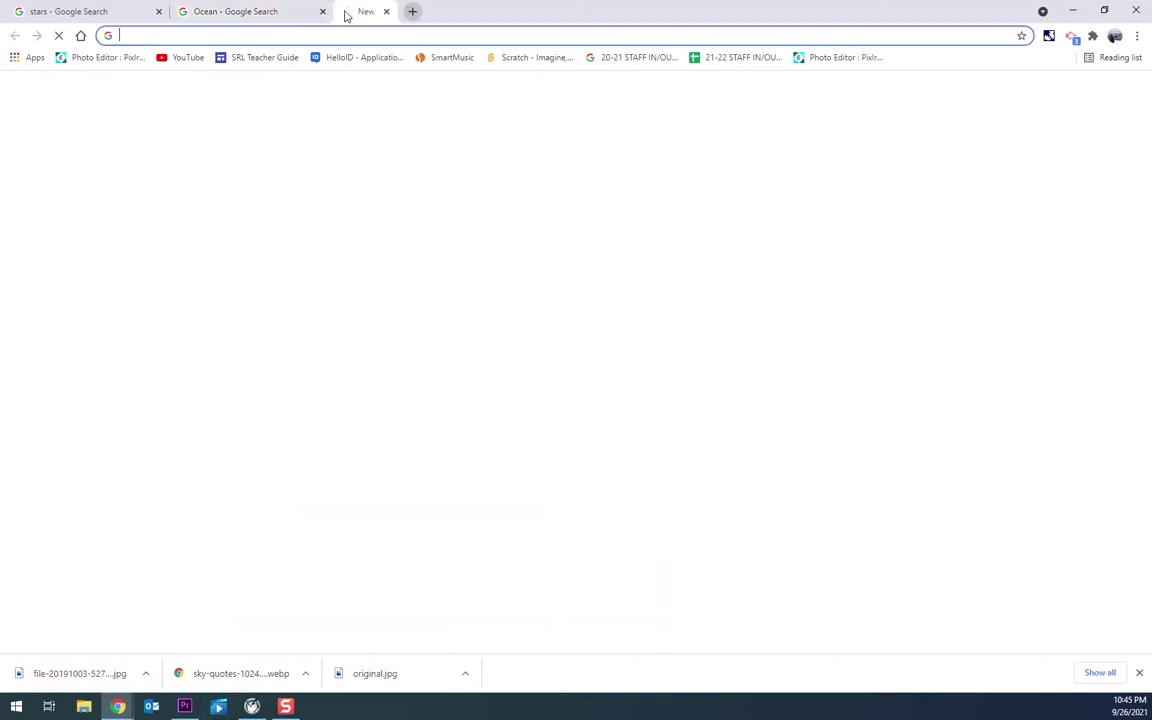
left_click(362, 35)
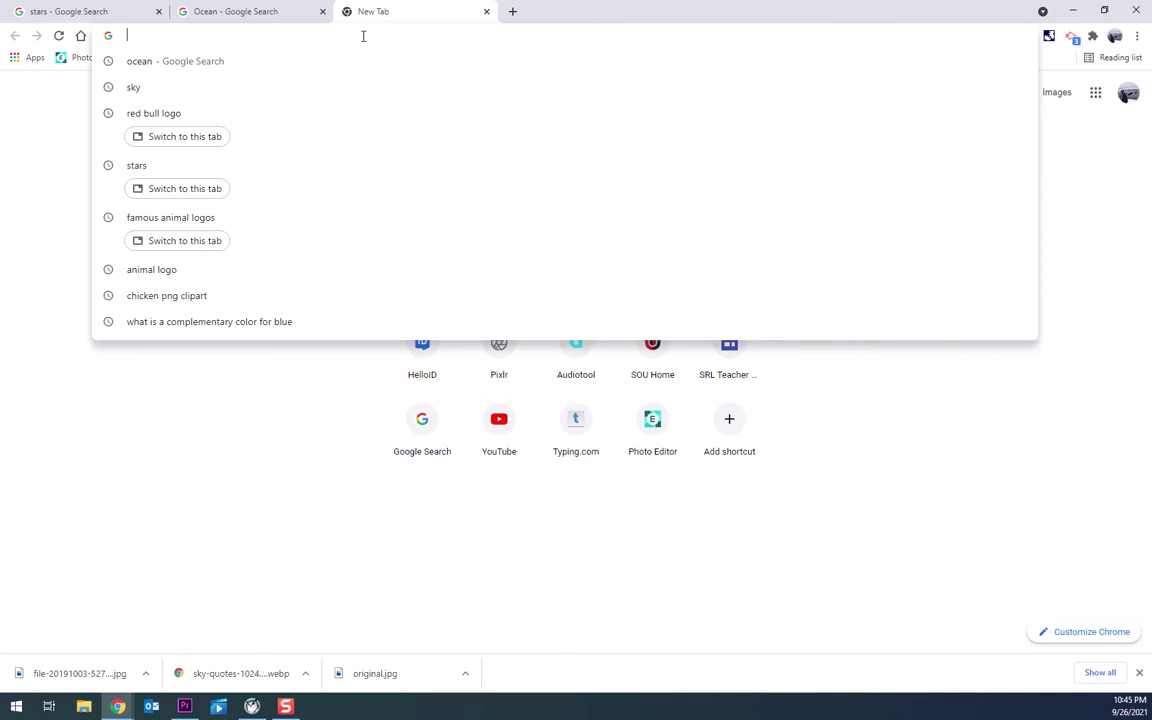
type("pixlr")
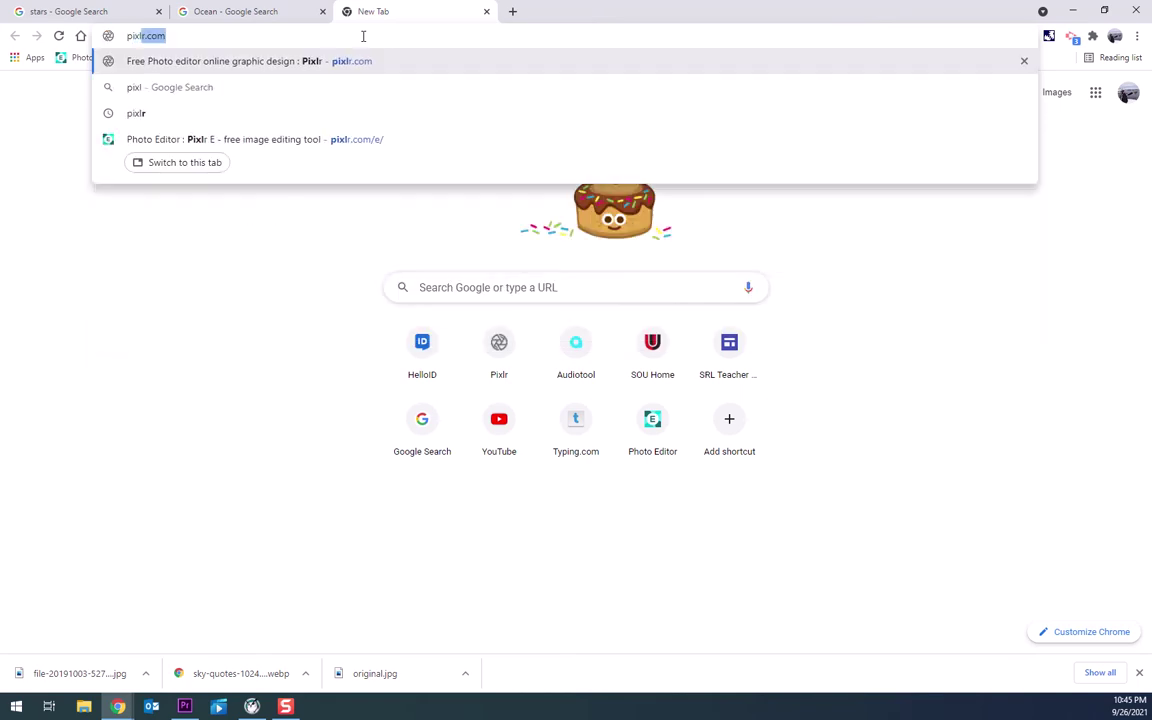
type(".")
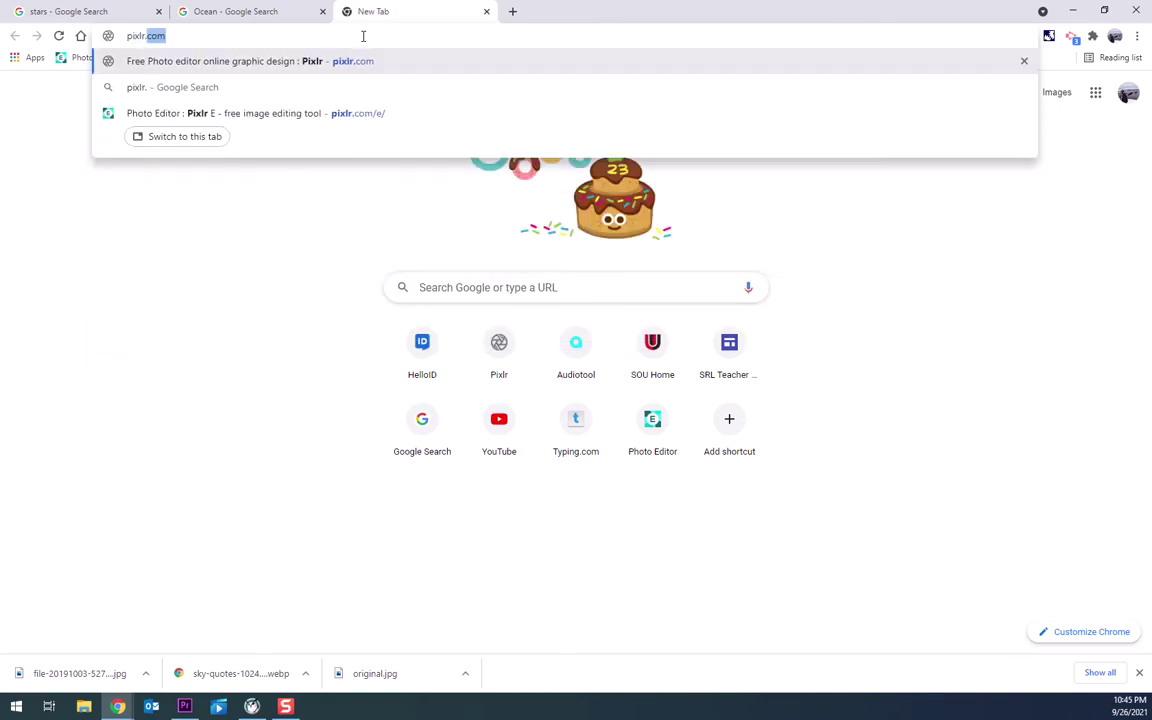
type("com")
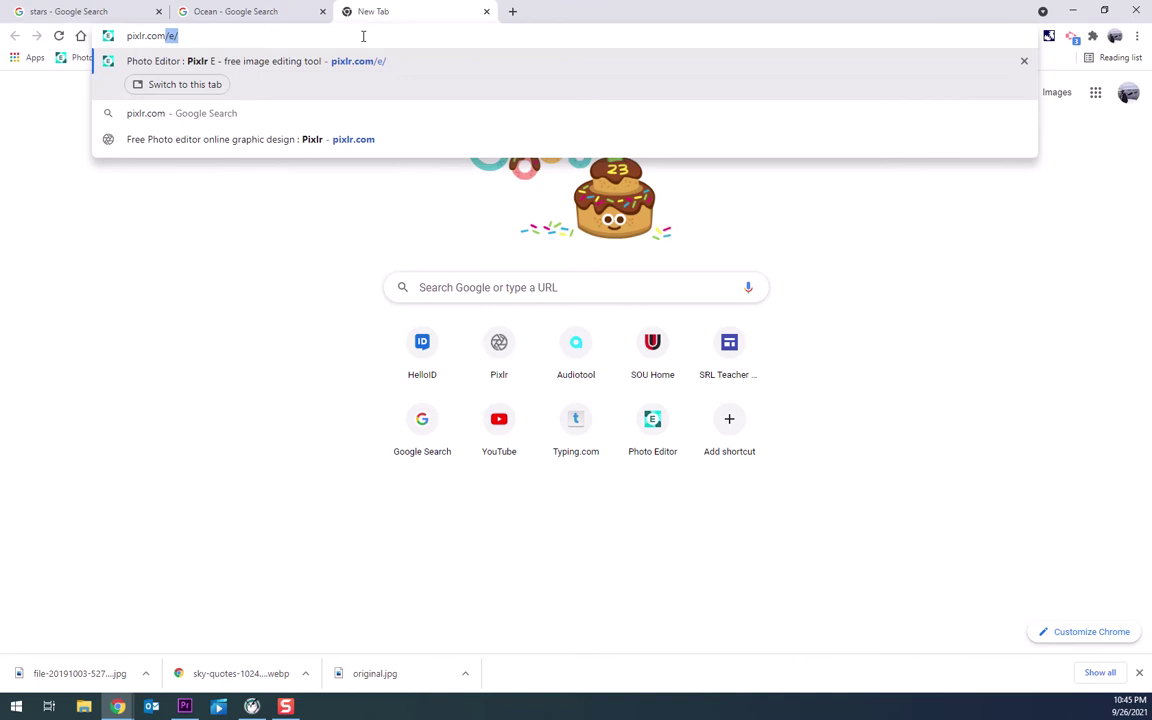
type("/e")
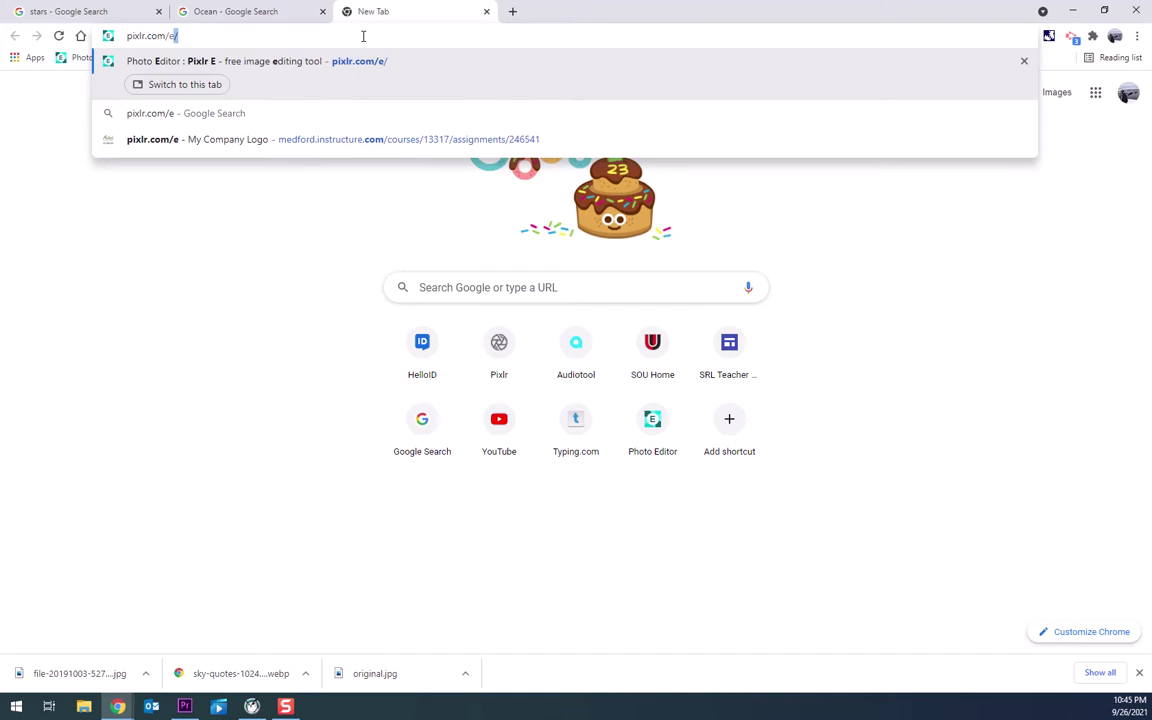
key("Return")
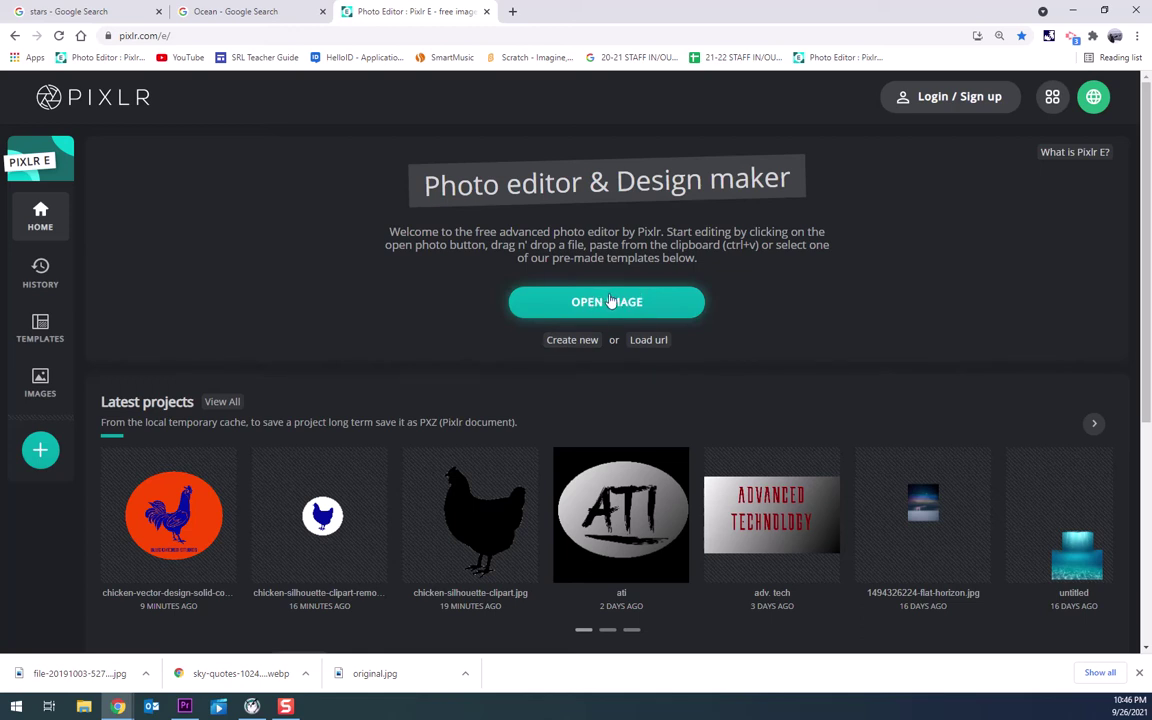
Create a new blank image named "Vertical Panorama", 2000 px wide and 4000 px high, without a background
left_click(576, 344)
double_click(918, 164)
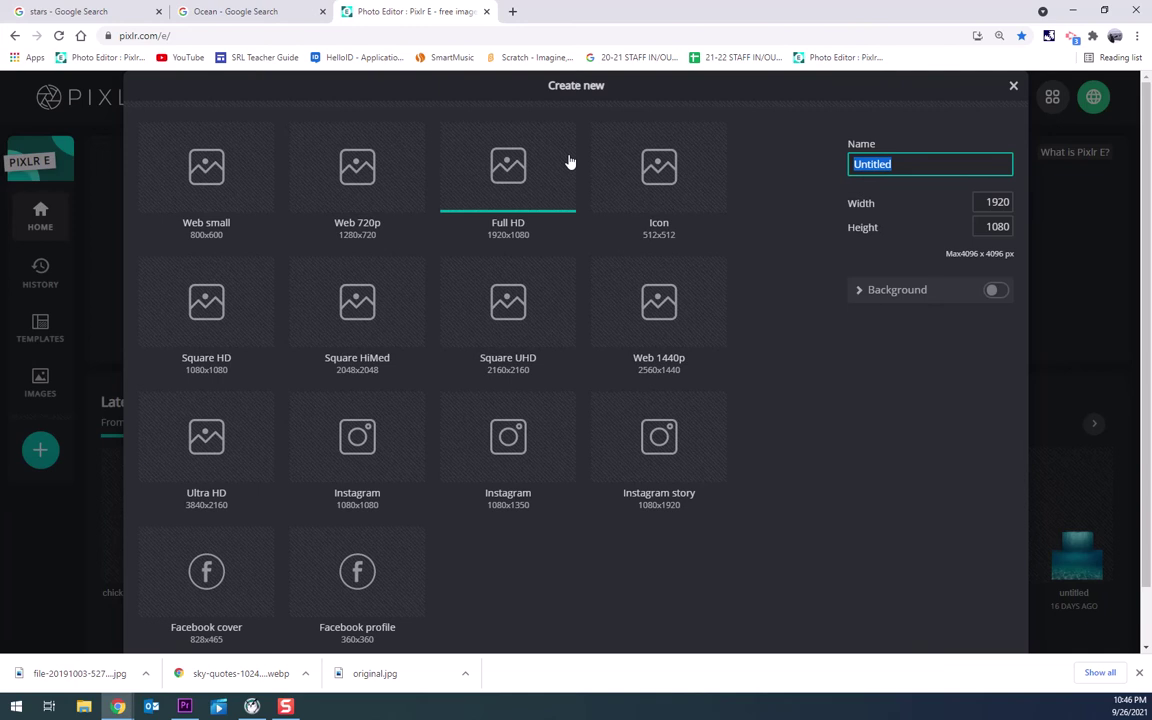
type("Vertical Panorama")
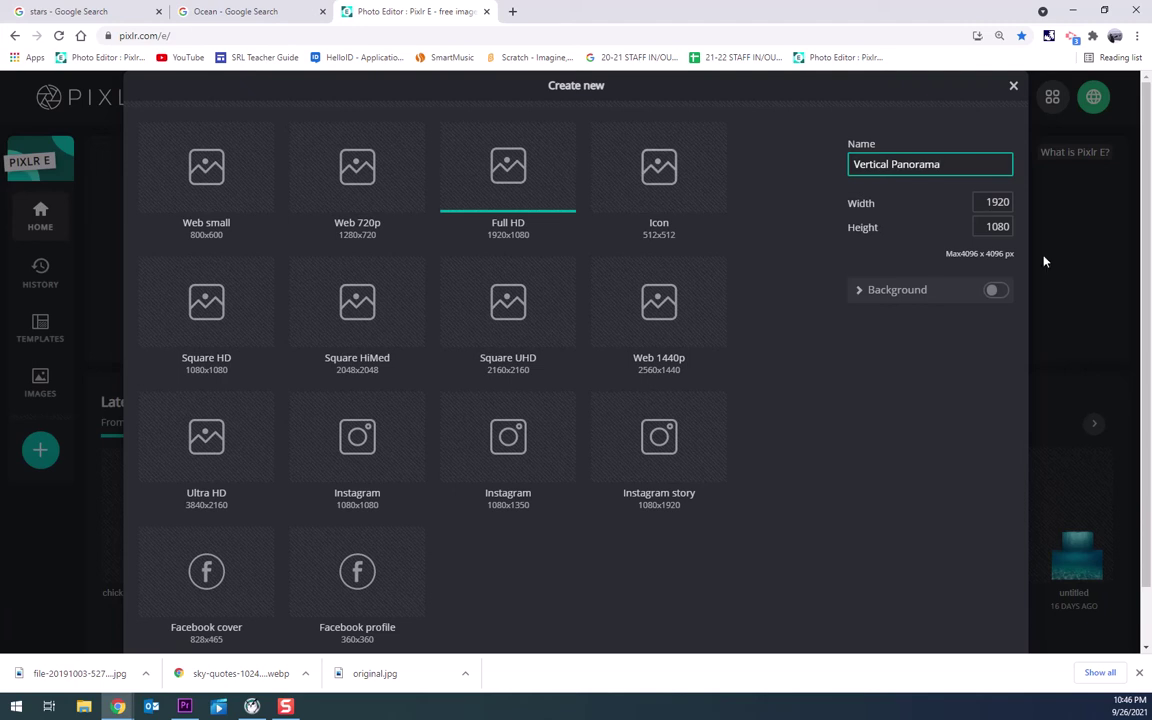
double_click(998, 201)
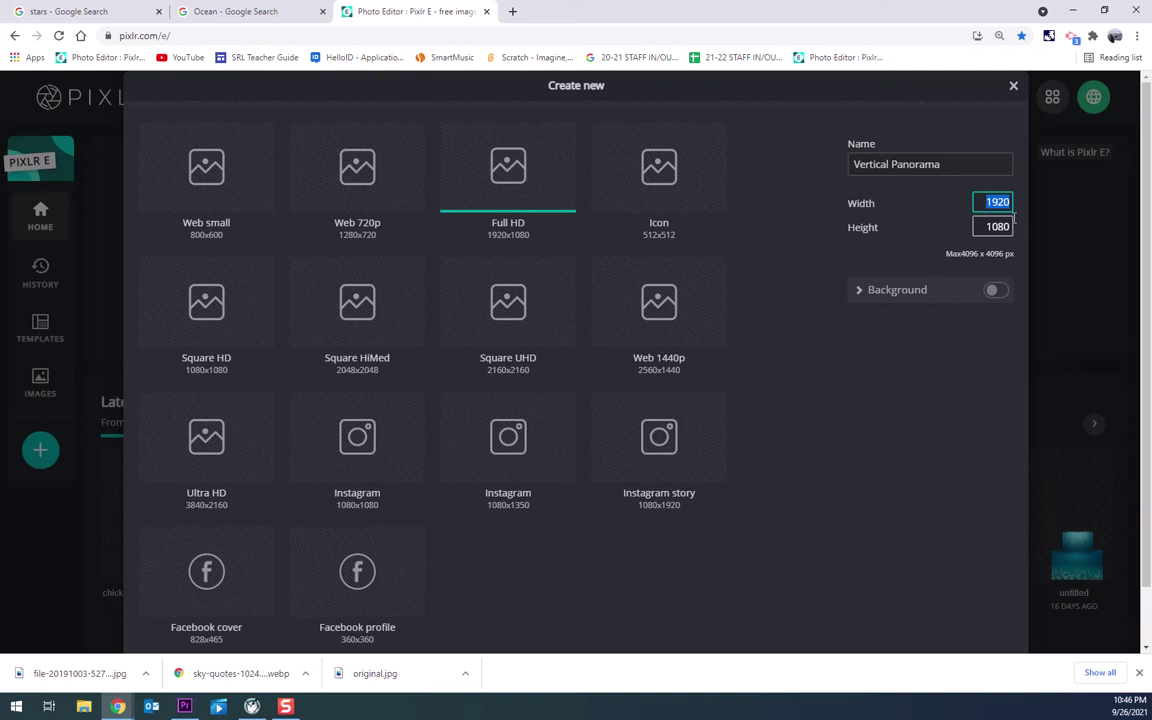
type("2000")
key("Tab")
type("400")
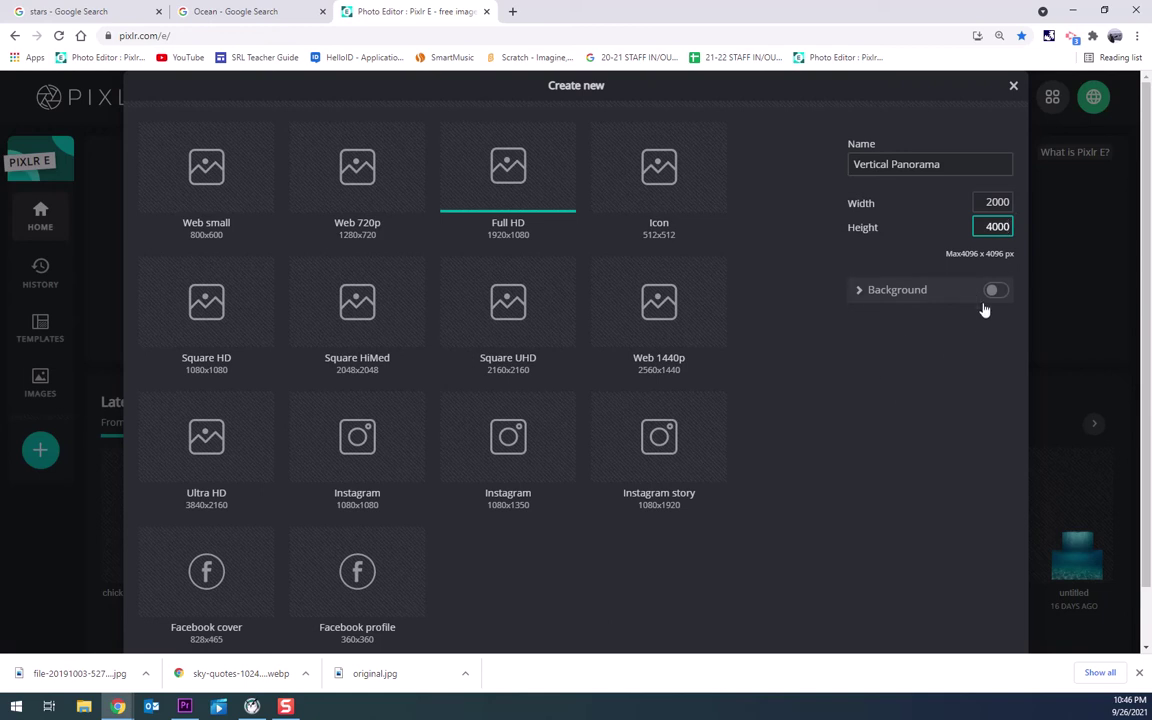
scroll(854, 370, "down", 1)
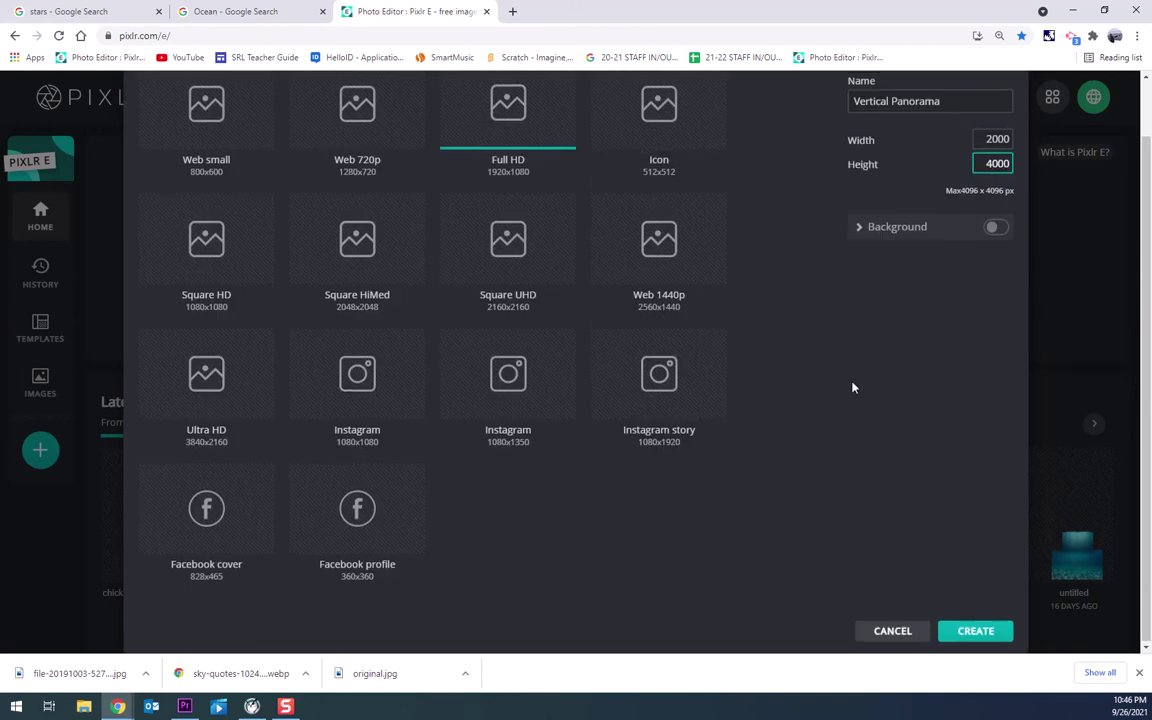
left_click(994, 632)
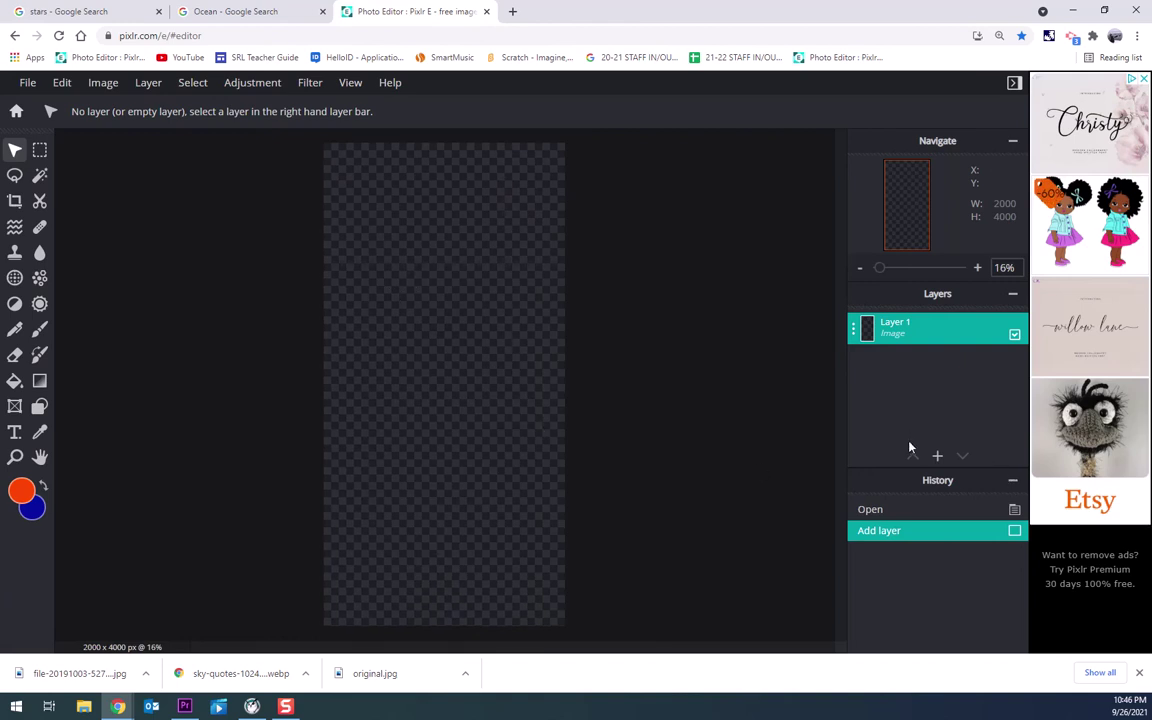
Add the downloaded star picture "original" to the canvas as an image layer
left_click(935, 456)
left_click(938, 458)
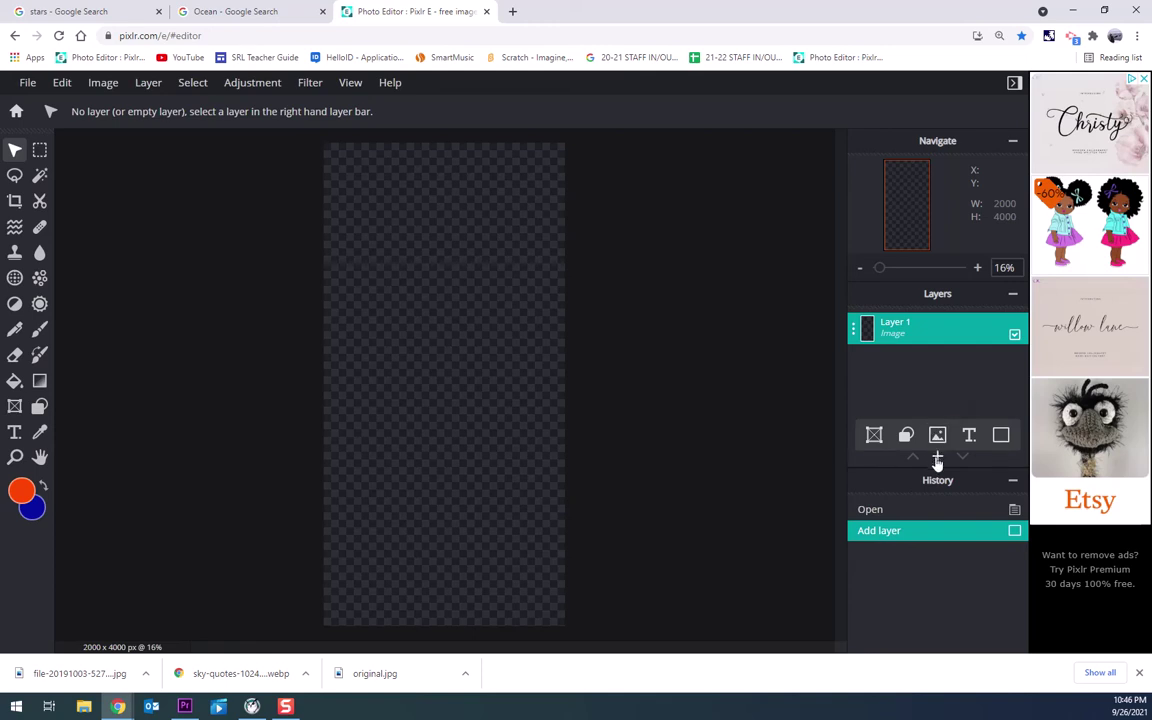
left_click(938, 458)
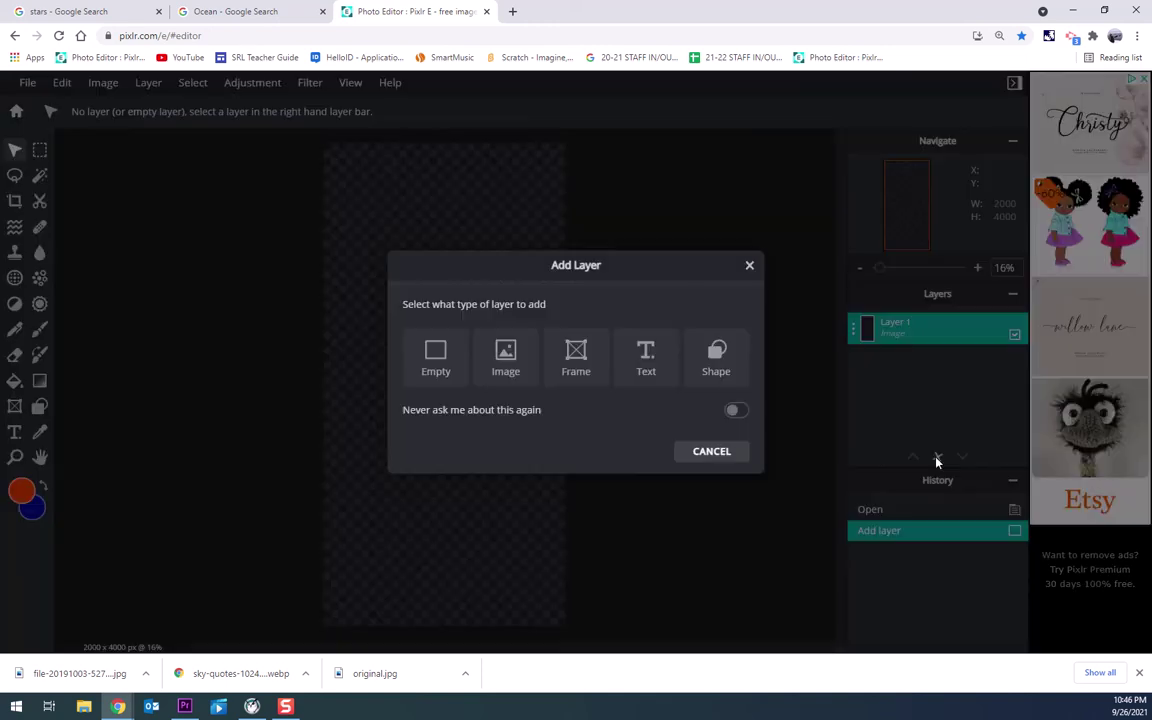
left_click(507, 360)
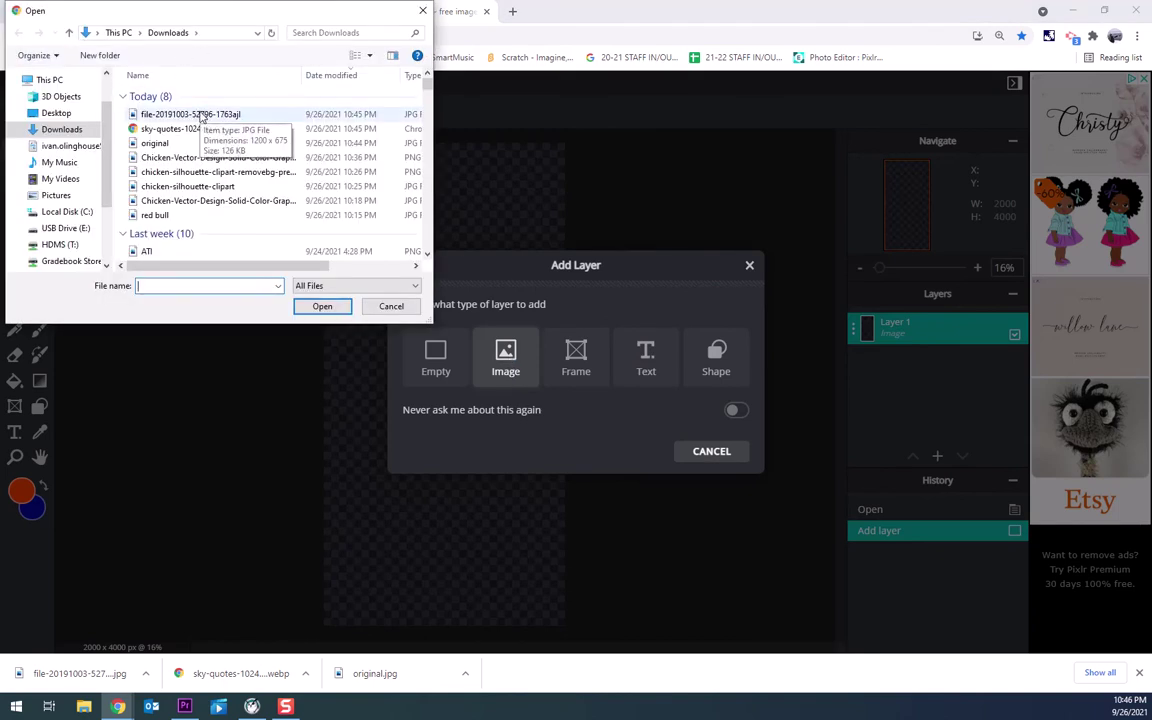
left_click(207, 145)
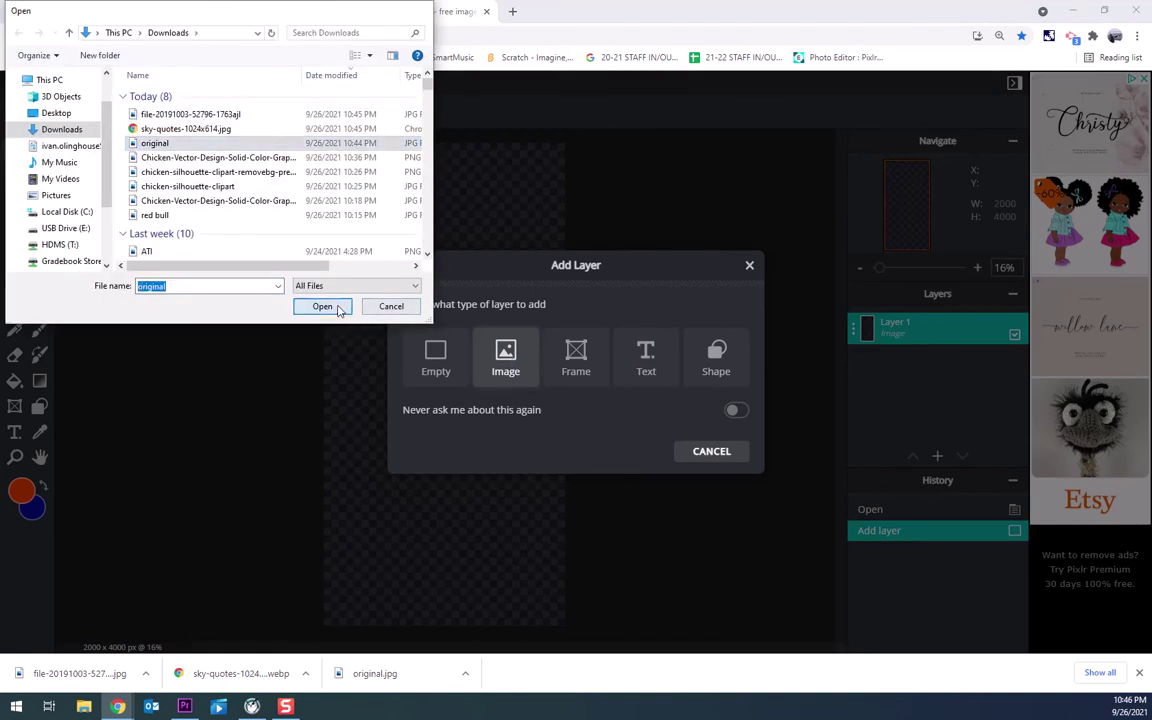
left_click(335, 307)
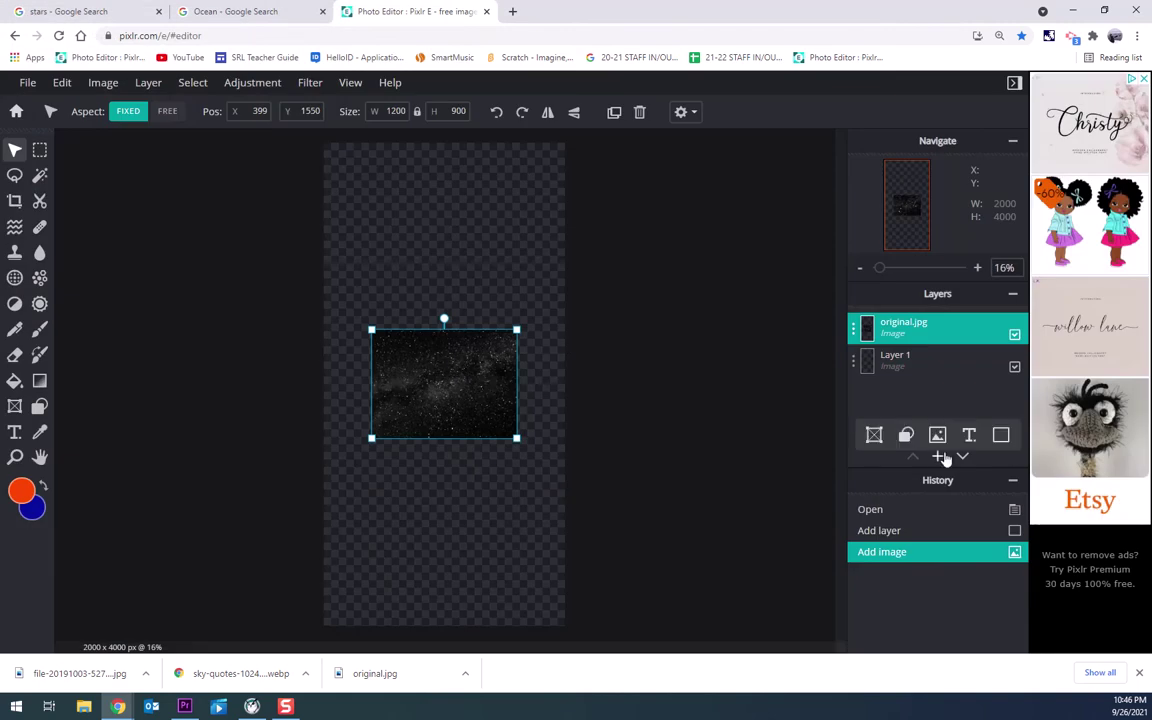
left_click(938, 436)
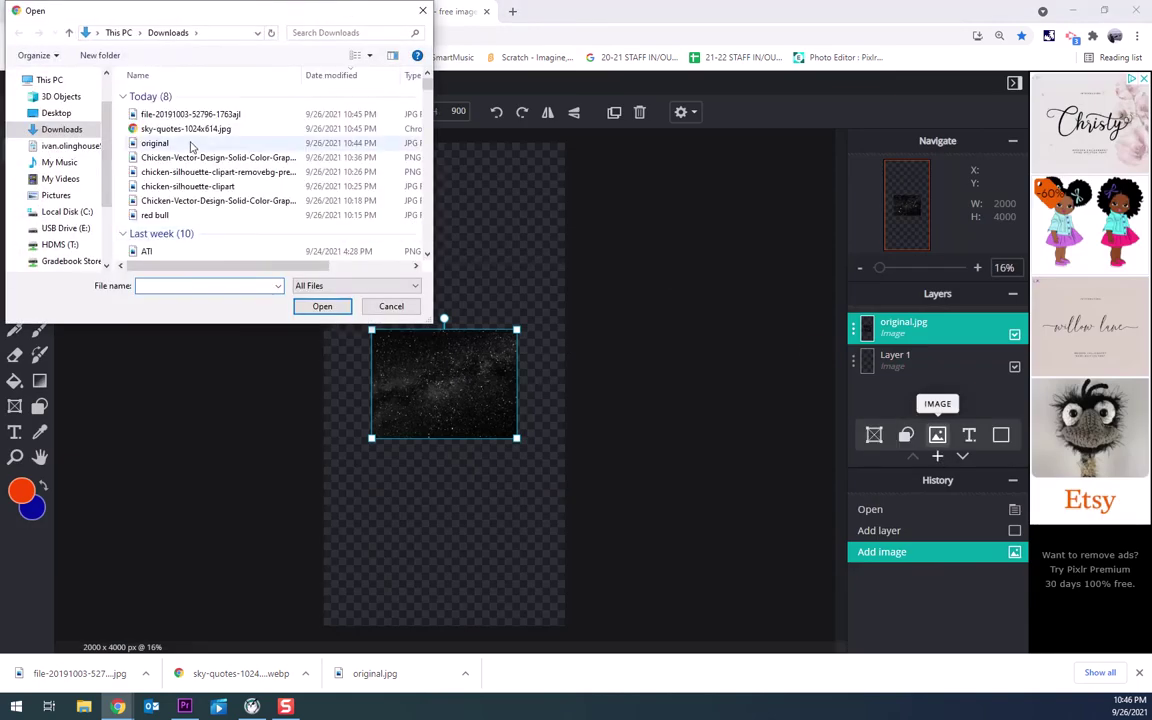
left_click(176, 129)
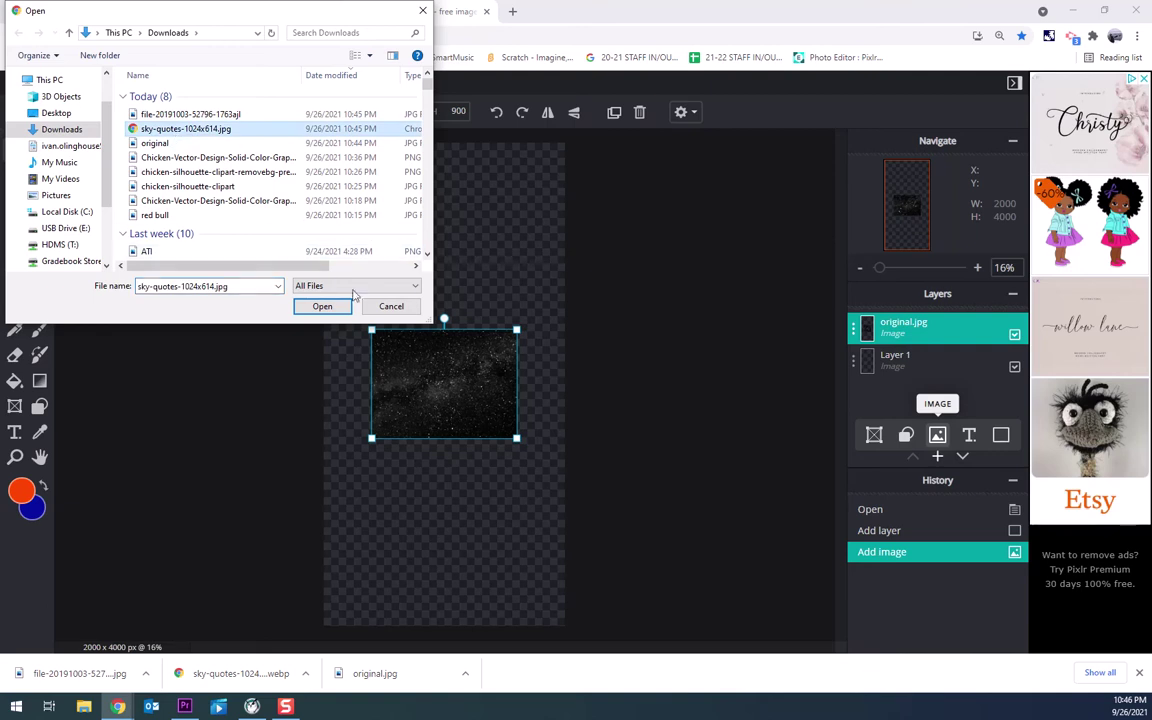
left_click(324, 306)
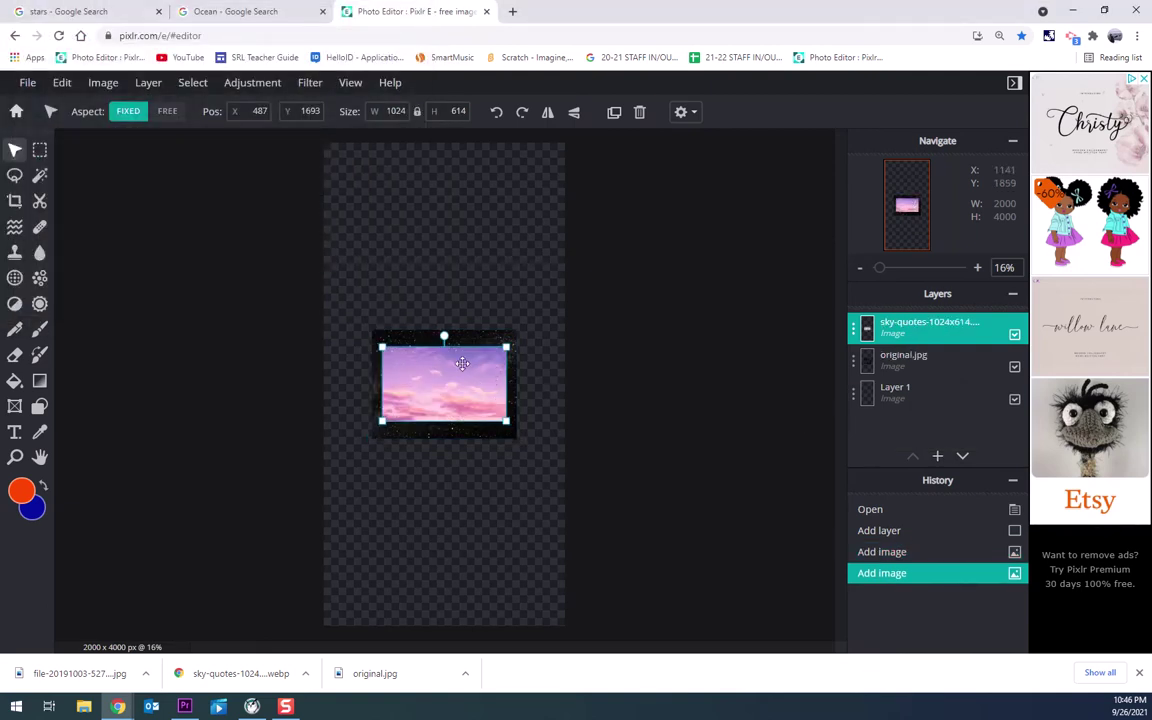
left_click(937, 436)
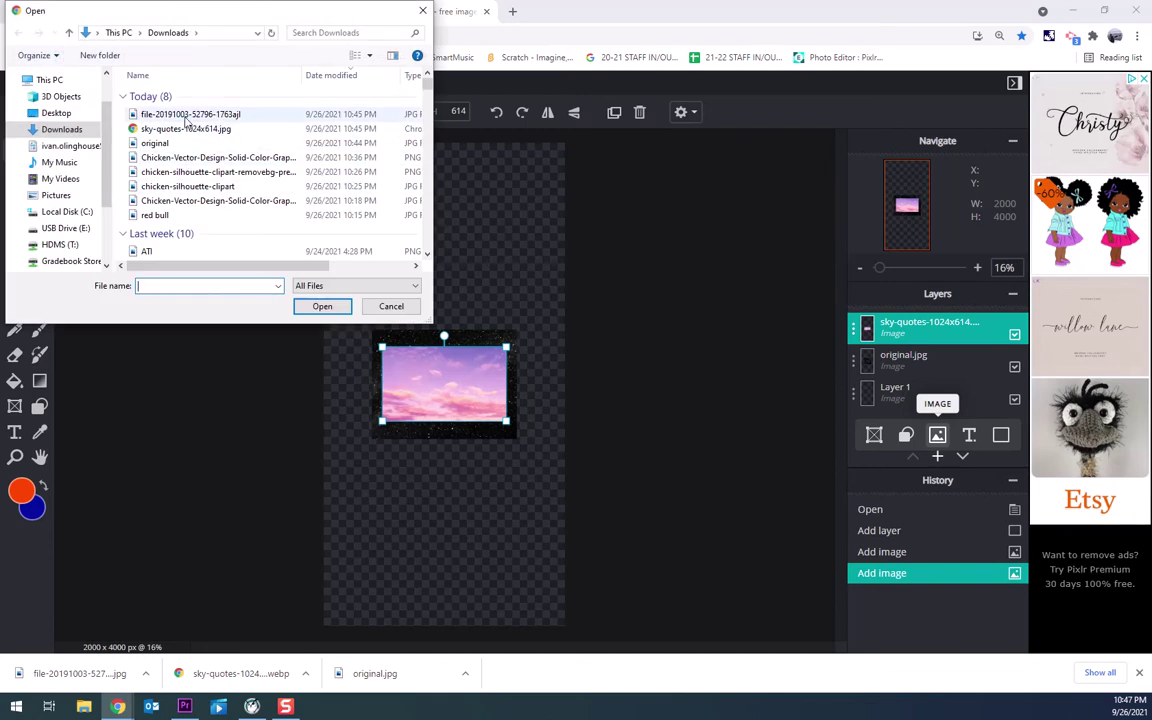
left_click(188, 116)
left_click(335, 306)
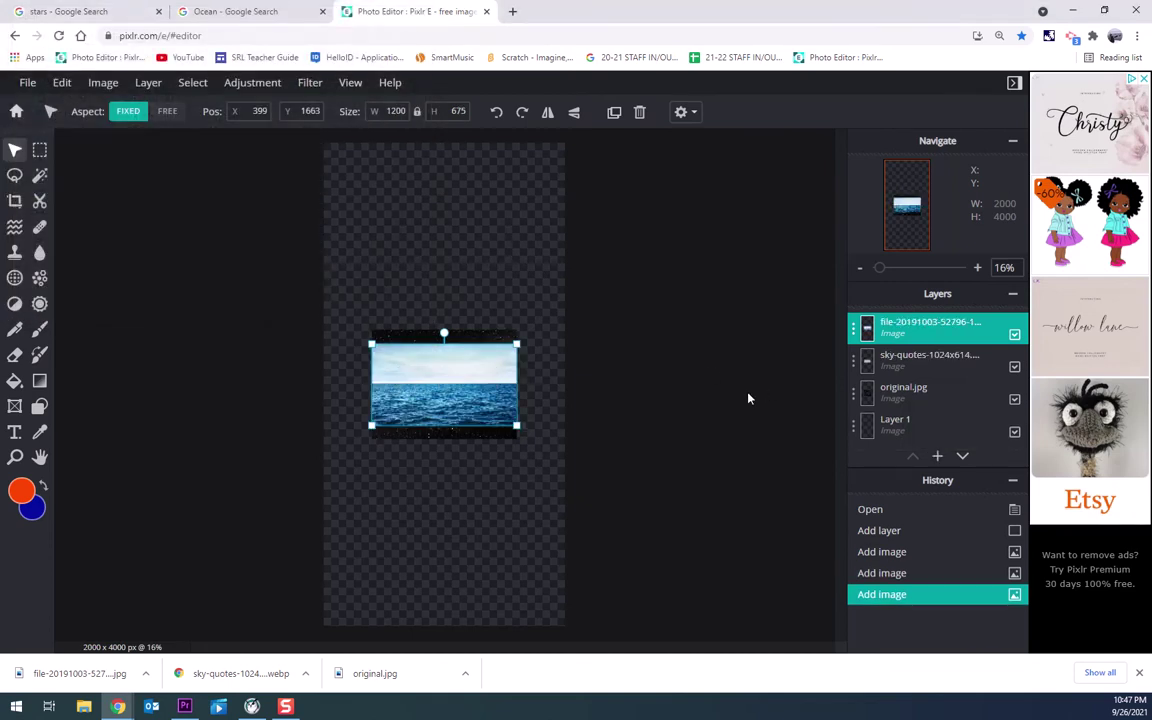
Arrange the pictures in a vertical stack with the stars above, the sky in the middle and the ocean at about X 450, Y 2730
mouse_move(458, 375)
left_mouse_down()
mouse_move(452, 522)
mouse_move(465, 311)
mouse_move(444, 360)
left_mouse_up()
left_click_drag(444, 456, 444, 405)
mouse_move(466, 521)
left_mouse_down()
mouse_move(476, 478)
mouse_move(483, 505)
left_mouse_up()
scroll(483, 505, "up", 5)
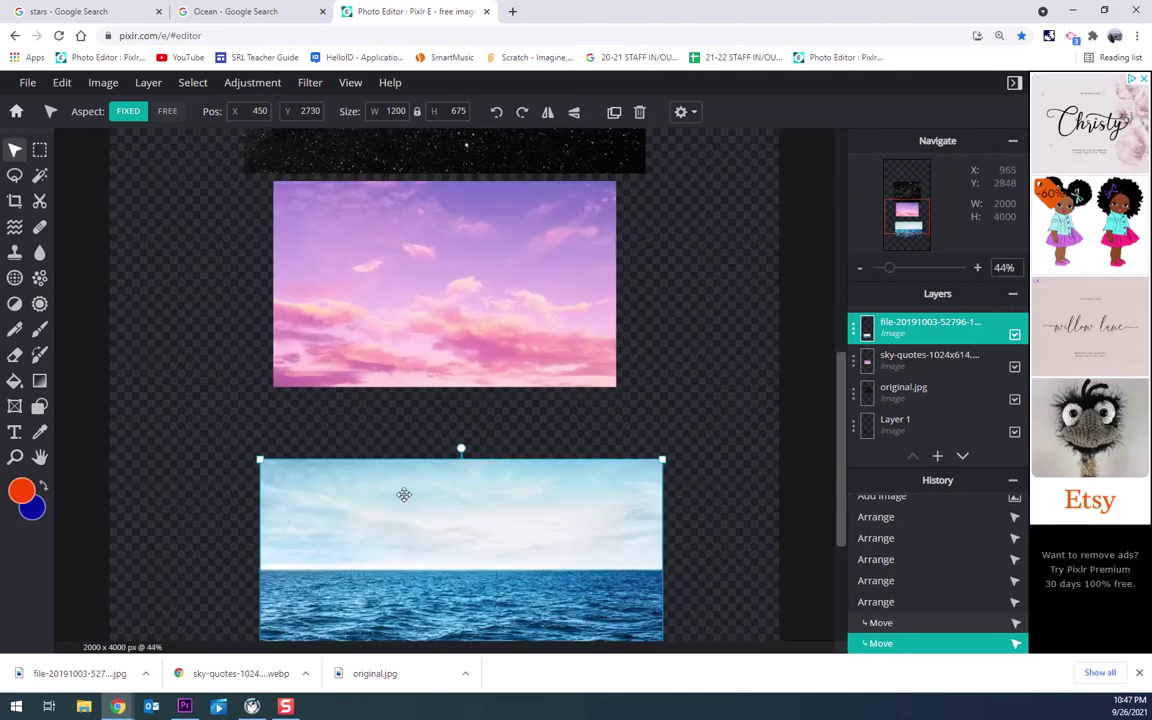
scroll(442, 504, "down", 2)
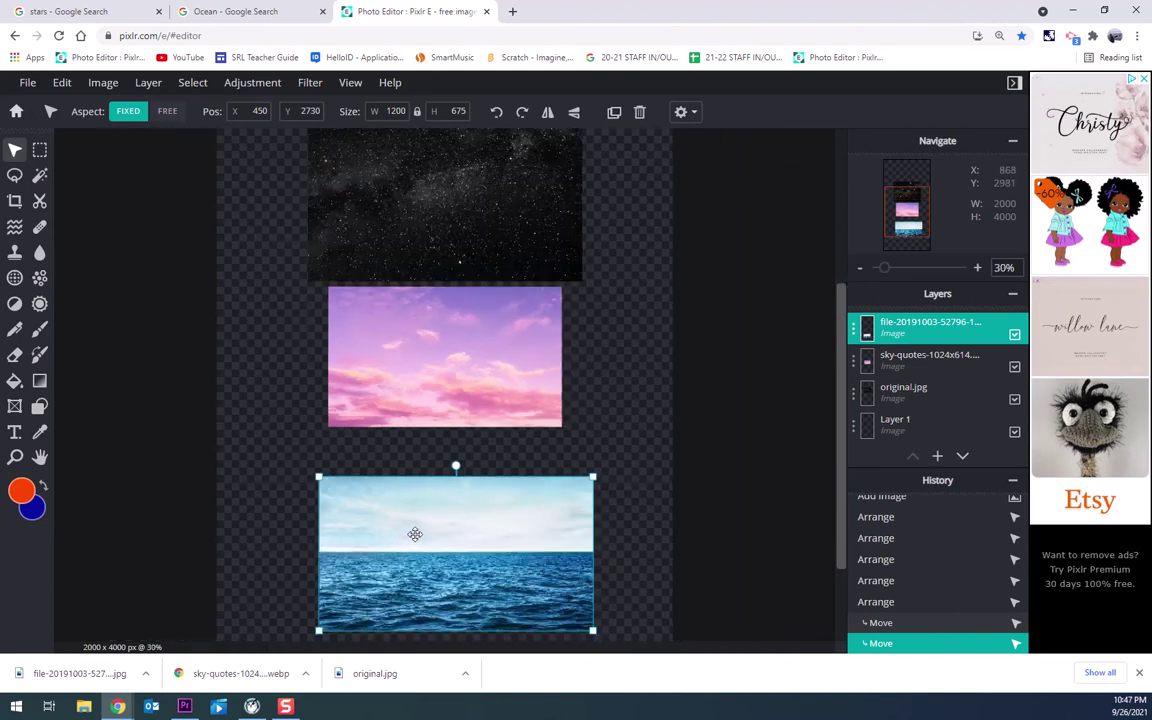
Activate the rectangular Marquee tool and rename the ocean picture's layer as "Ocean"
left_click(40, 150)
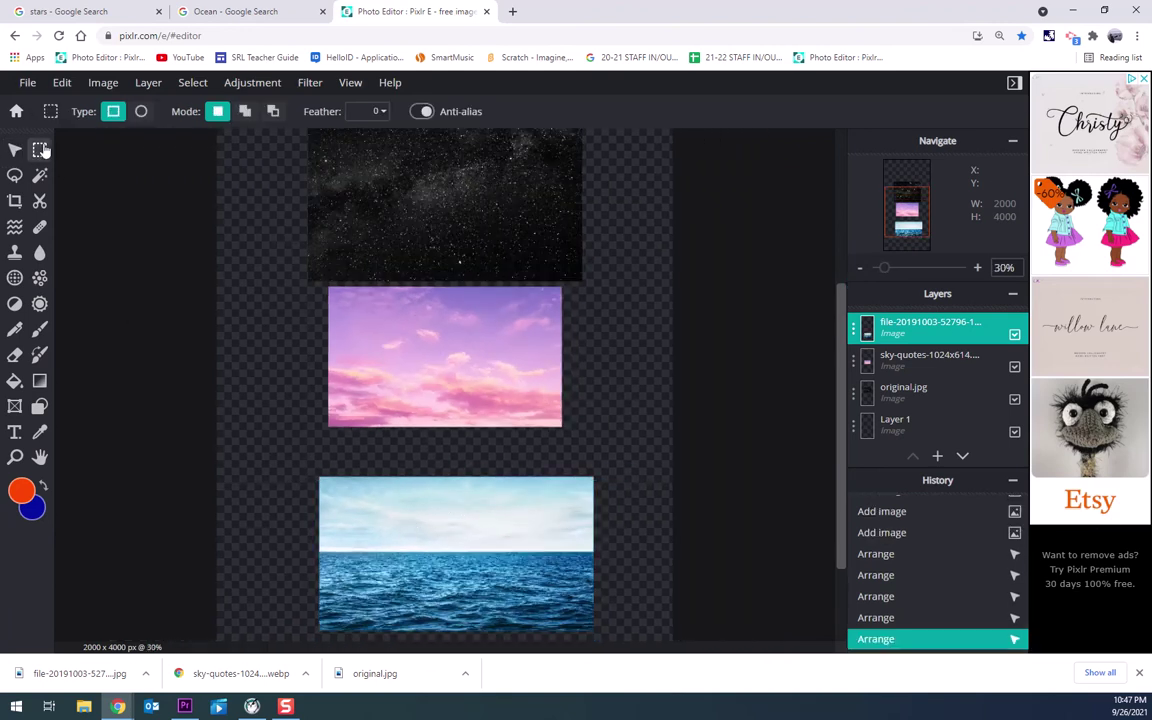
left_click(897, 321)
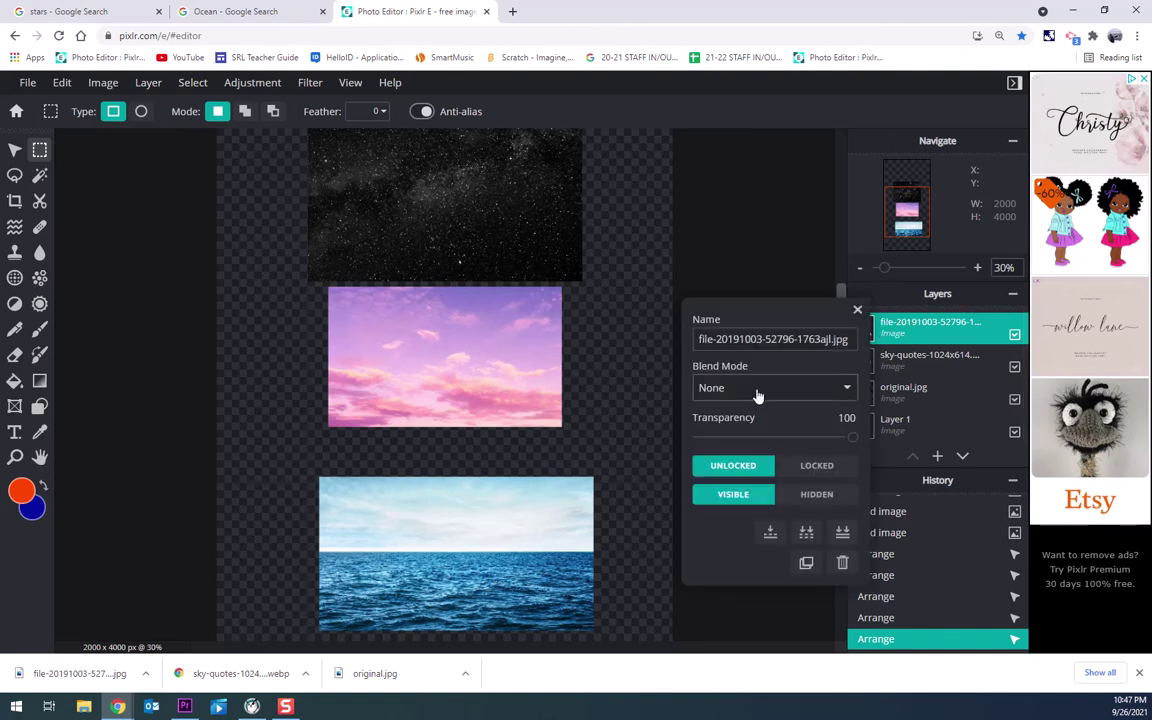
triple_click(822, 339)
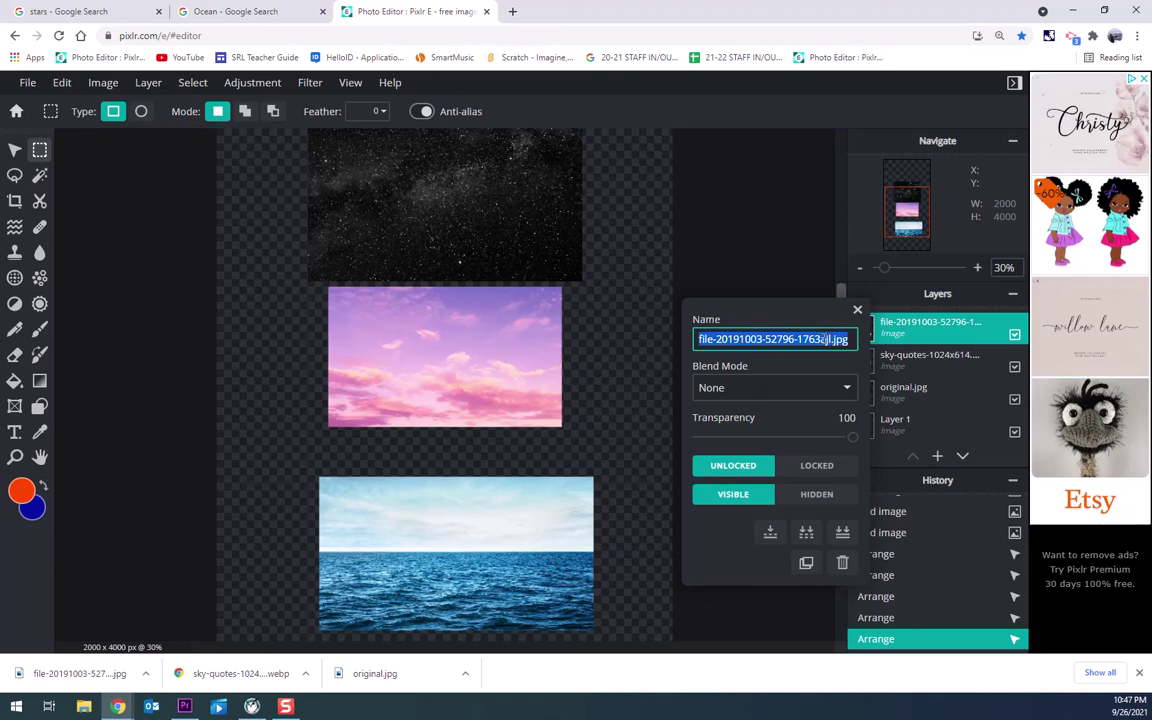
type("Ocean")
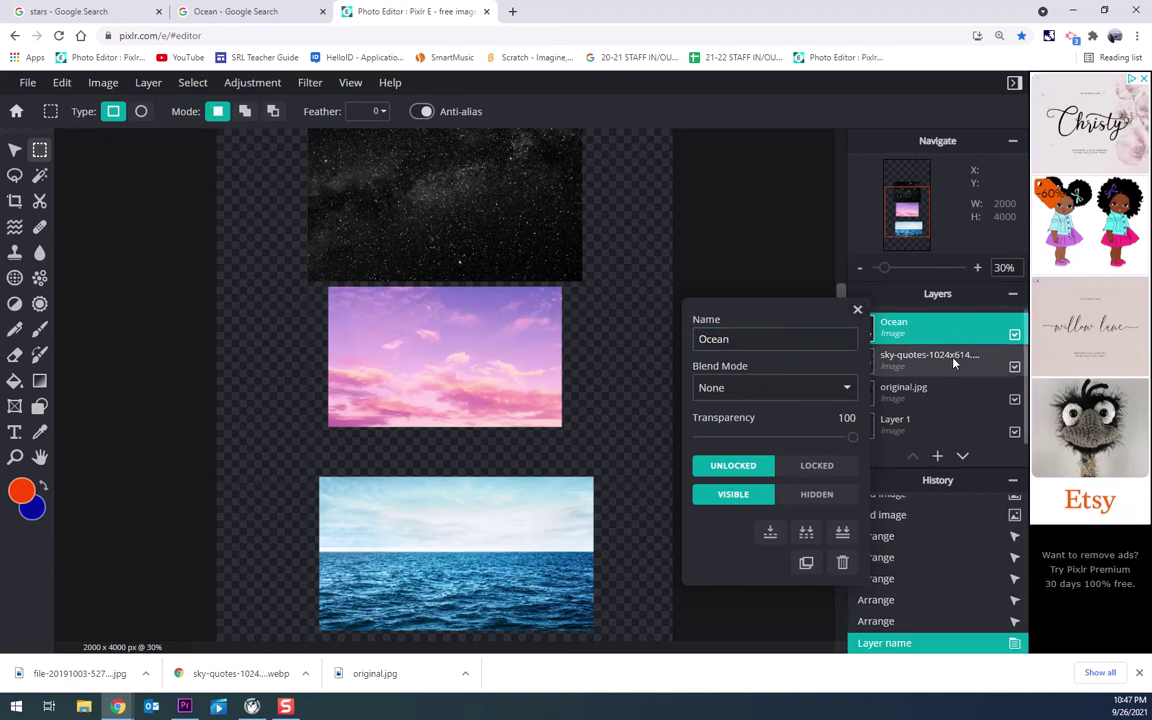
Rename the pink cloud picture's layer as "Sky"
left_click(946, 357)
left_click(933, 358)
triple_click(776, 339)
type("Sky")
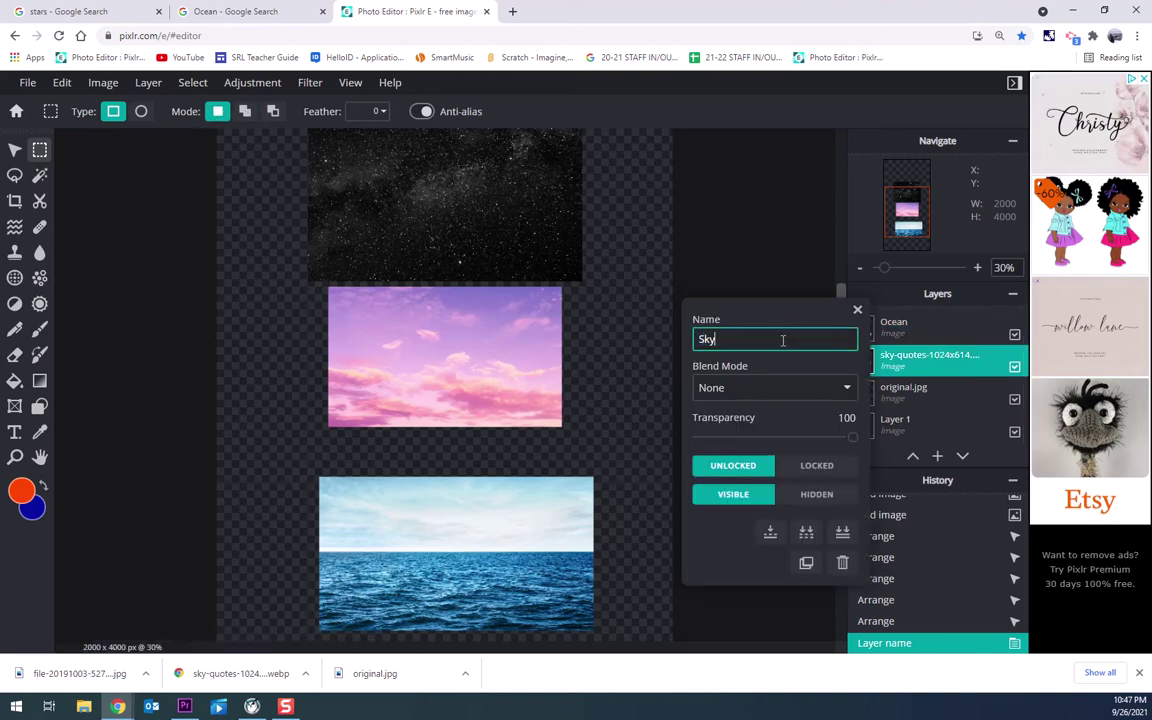
Rename the star picture's layer original.jpg as "Space" and close the layer settings
left_click(910, 393)
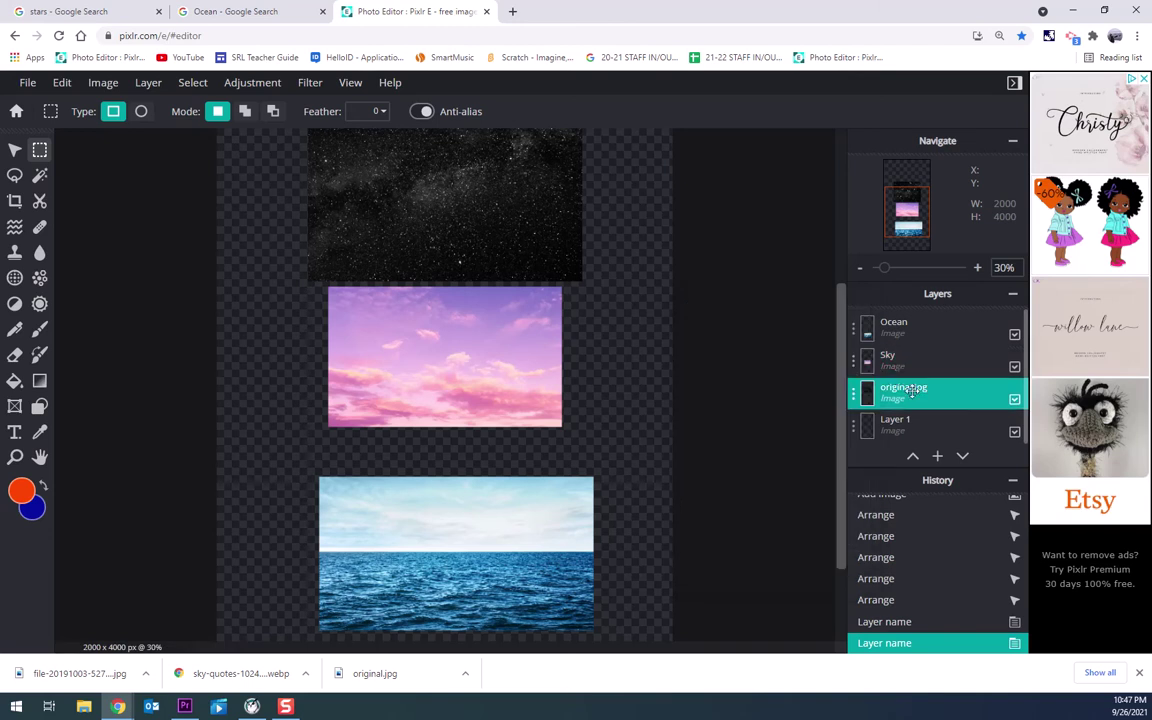
left_click(905, 397)
triple_click(771, 337)
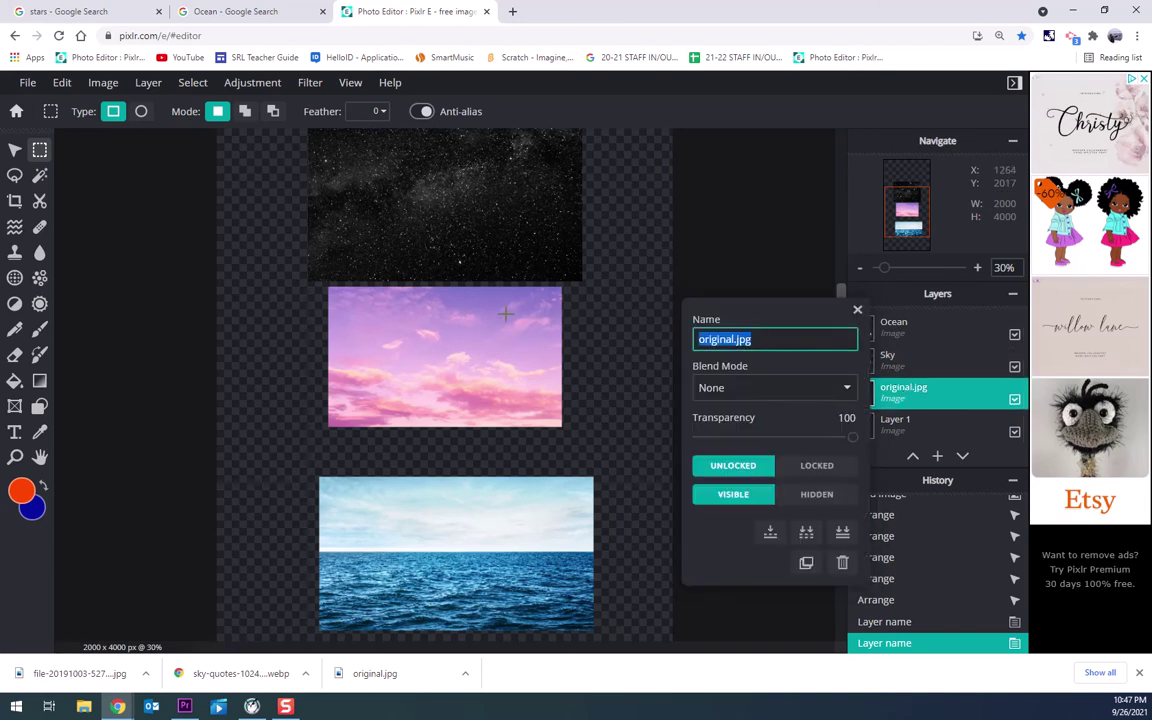
type("Space")
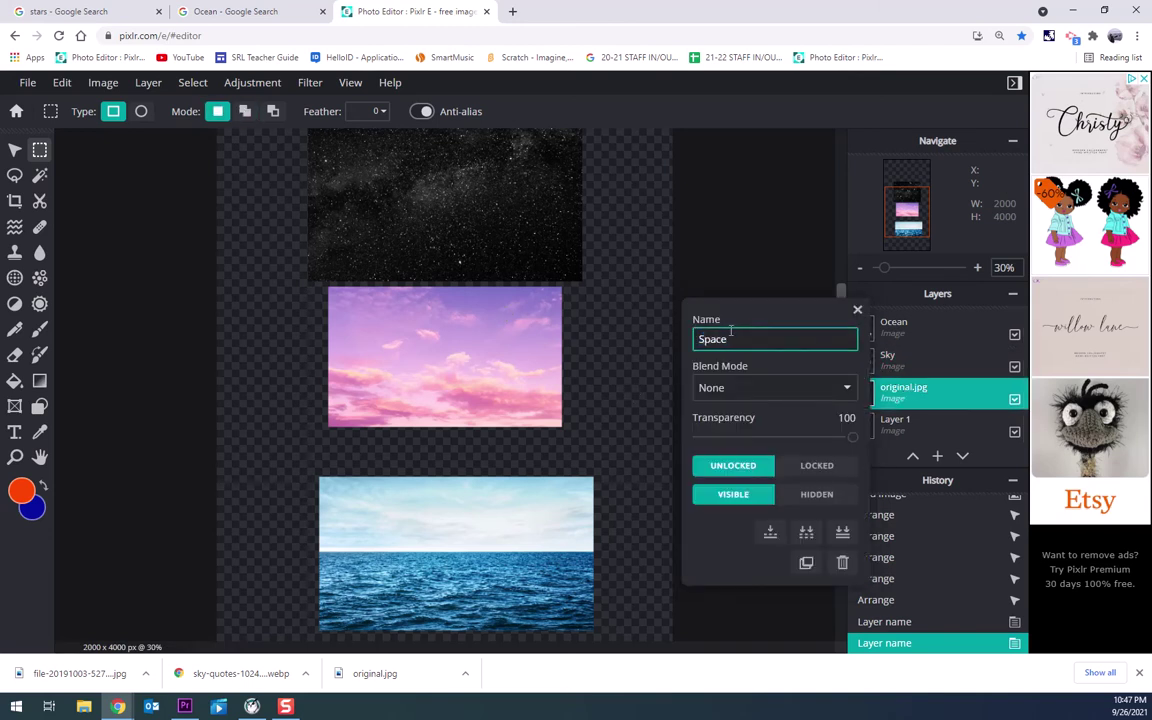
key("Return")
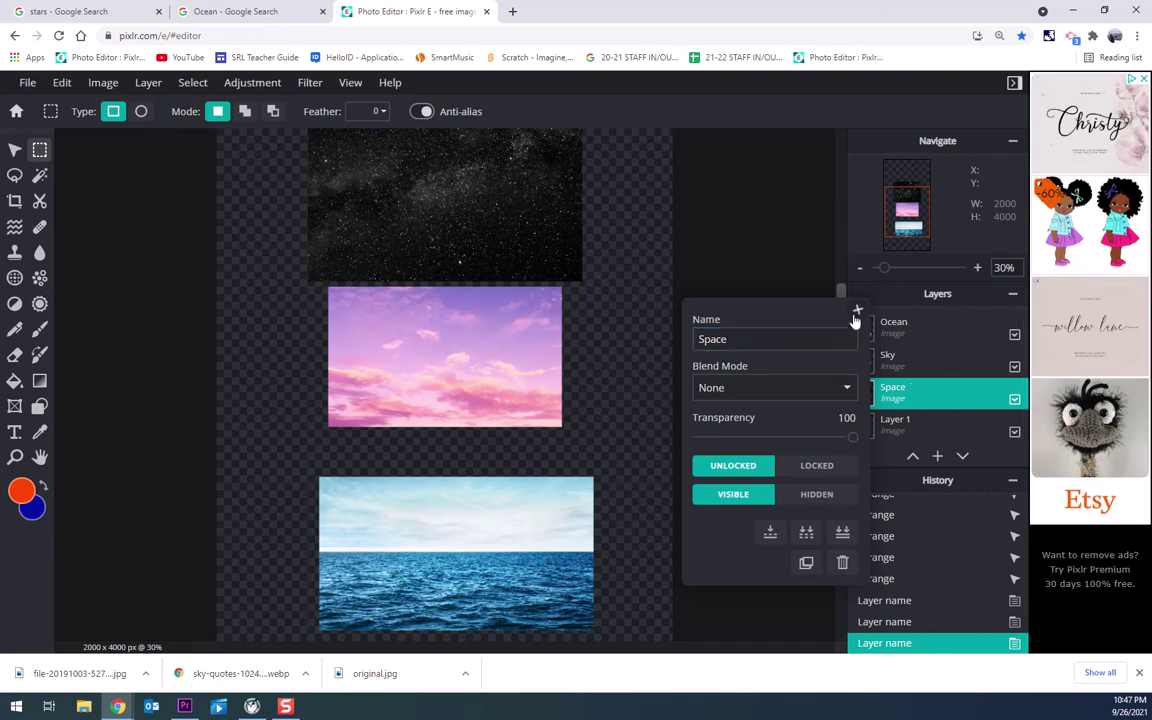
left_click(856, 314)
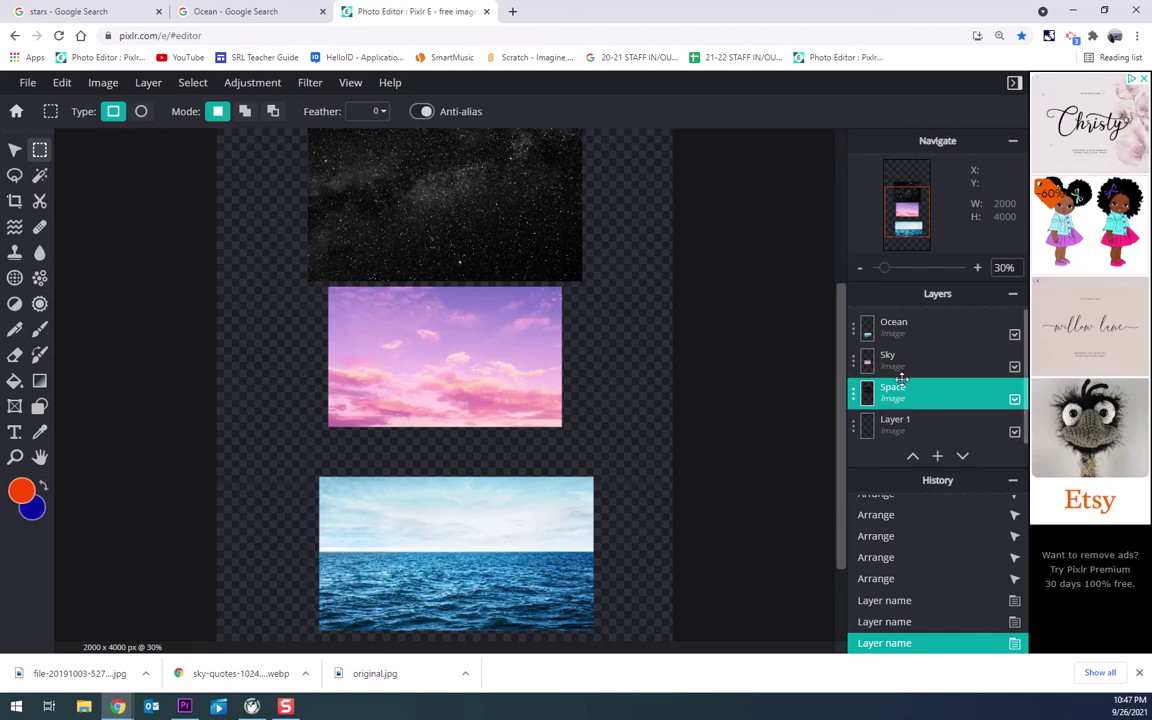
Clear the stray selection and move the Ocean picture up to X 400, Y 2291
left_click_drag(484, 585, 477, 540)
left_click(15, 149)
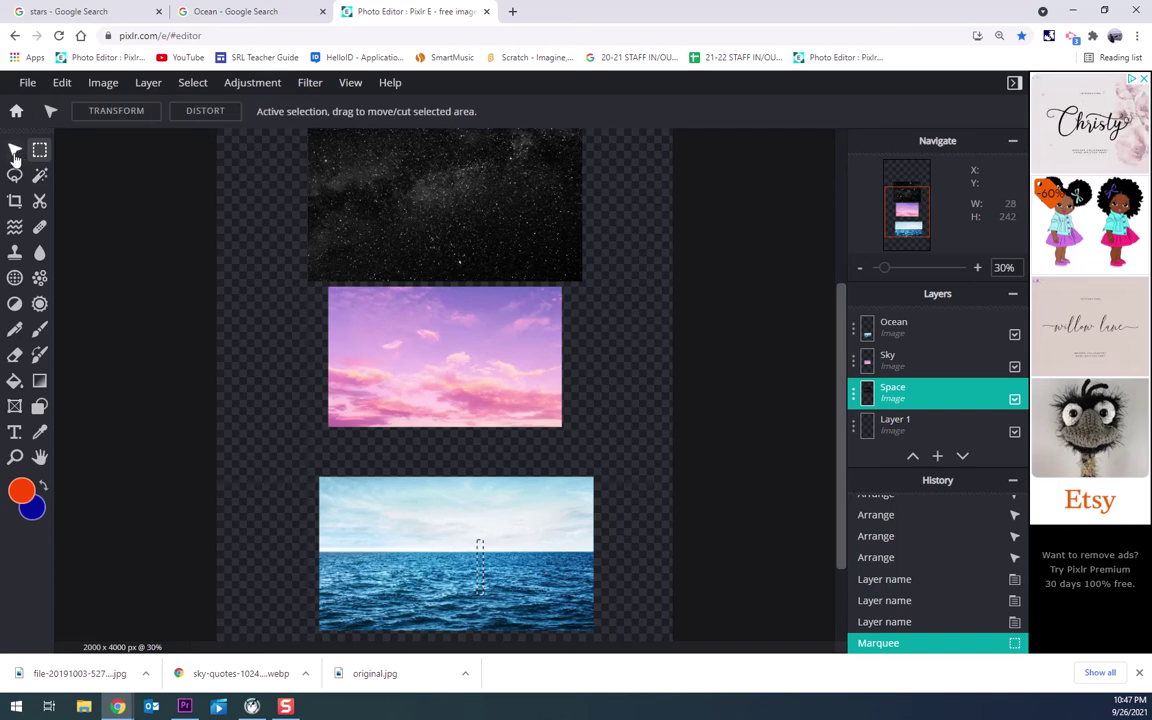
left_click(369, 536)
left_click_drag(458, 562, 446, 461)
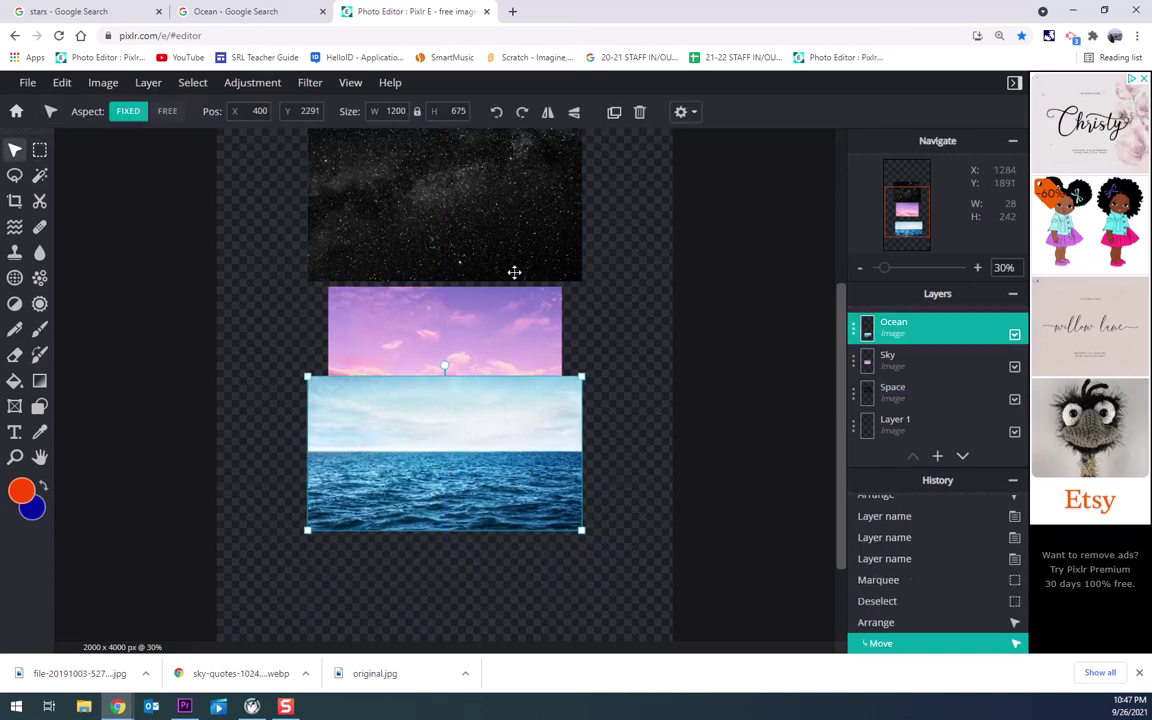
Reorder the layers to Space, Sky, Ocean from top to bottom and position the Space picture at X 400, Y 1184
left_click_drag(524, 175, 532, 270)
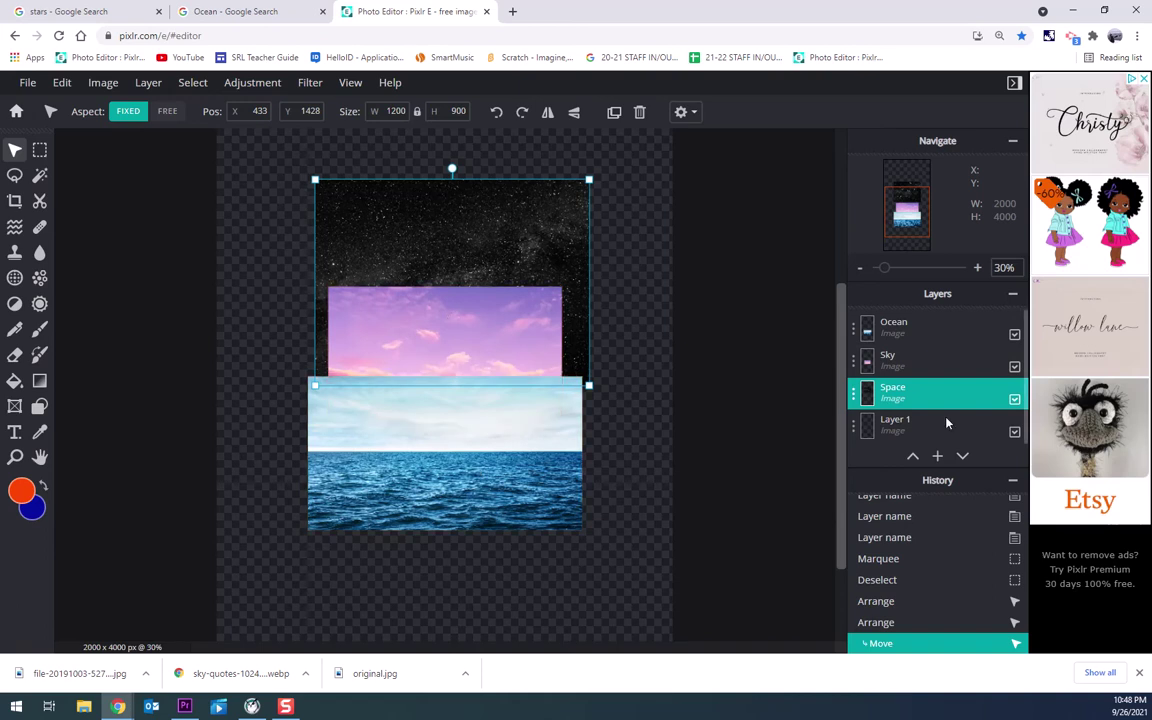
mouse_move(904, 323)
left_mouse_down()
mouse_move(910, 388)
mouse_move(905, 323)
left_mouse_up()
left_click_drag(441, 248, 465, 228)
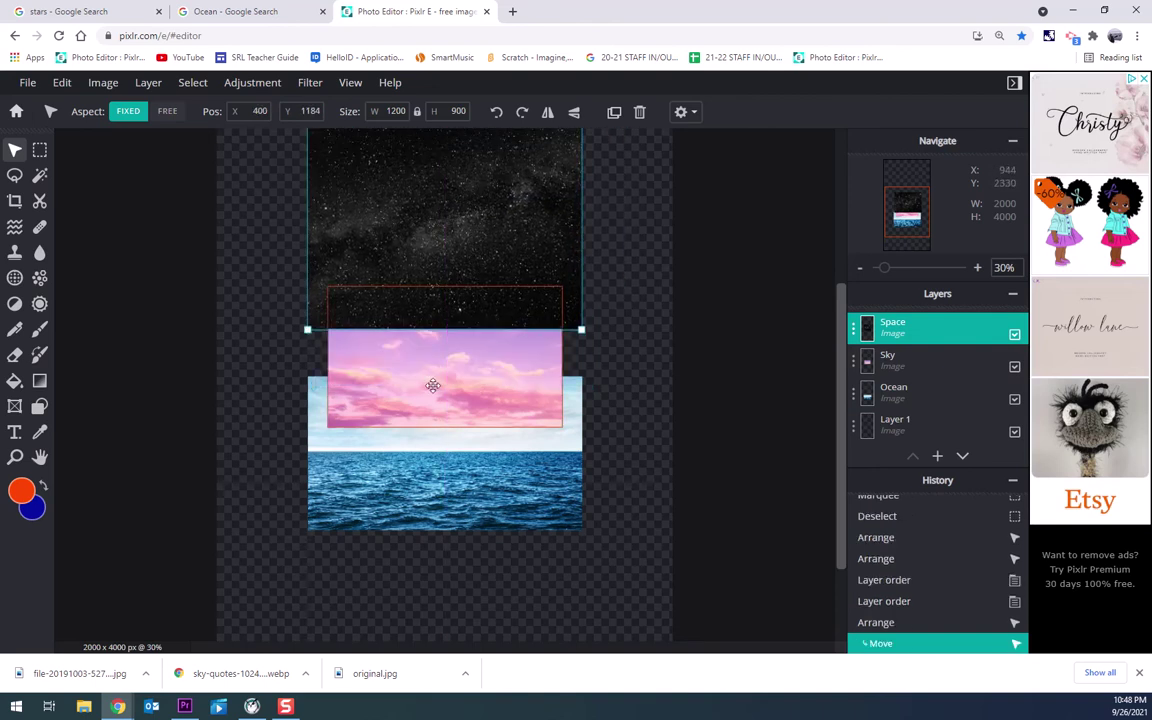
Line up the Sky picture's lower edge with the ocean horizon and scale it to 1196 x 717 px at X 402, Y 1902
left_click(389, 347)
left_click(440, 465)
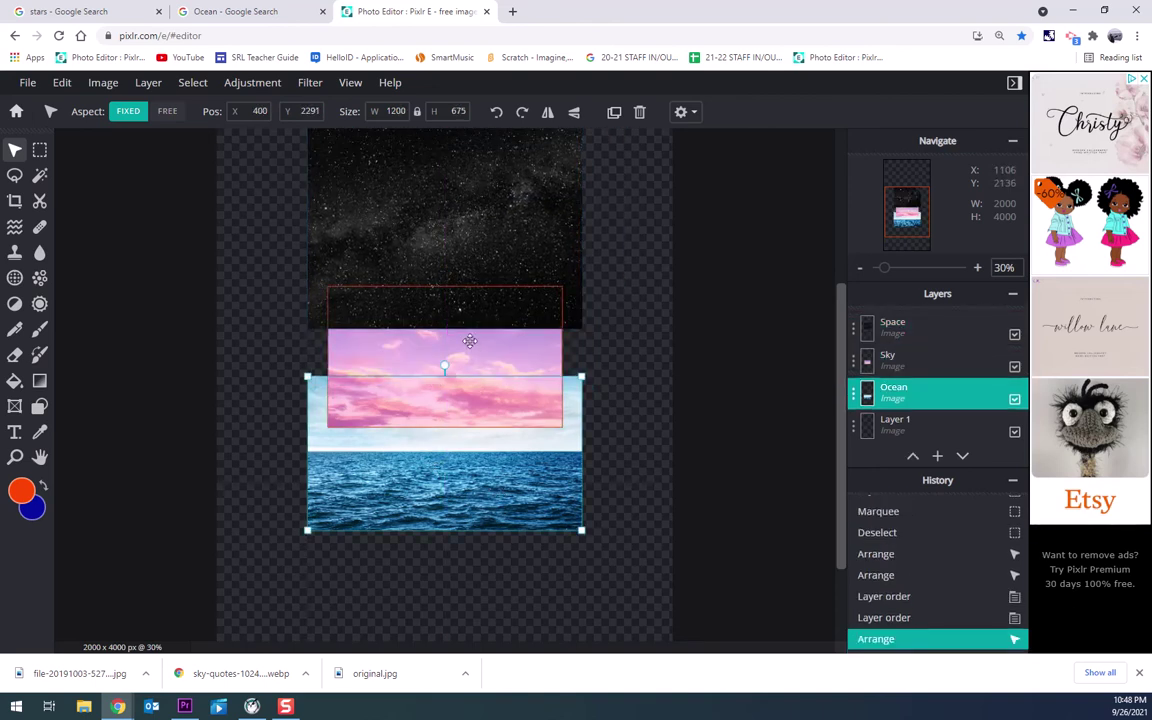
left_click(424, 310)
left_click_drag(478, 362, 484, 395)
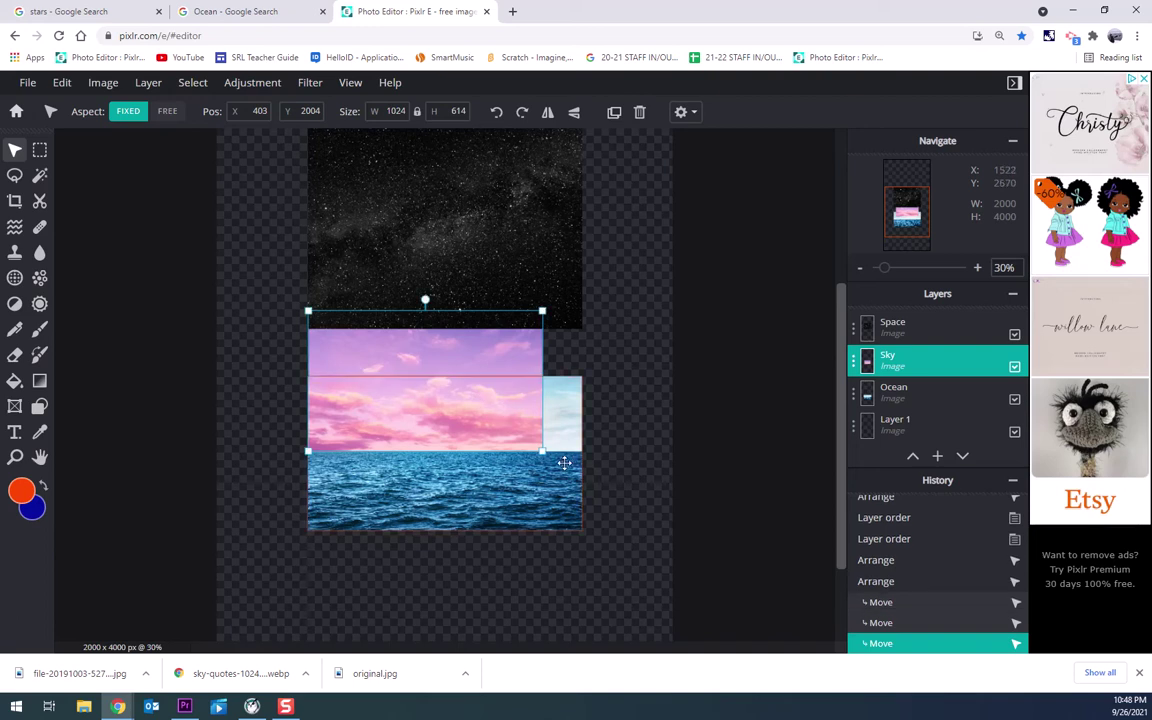
left_click_drag(542, 451, 524, 406)
left_click(638, 437)
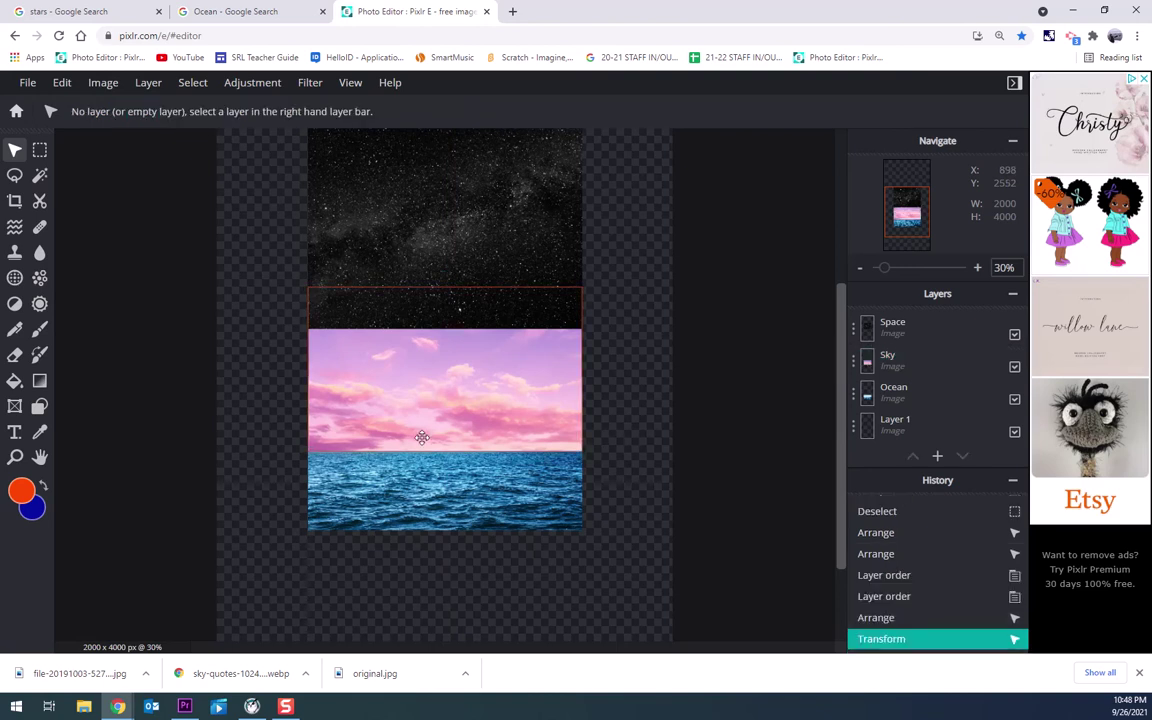
Start a Hue & saturation adjustment on the Ocean layer and set the hue to 34
scroll(422, 436, "up", 5)
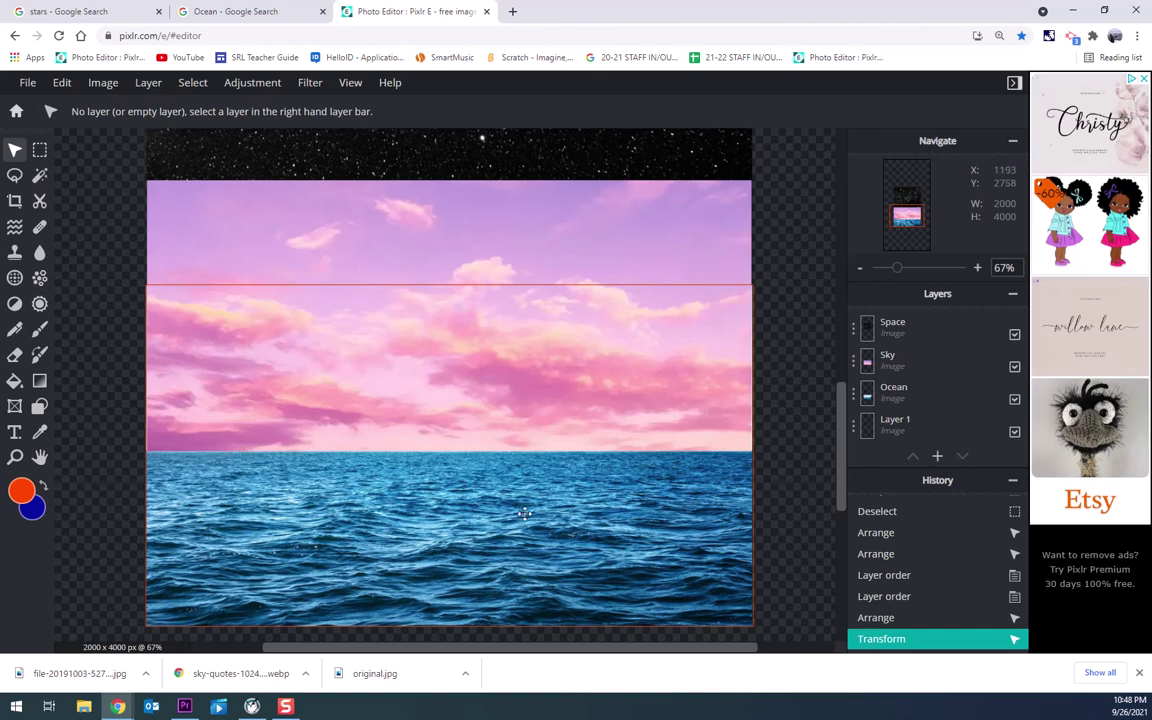
left_click(888, 390)
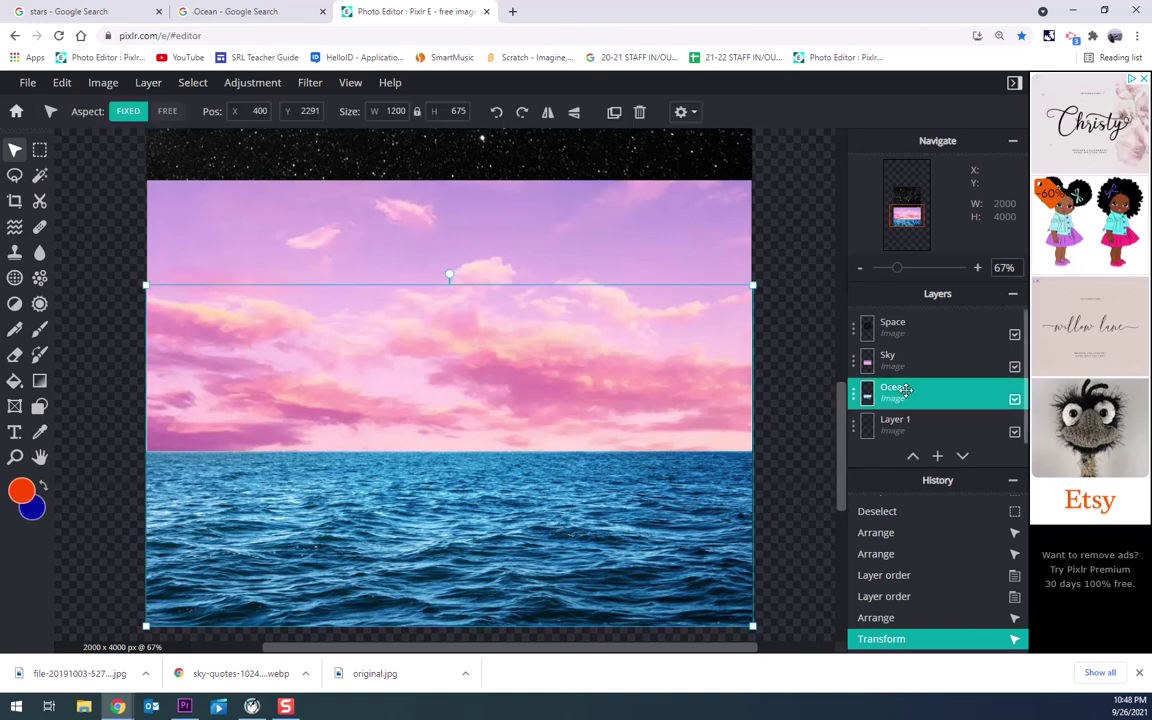
left_click(250, 86)
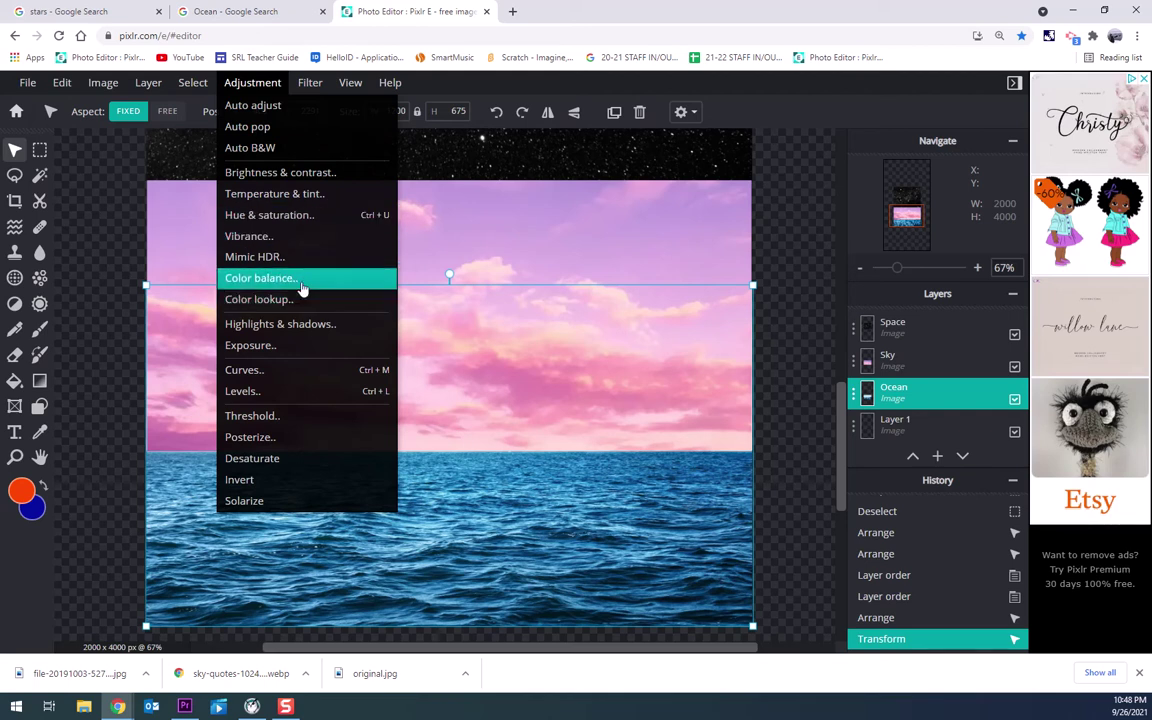
left_click(268, 217)
left_click_drag(588, 313, 861, 156)
left_click_drag(848, 209, 975, 227)
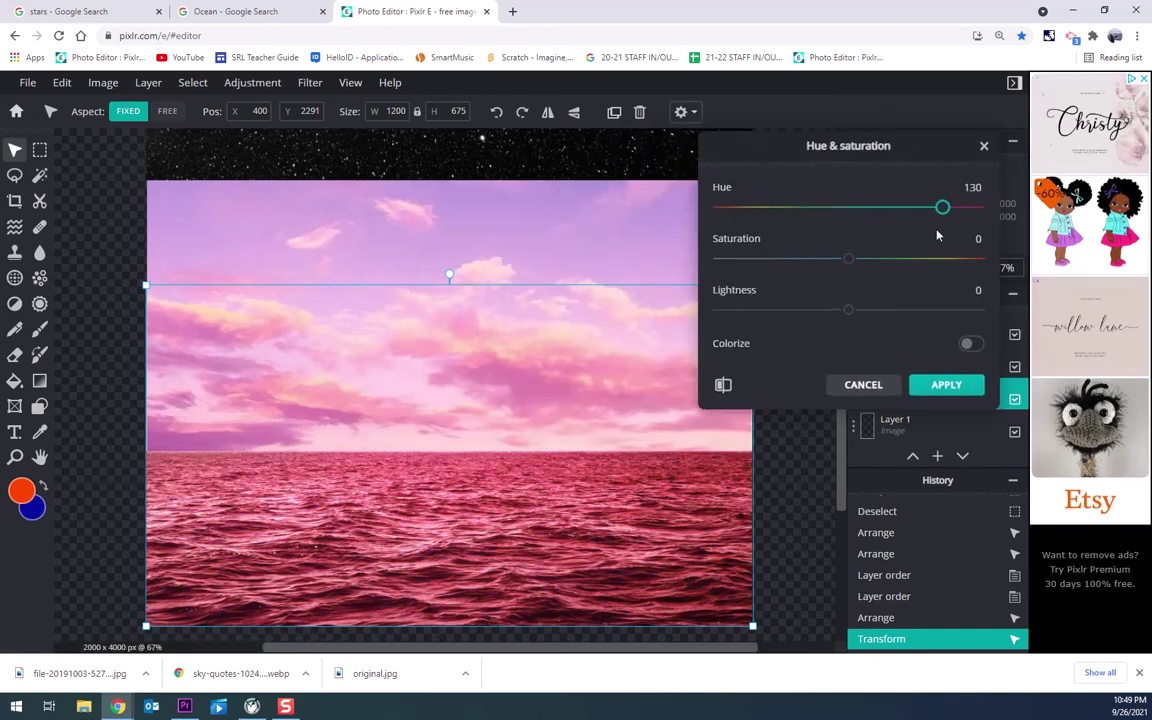
left_click_drag(768, 257, 882, 241)
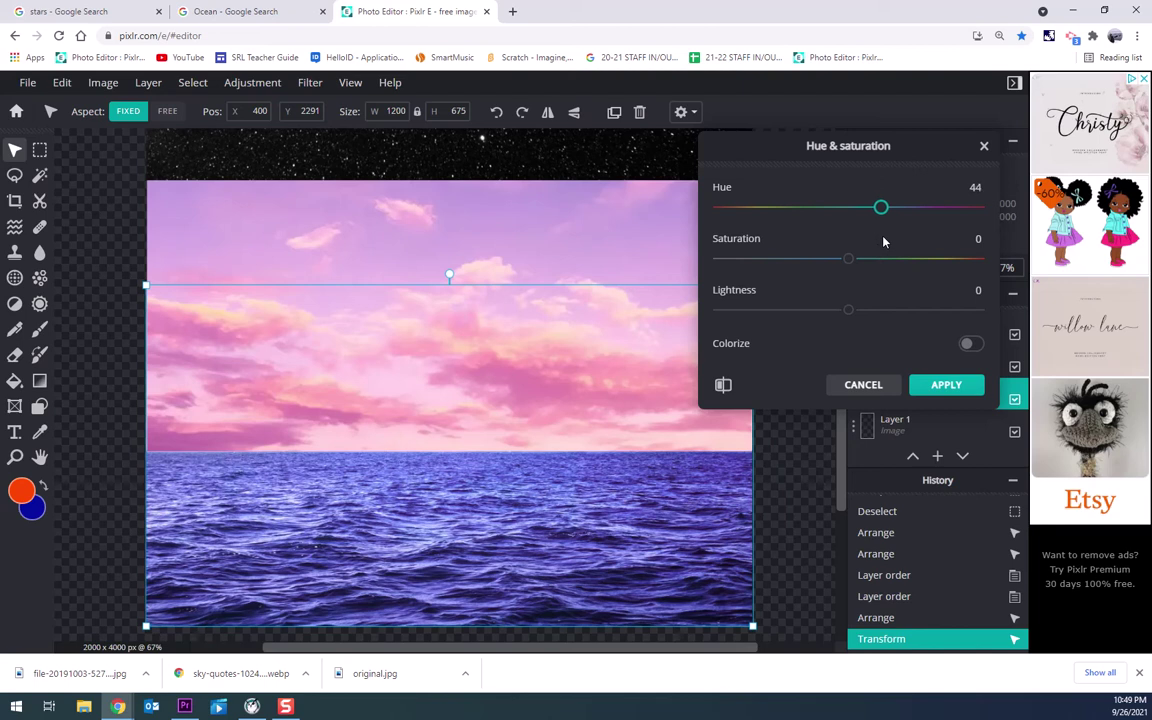
left_click_drag(884, 241, 879, 242)
right_click(874, 243)
Set the Ocean layer's saturation to 19 and lightness to 2, and apply the adjustment
mouse_move(848, 309)
left_mouse_down()
mouse_move(786, 308)
mouse_move(923, 319)
mouse_move(856, 329)
left_mouse_up()
mouse_move(856, 267)
left_mouse_down()
mouse_move(989, 256)
mouse_move(880, 272)
mouse_move(776, 262)
mouse_move(704, 287)
mouse_move(849, 263)
left_mouse_up()
right_click(874, 260)
left_click(808, 285)
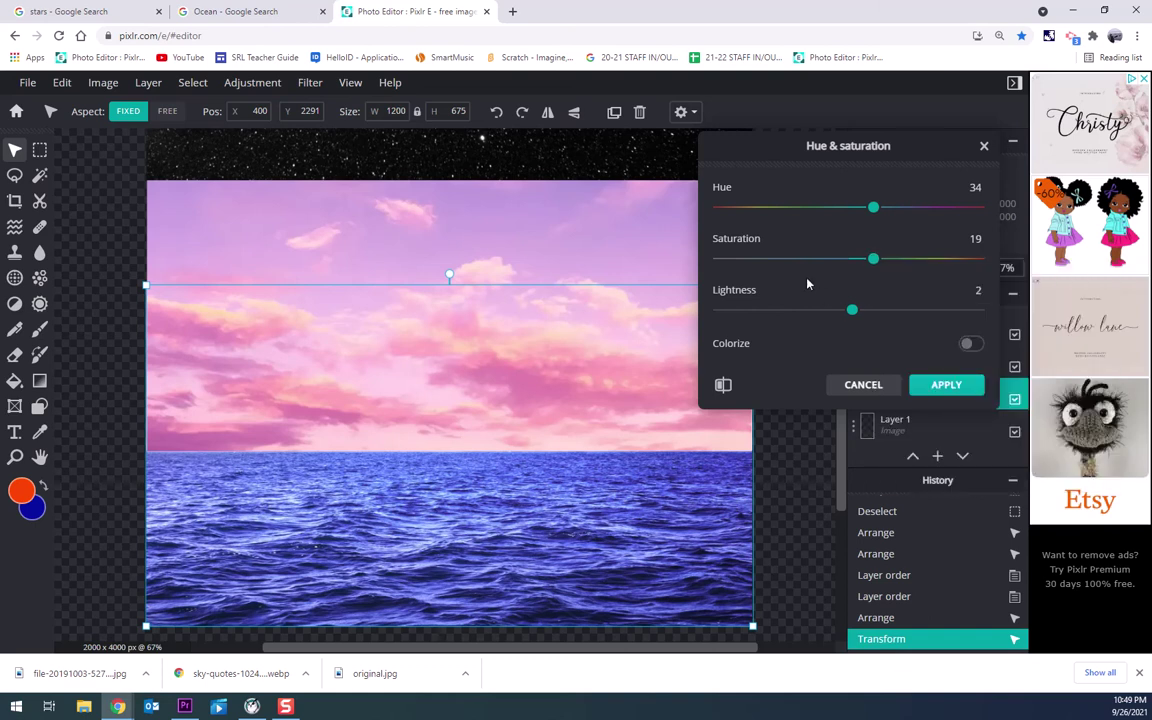
left_click(946, 385)
Apply a Temperature & tint adjustment to the Sky layer with the temperature at -58
left_click(926, 362)
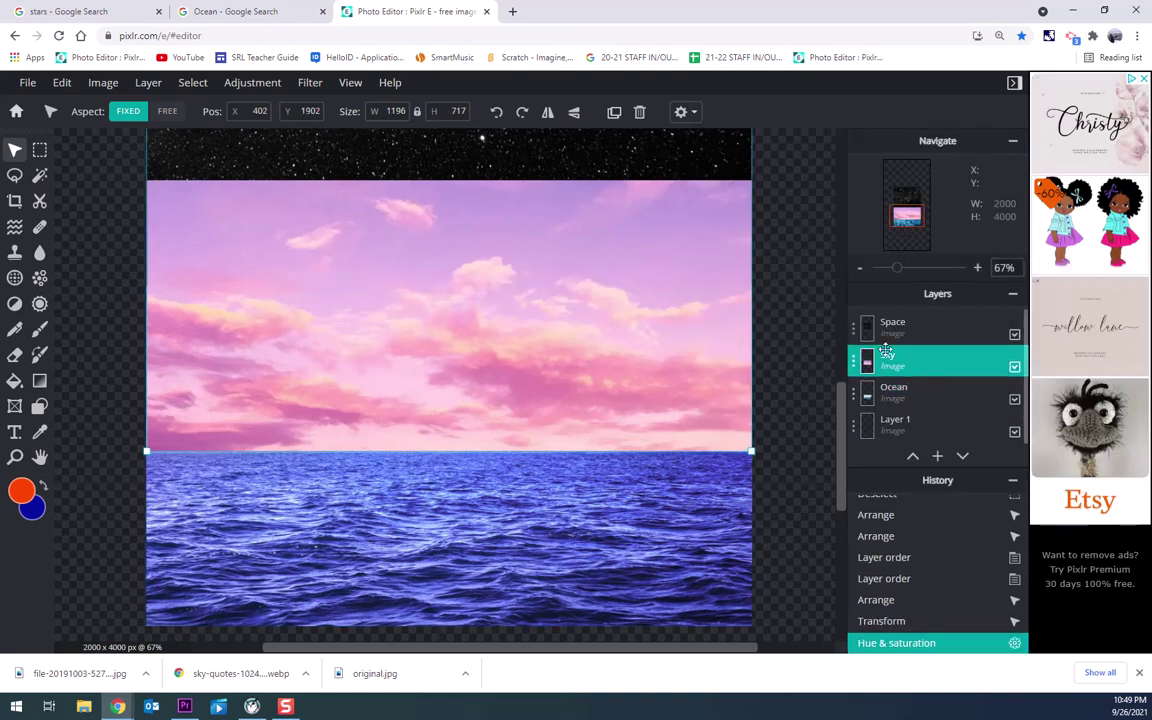
left_click(260, 84)
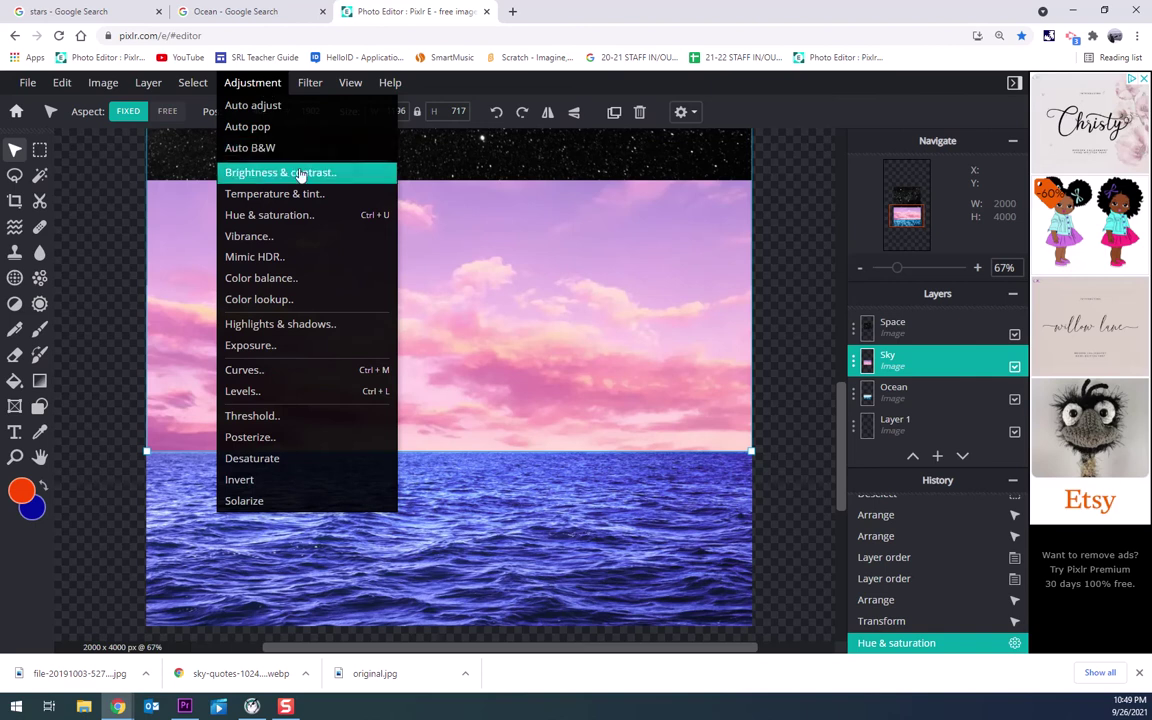
left_click(308, 197)
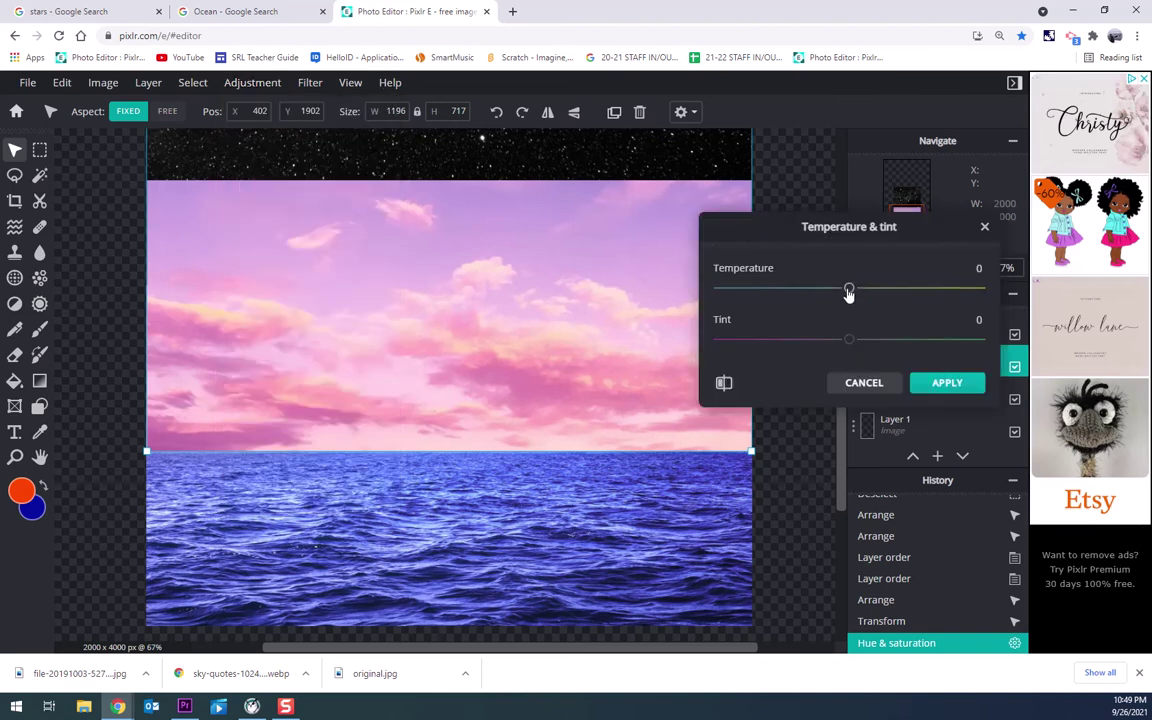
left_click_drag(840, 296, 766, 302)
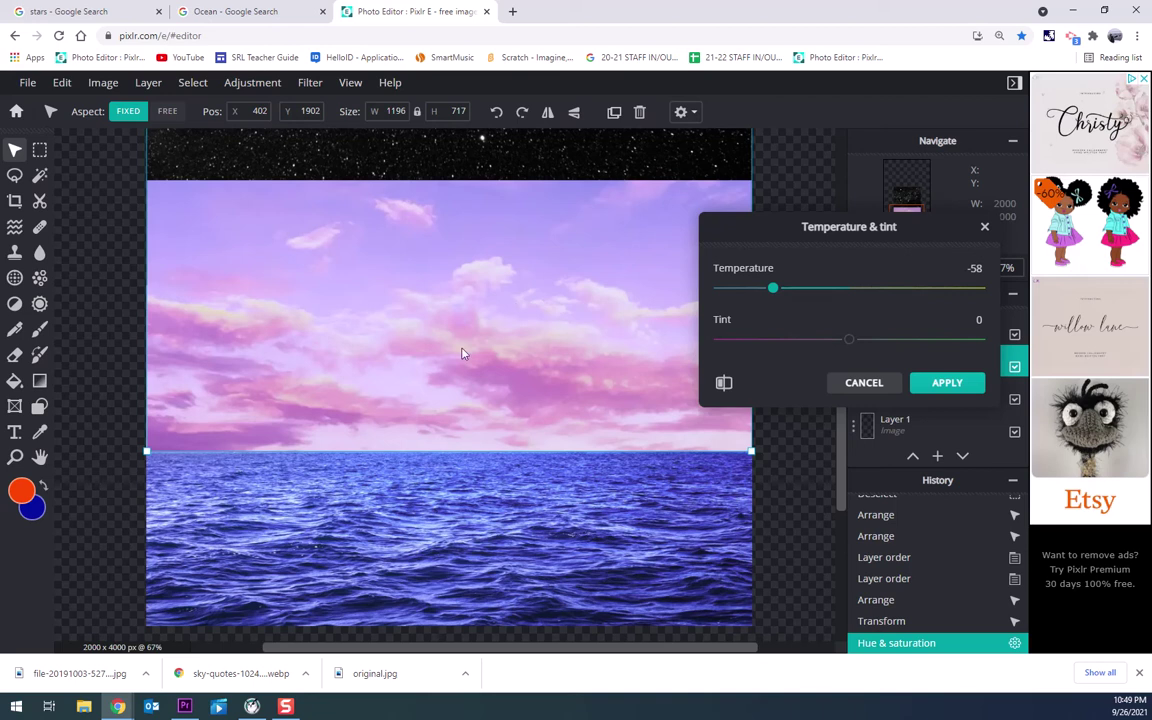
left_click(946, 394)
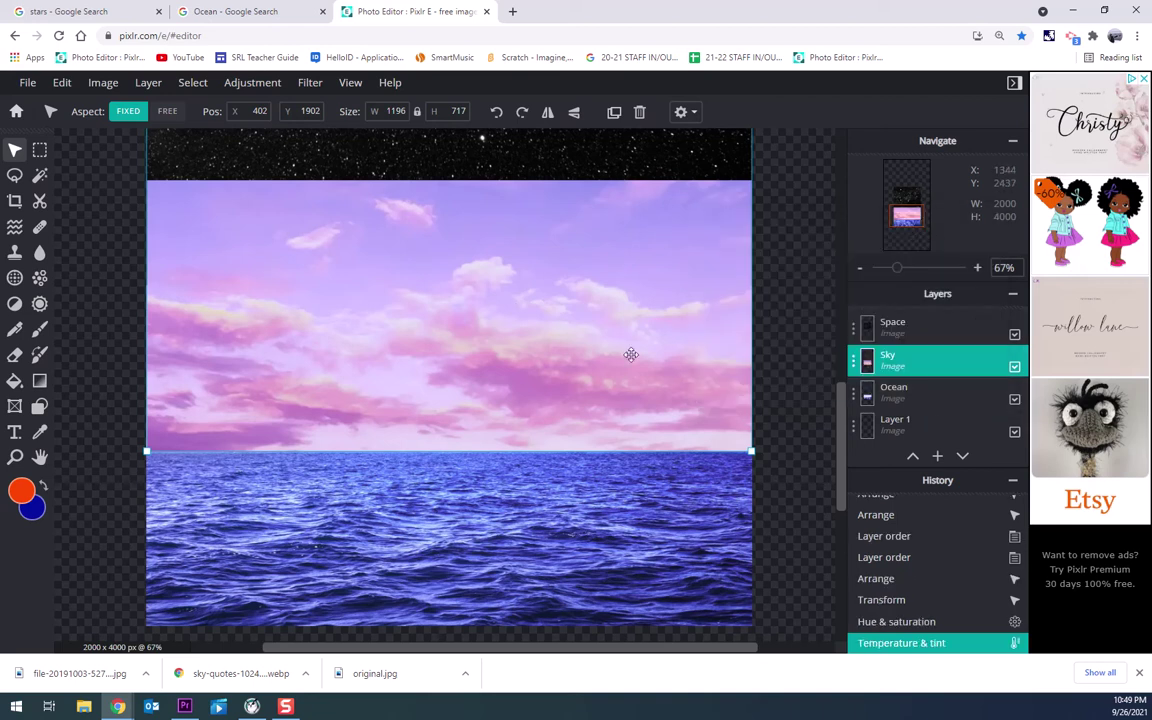
Move the Space picture down over the top of the sky to X 400, Y 1283
scroll(501, 287, "up", 2)
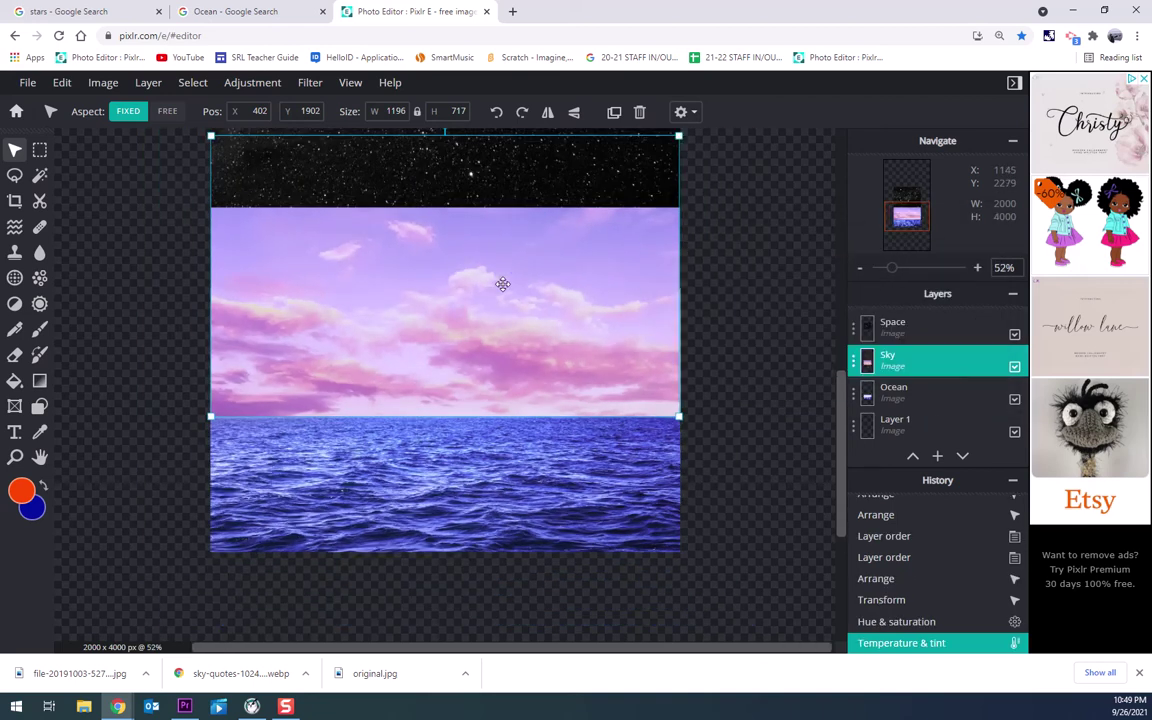
scroll(503, 284, "down", 5)
left_click_drag(841, 393, 840, 328)
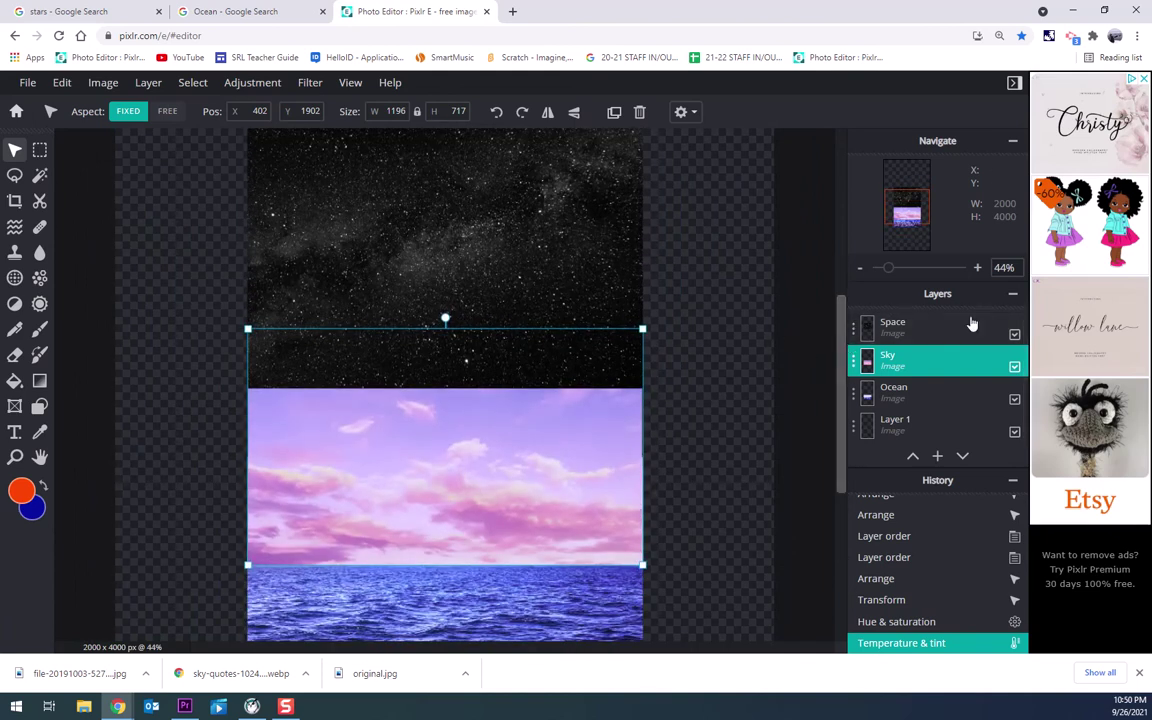
left_click(935, 328)
left_click_drag(525, 216, 283, 144)
left_click_drag(542, 182, 528, 204)
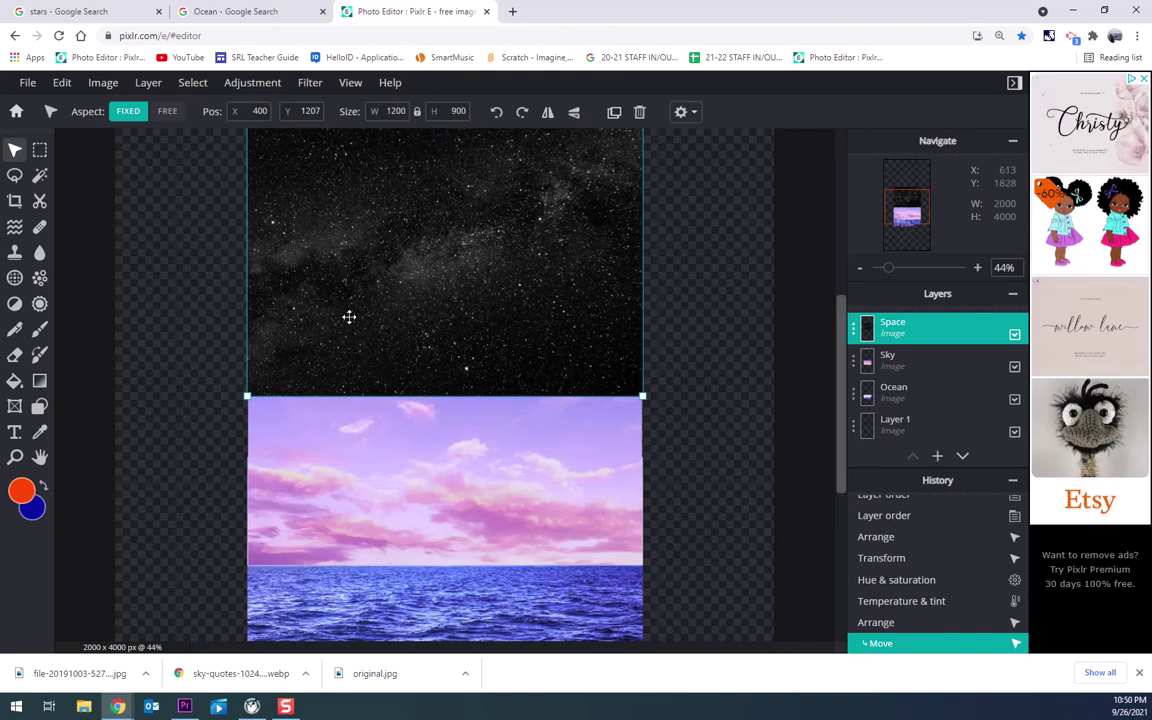
left_click_drag(443, 228, 443, 257)
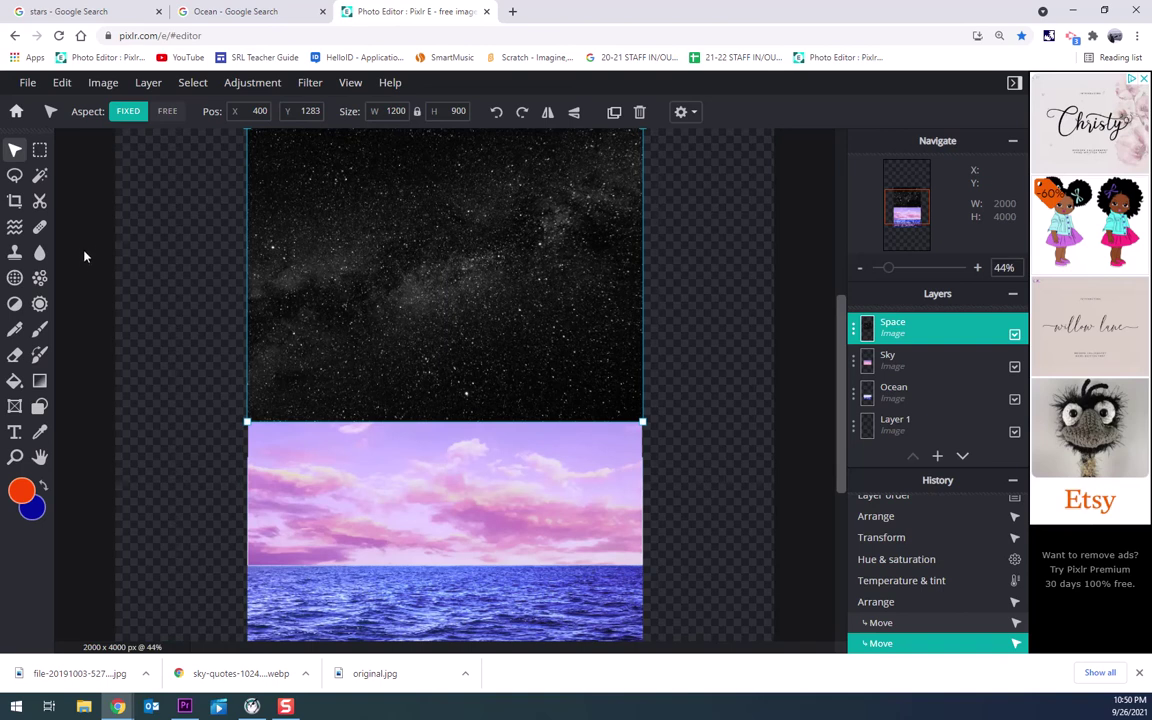
Set up the Eraser with a soft brush 530 px in size and 71% softness
scroll(84, 262, "down", 4)
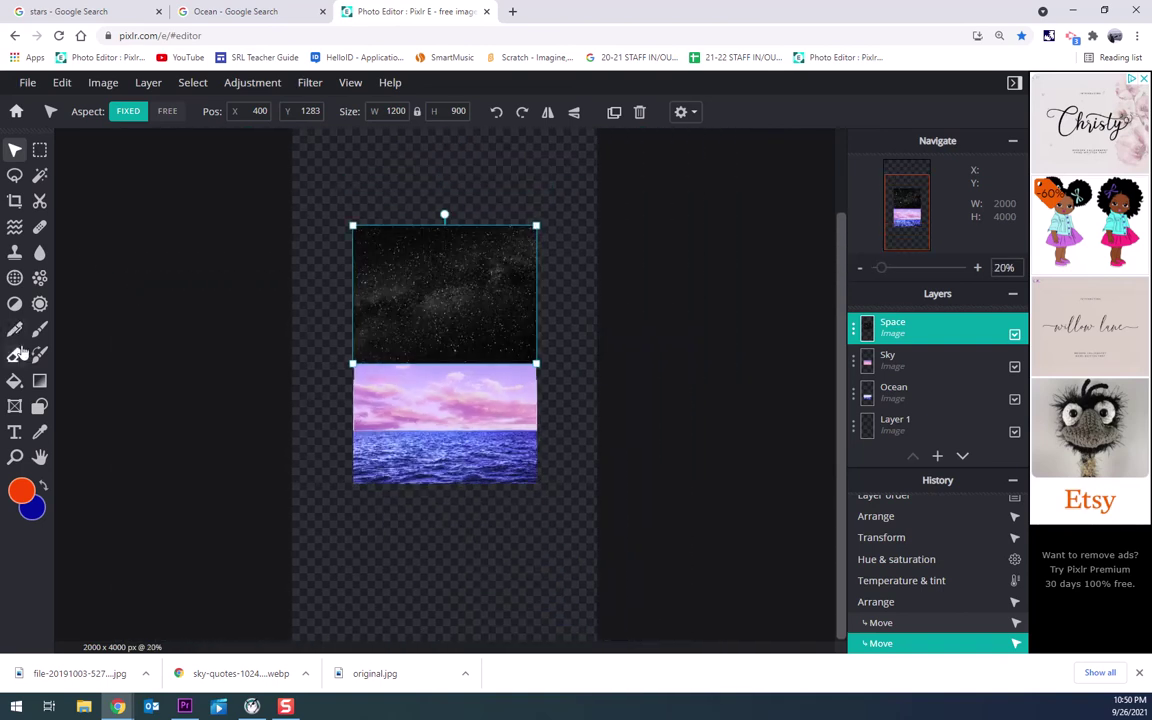
left_click(15, 356)
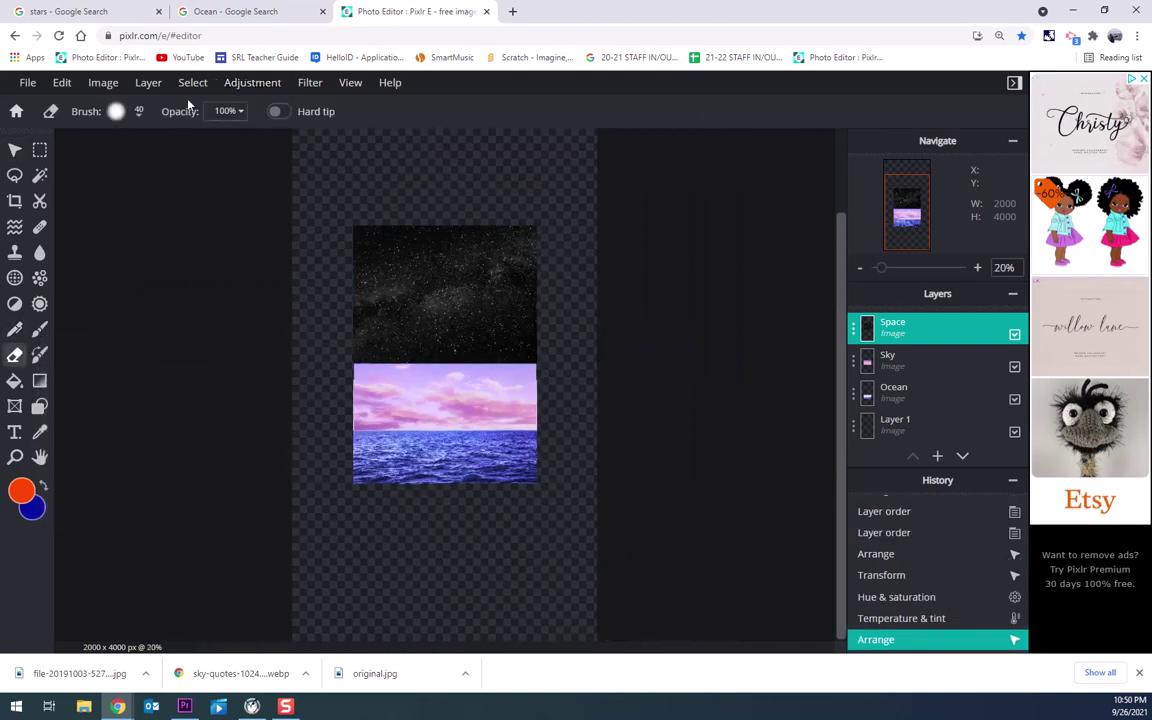
left_click(118, 113)
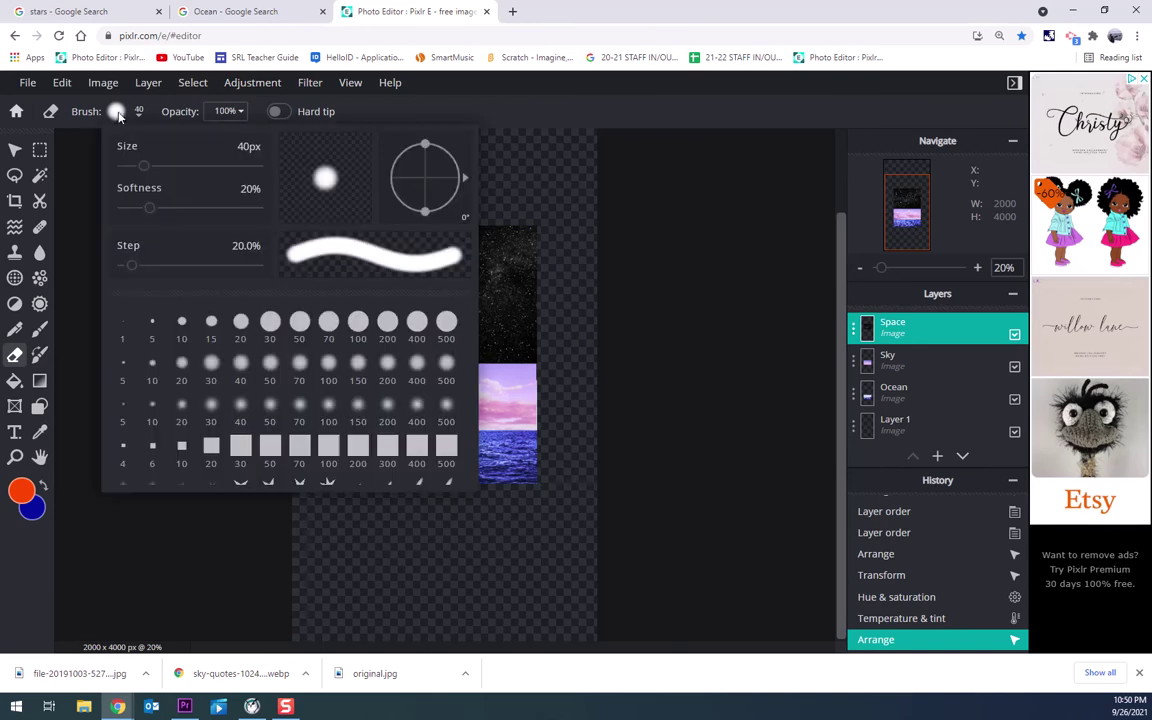
left_click(207, 168)
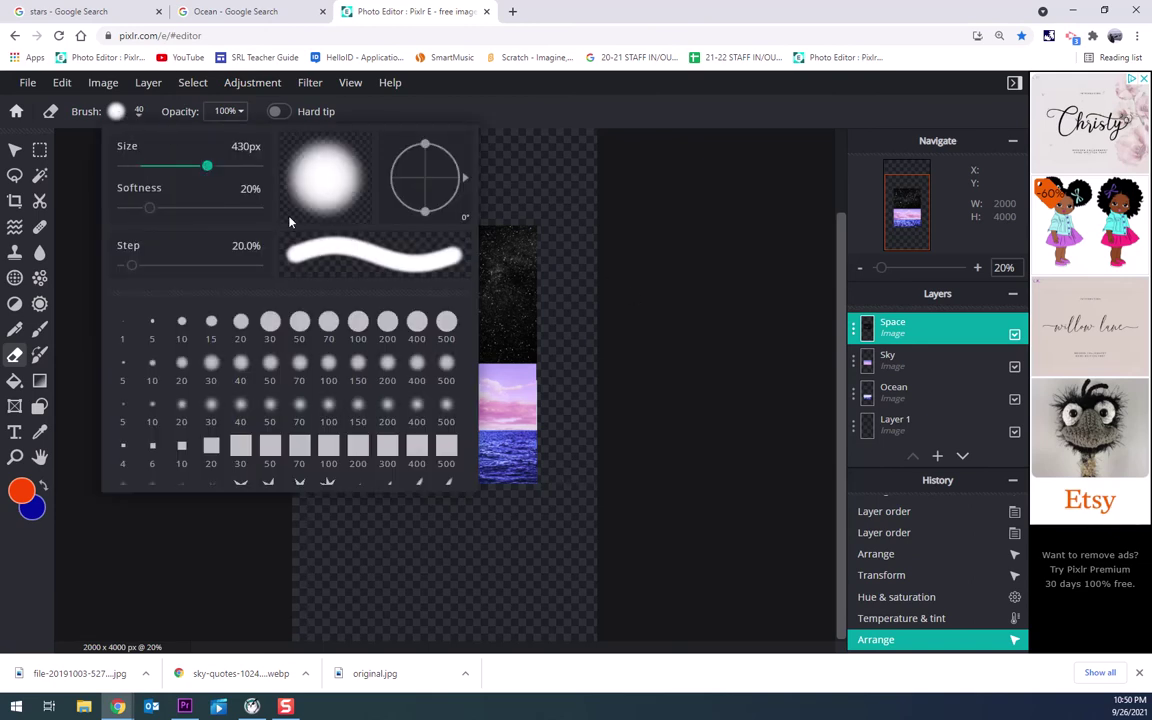
left_click(218, 208)
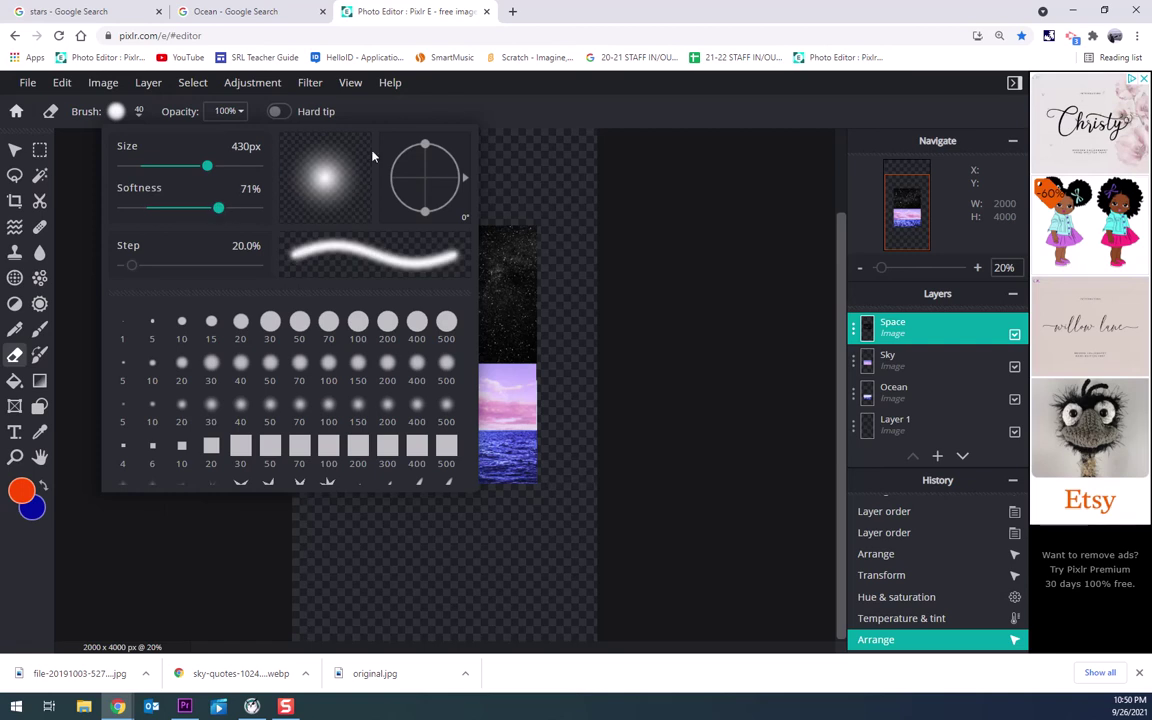
left_click(660, 229)
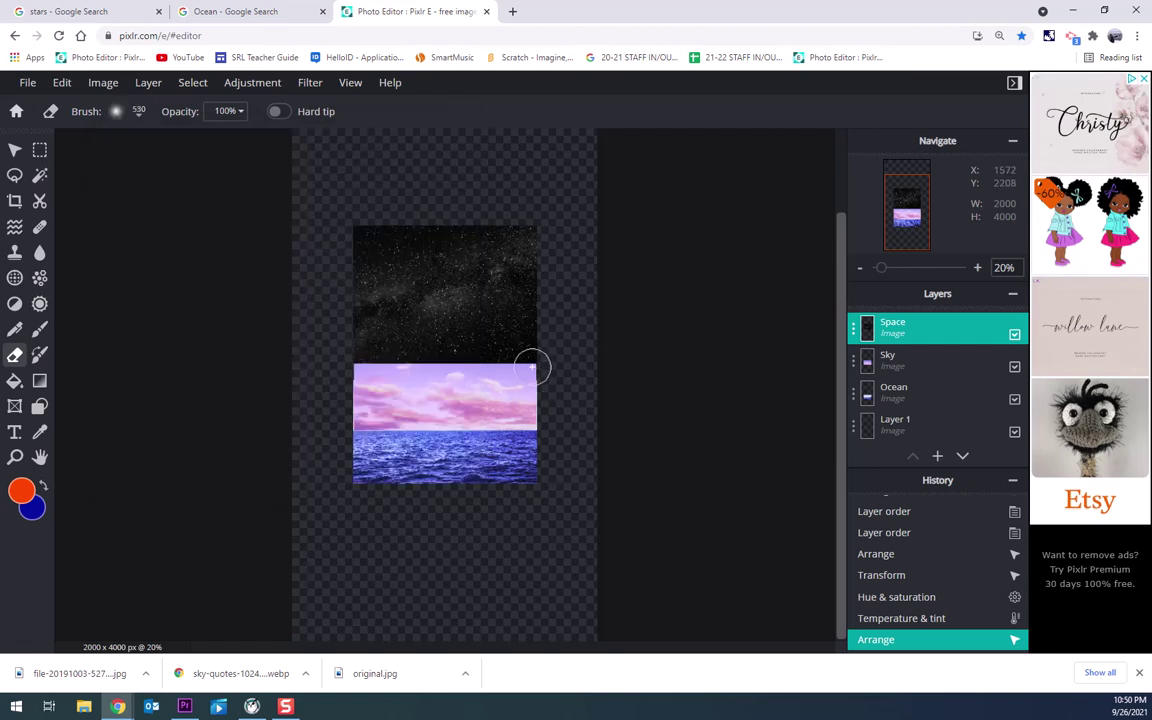
Try test eraser strokes along the lower edge of the Space picture and undo them
mouse_move(537, 377)
left_mouse_down()
mouse_move(519, 321)
mouse_move(521, 350)
mouse_move(339, 350)
mouse_move(332, 391)
left_mouse_up()
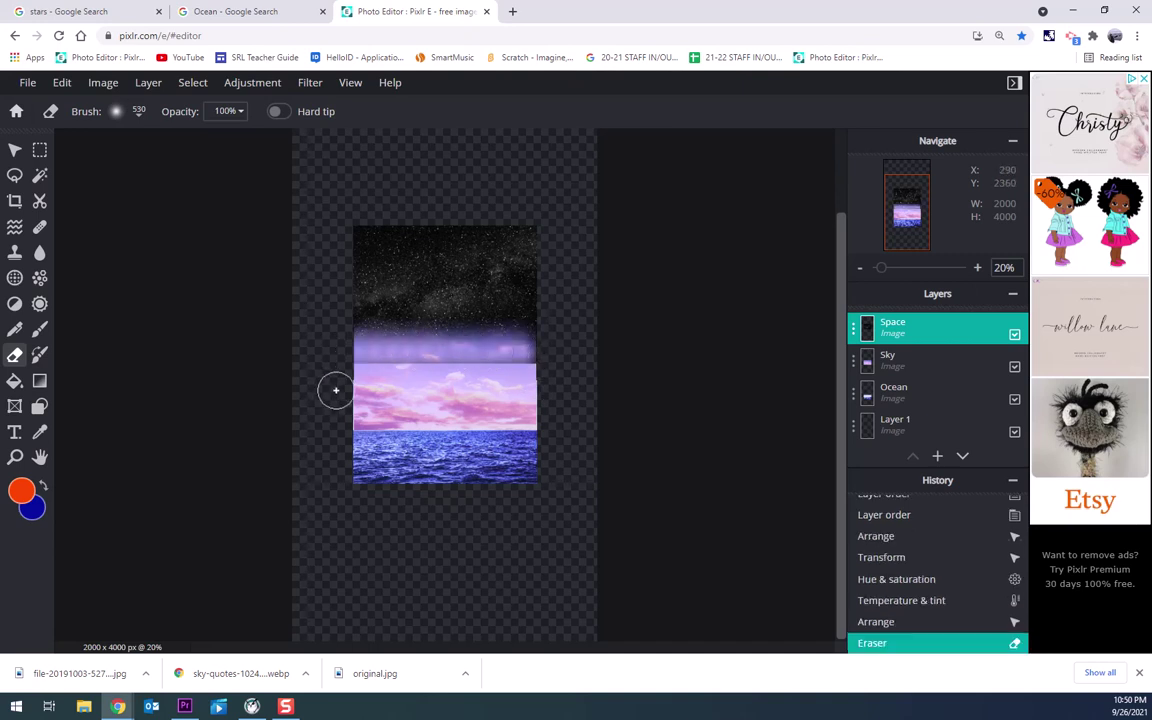
key("ctrl+z")
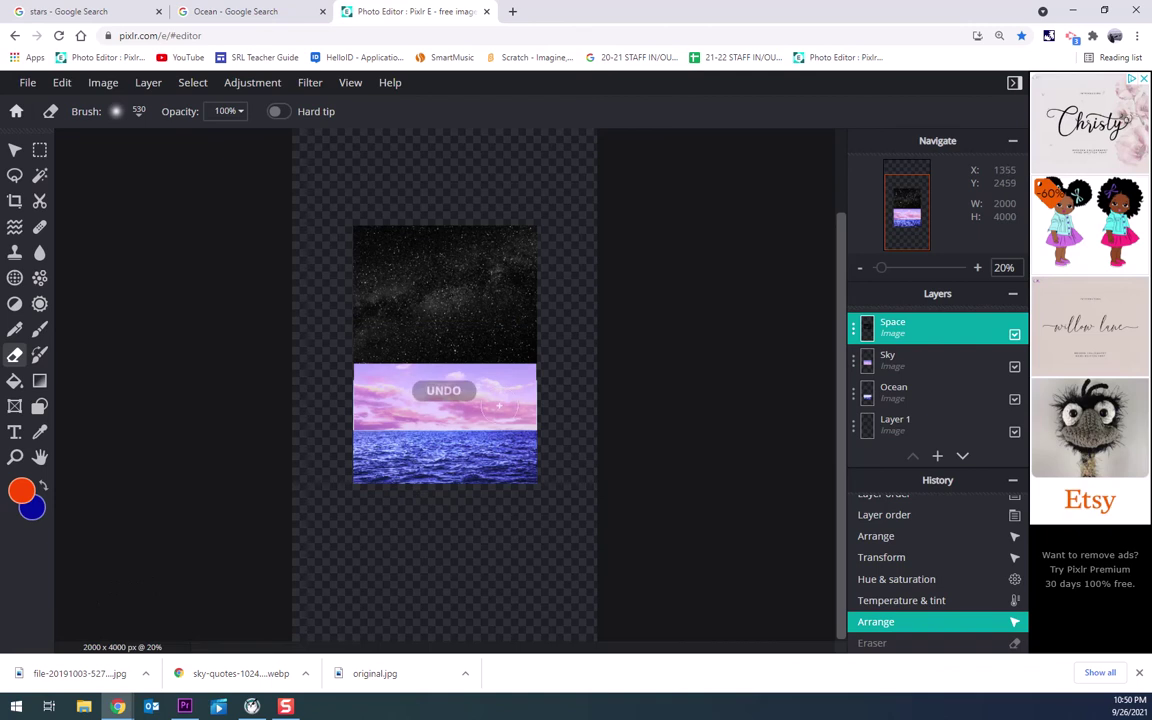
scroll(521, 402, "up", 2)
scroll(521, 402, "up", 3)
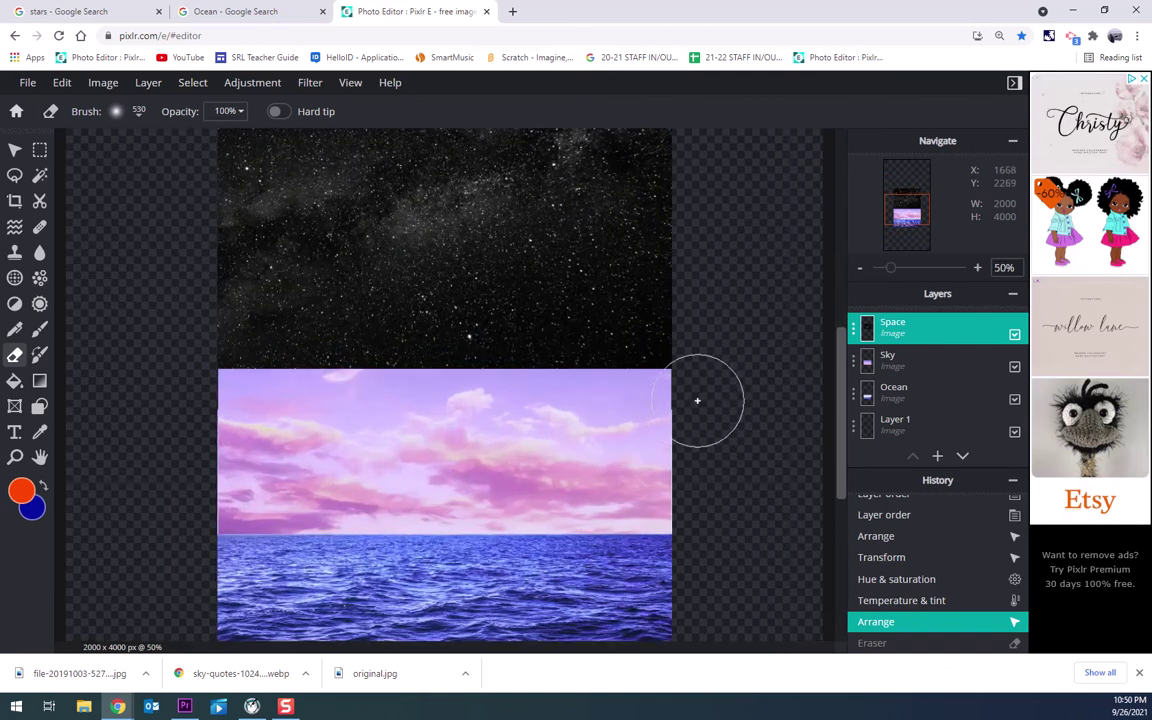
left_click_drag(700, 403, 645, 390)
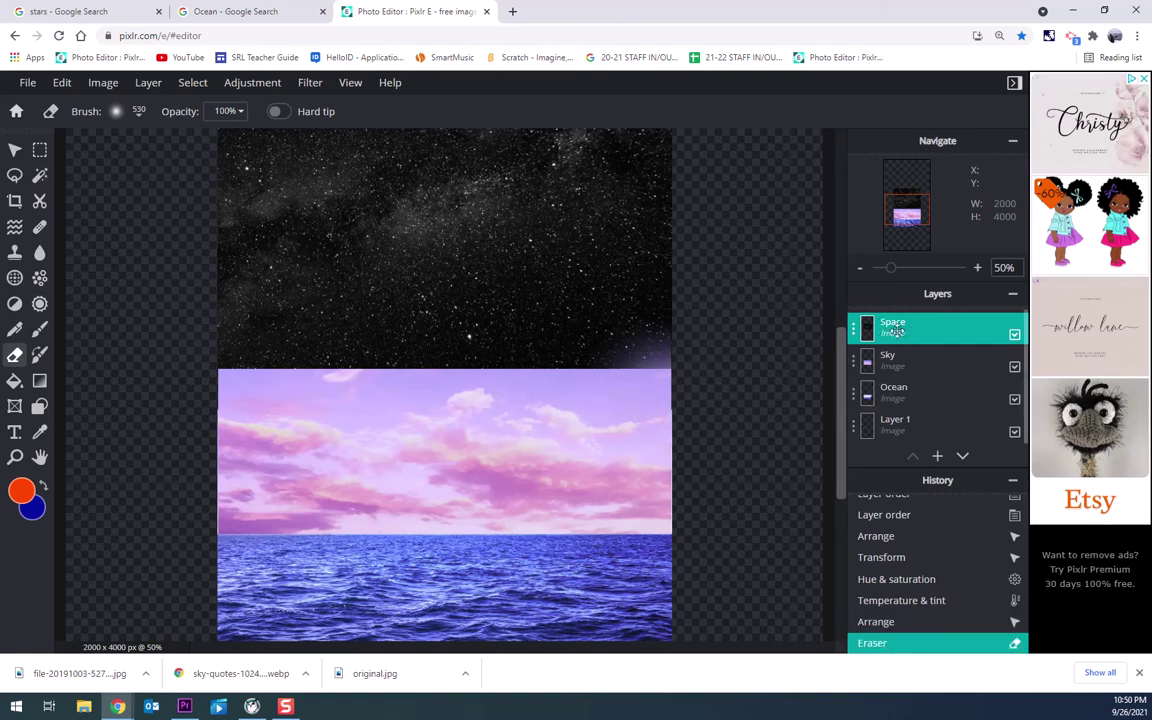
key("ctrl+z")
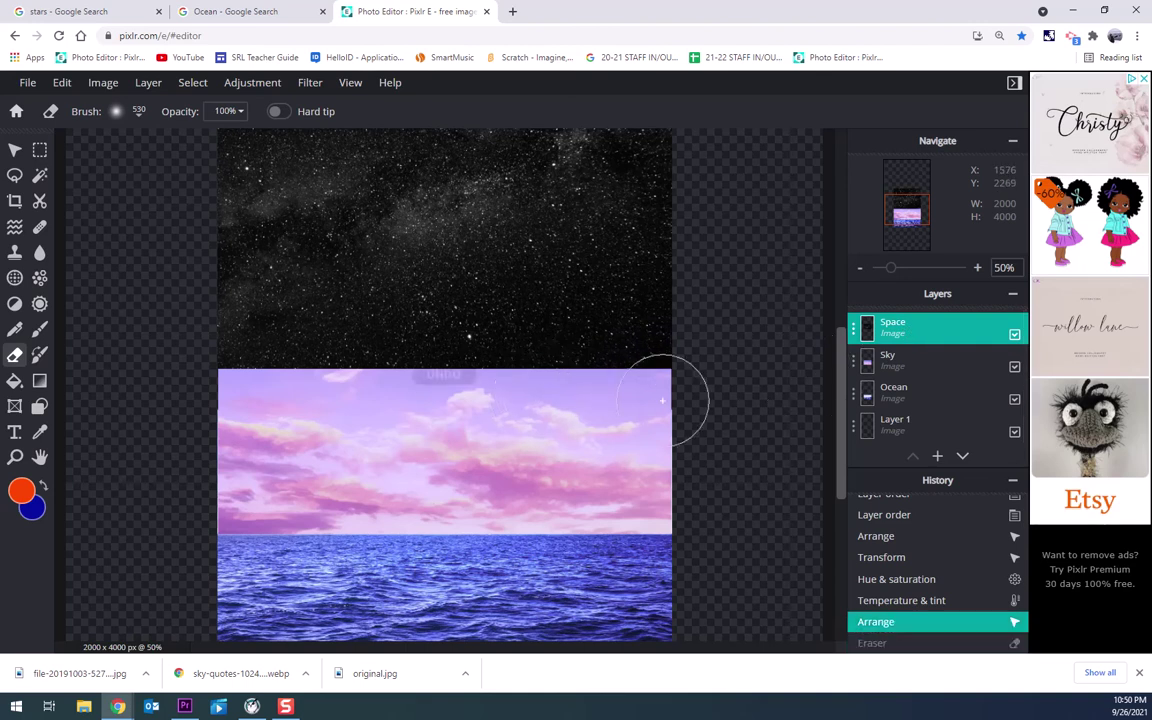
Erase the Space picture's lower edge with the soft brush across its full width to blend the stars into the sky
mouse_move(688, 387)
left_mouse_down()
mouse_move(710, 388)
mouse_move(591, 378)
mouse_move(476, 347)
mouse_move(150, 370)
mouse_move(100, 345)
left_mouse_up()
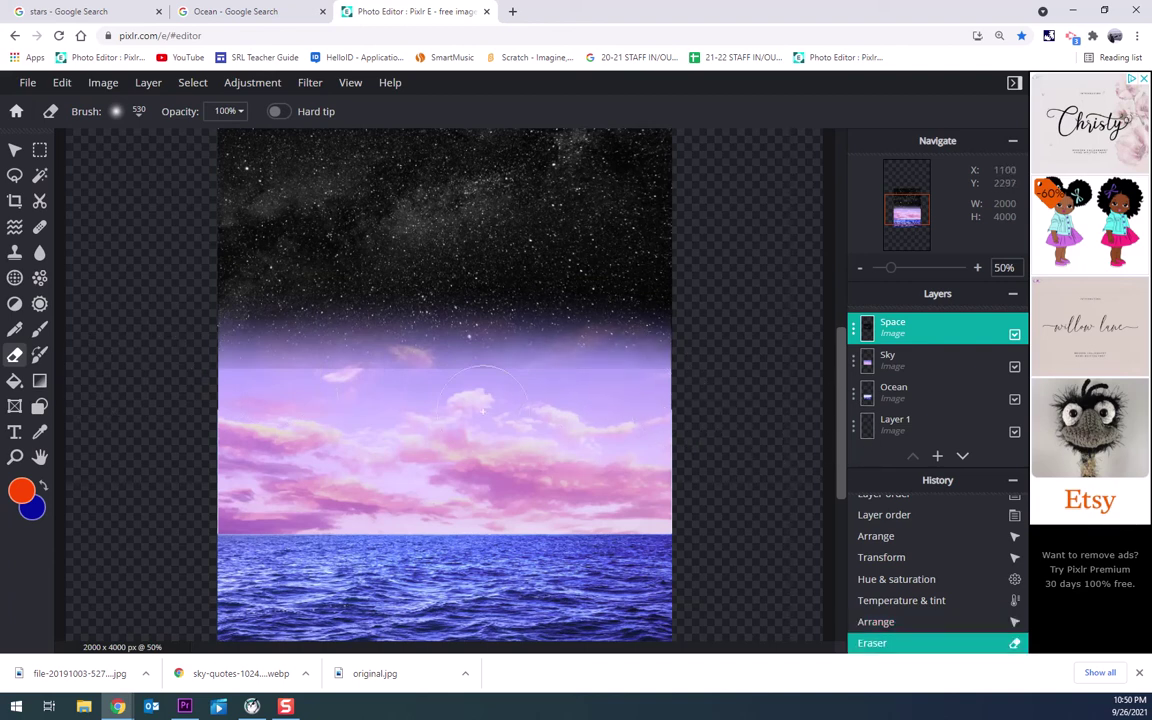
left_click(251, 413)
left_click(670, 418)
left_click(660, 417)
left_click(645, 416)
left_click(628, 415)
left_click(611, 414)
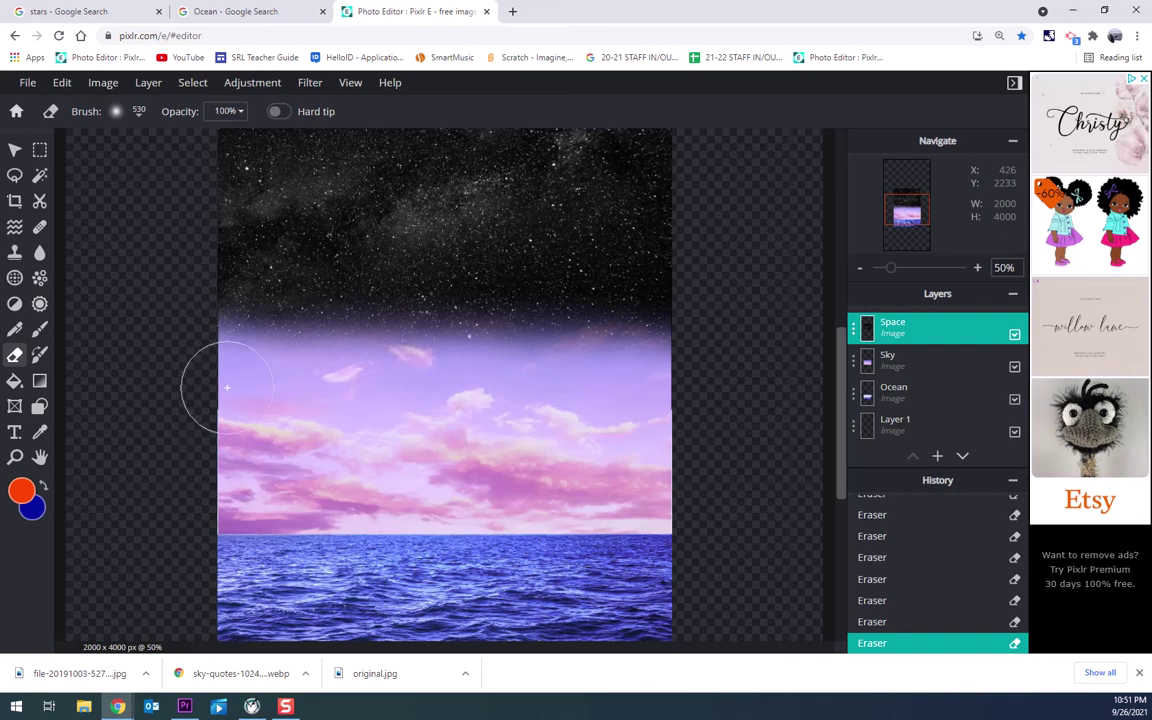
Try two more eraser strokes across the Space picture's lower edge and undo both
mouse_move(726, 347)
left_mouse_down()
mouse_move(527, 327)
mouse_move(270, 323)
left_mouse_up()
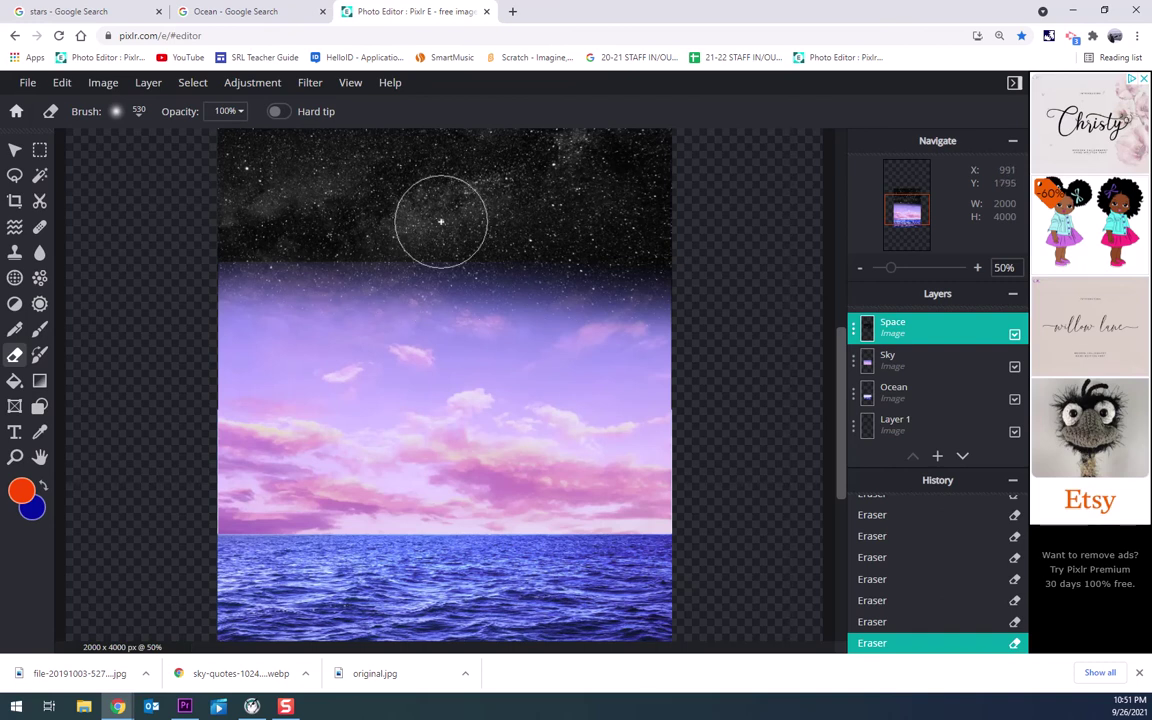
key("ctrl+z")
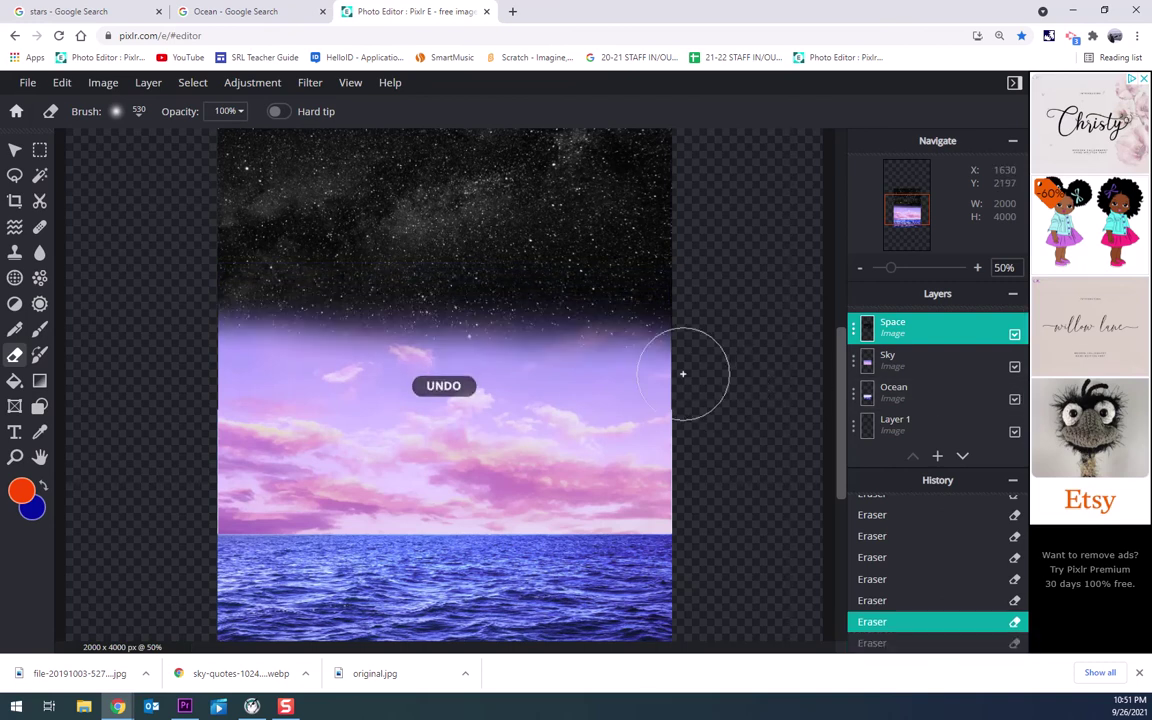
mouse_move(684, 347)
left_mouse_down()
mouse_move(275, 329)
mouse_move(131, 352)
left_mouse_up()
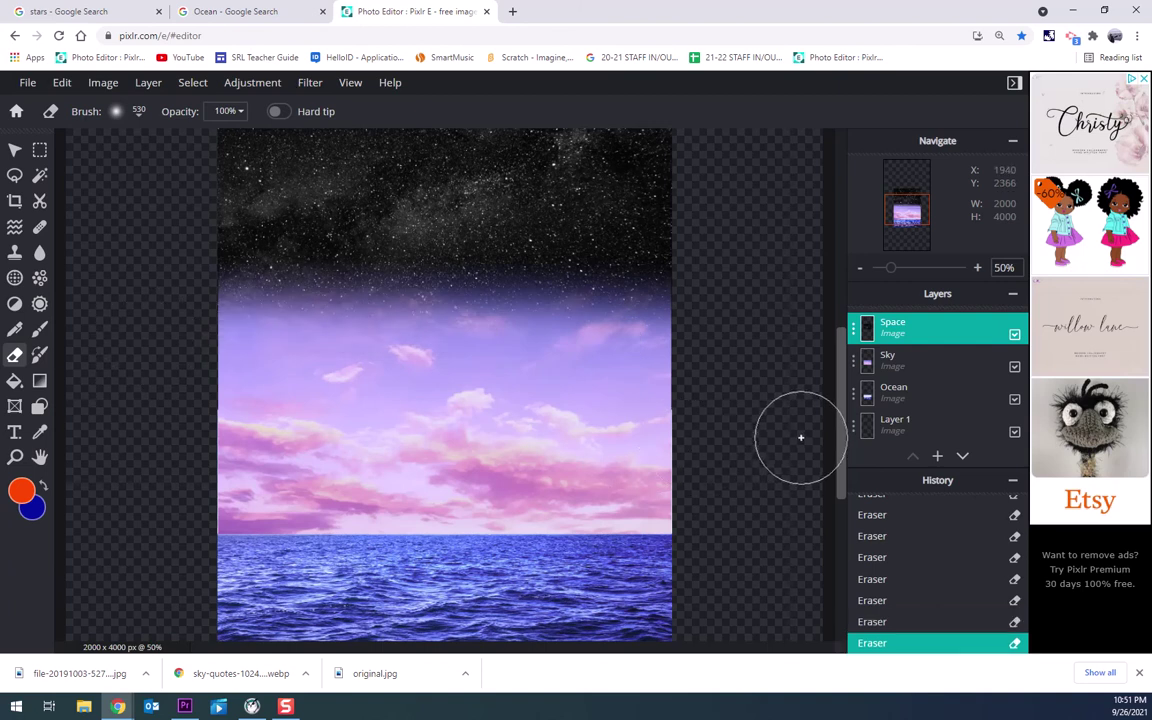
key("ctrl+z")
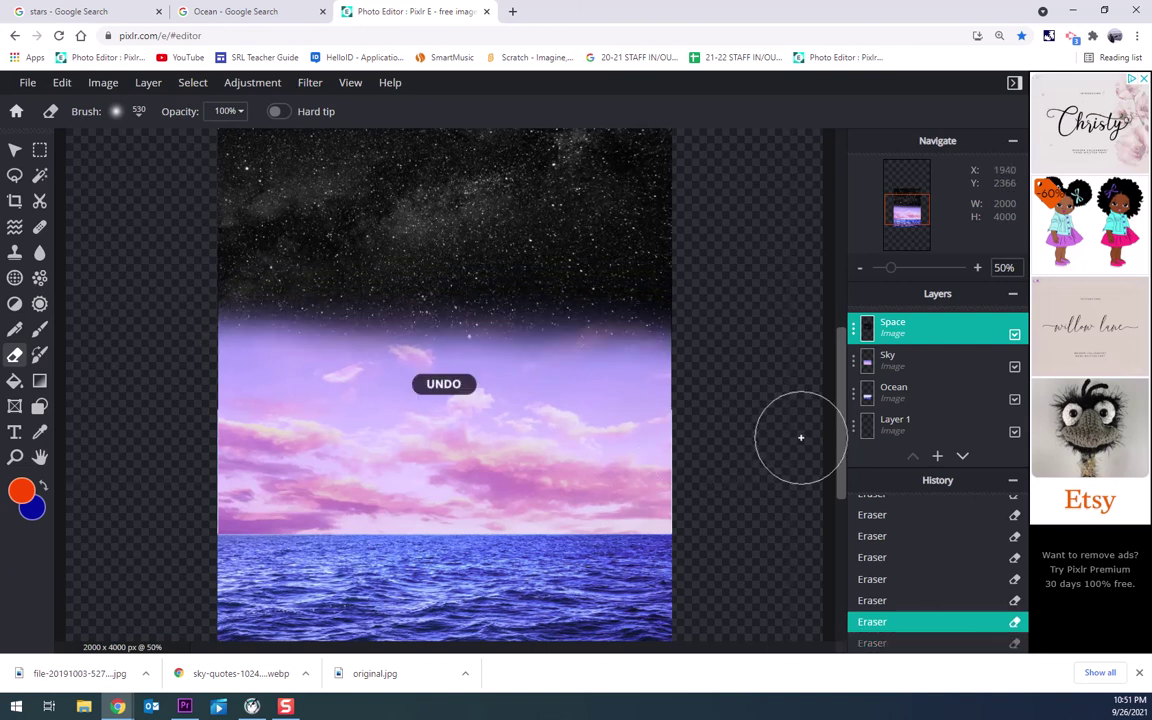
Adjust the eraser brush's softness and erase once more across the full width of the Space picture's lower edge
left_click(122, 112)
left_click_drag(229, 211, 389, 253)
mouse_move(757, 368)
left_mouse_down()
mouse_move(719, 372)
mouse_move(710, 357)
mouse_move(165, 358)
left_mouse_up()
scroll(690, 358, "down", 3)
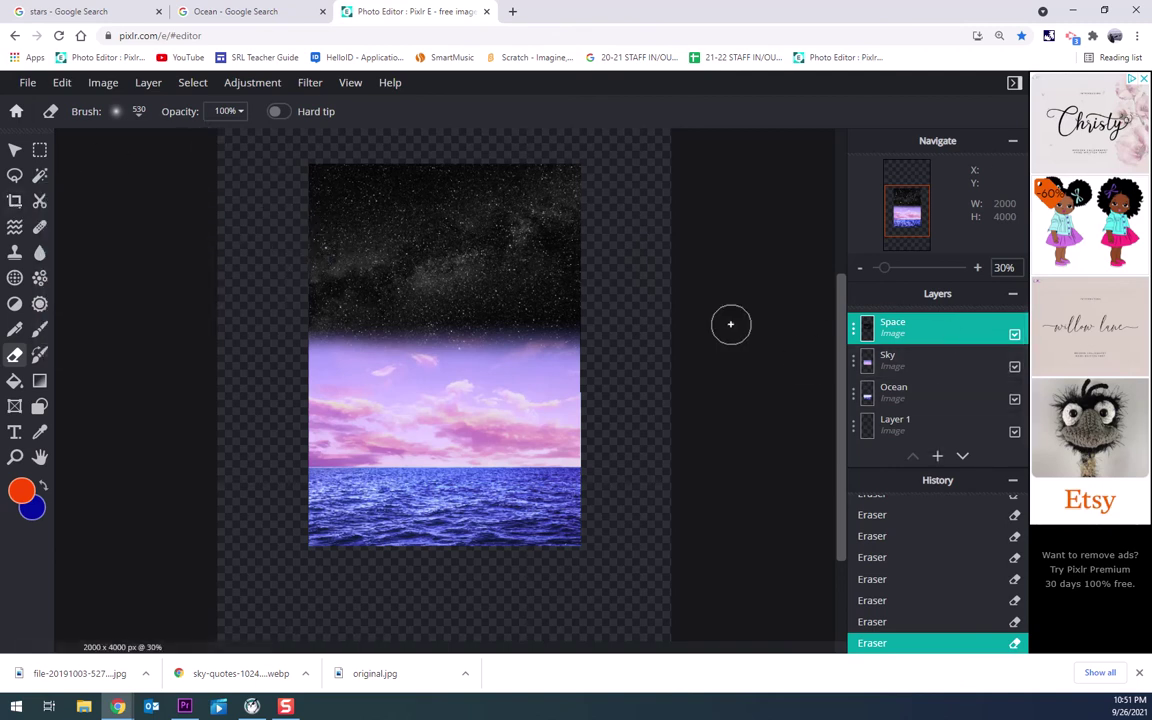
left_click(950, 332)
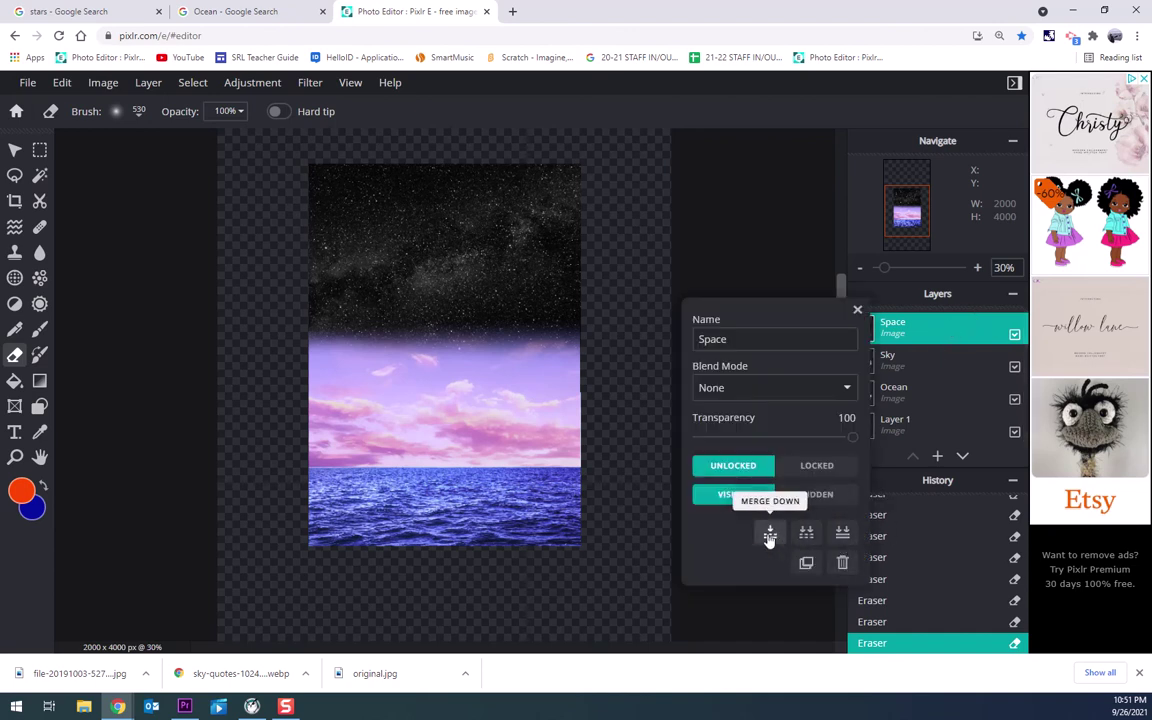
left_click(858, 311)
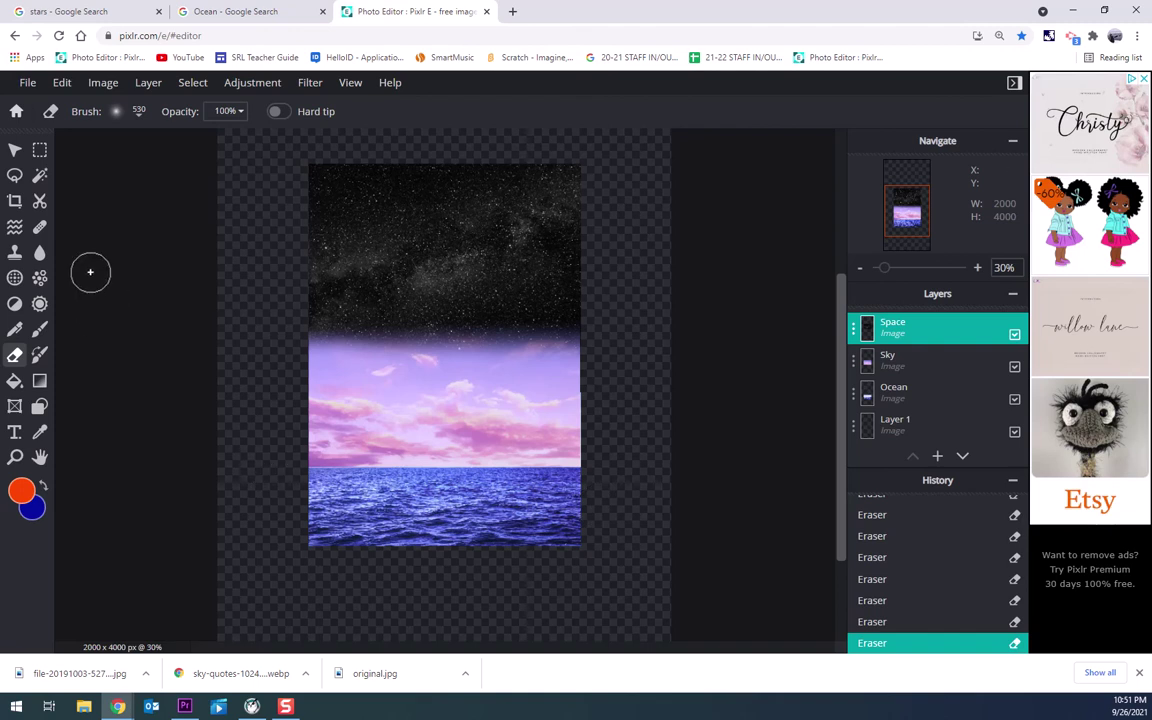
Set up a free crop around the combined space, sky and ocean picture, about 1186 x 1653 px
left_click(16, 203)
scroll(457, 355, "up", 5)
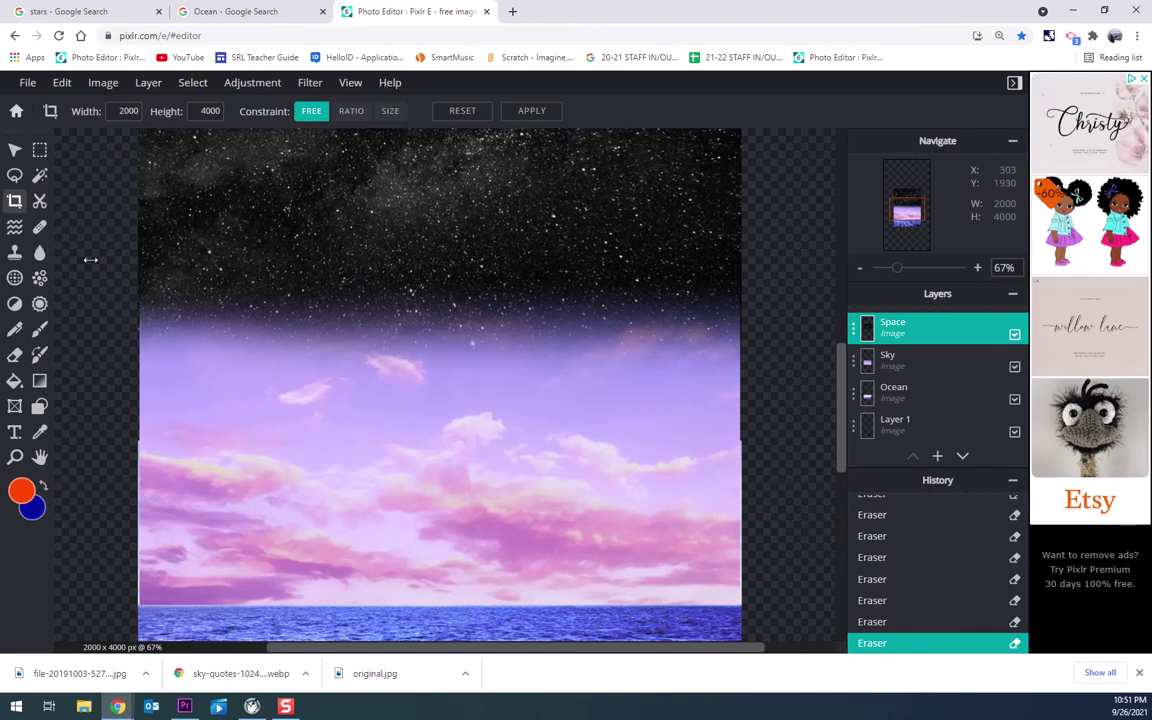
scroll(507, 357, "down", 8)
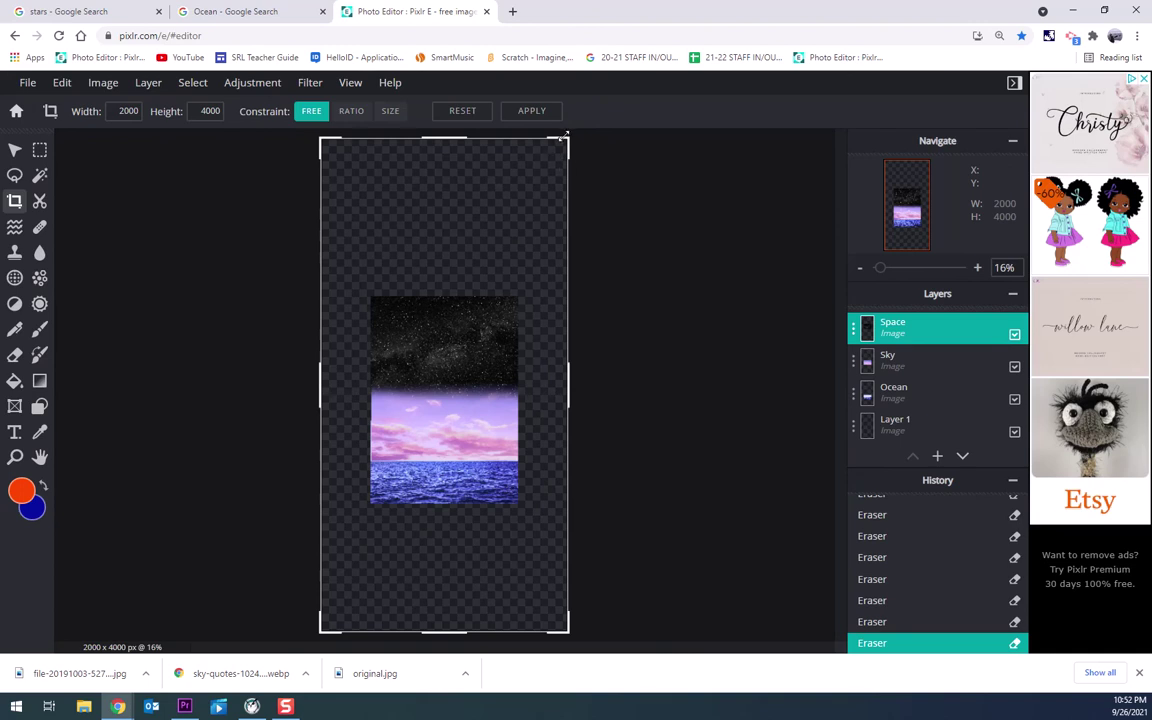
left_click_drag(570, 136, 517, 296)
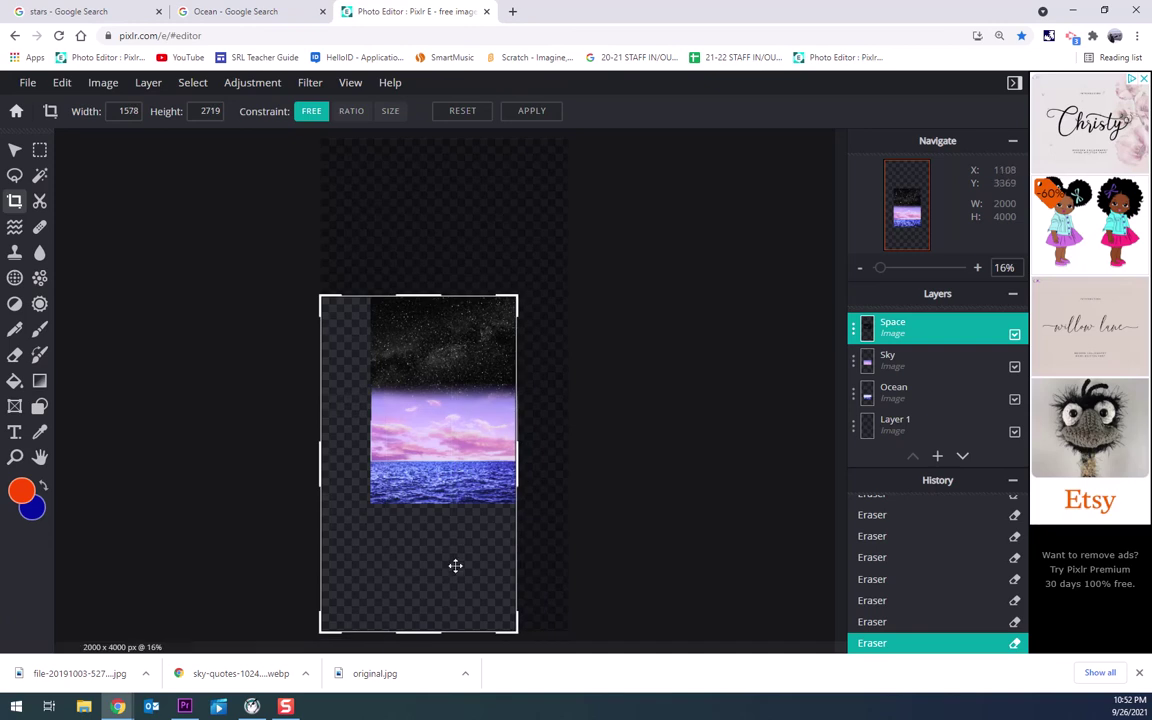
left_click_drag(333, 629, 372, 498)
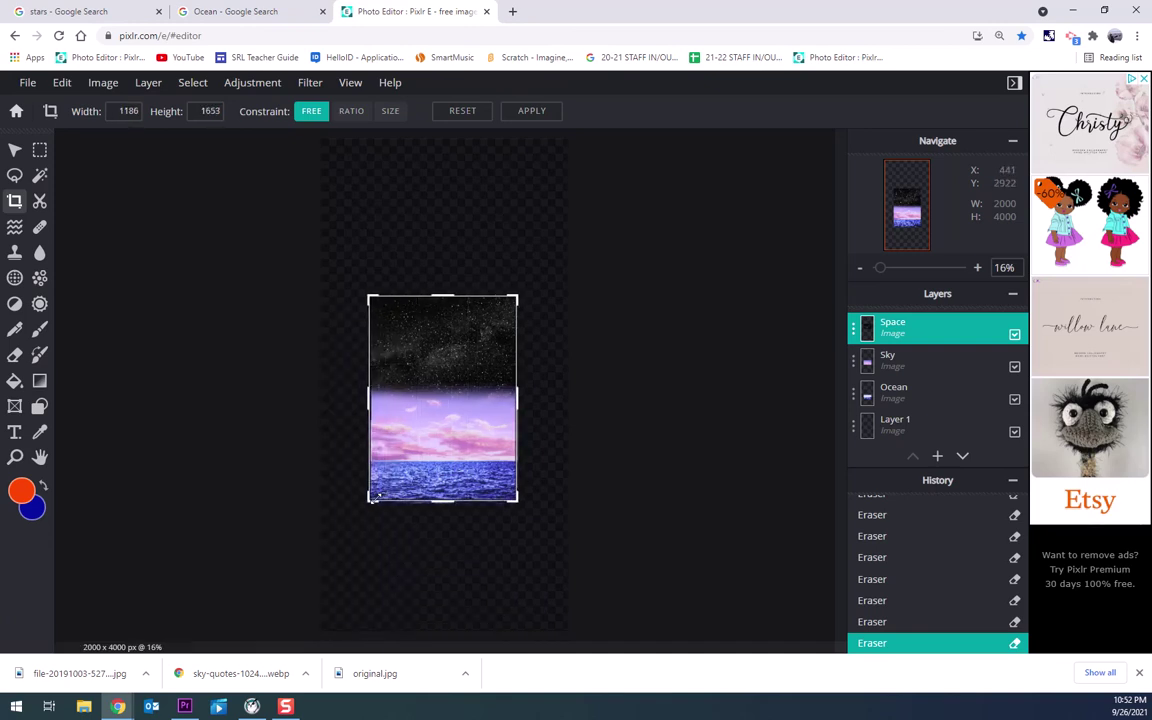
Tighten the crop frame to the picture's edges at 1174 x 1636 px and apply the crop
scroll(408, 426, "up", 1)
scroll(410, 415, "up", 4)
scroll(413, 405, "down", 2)
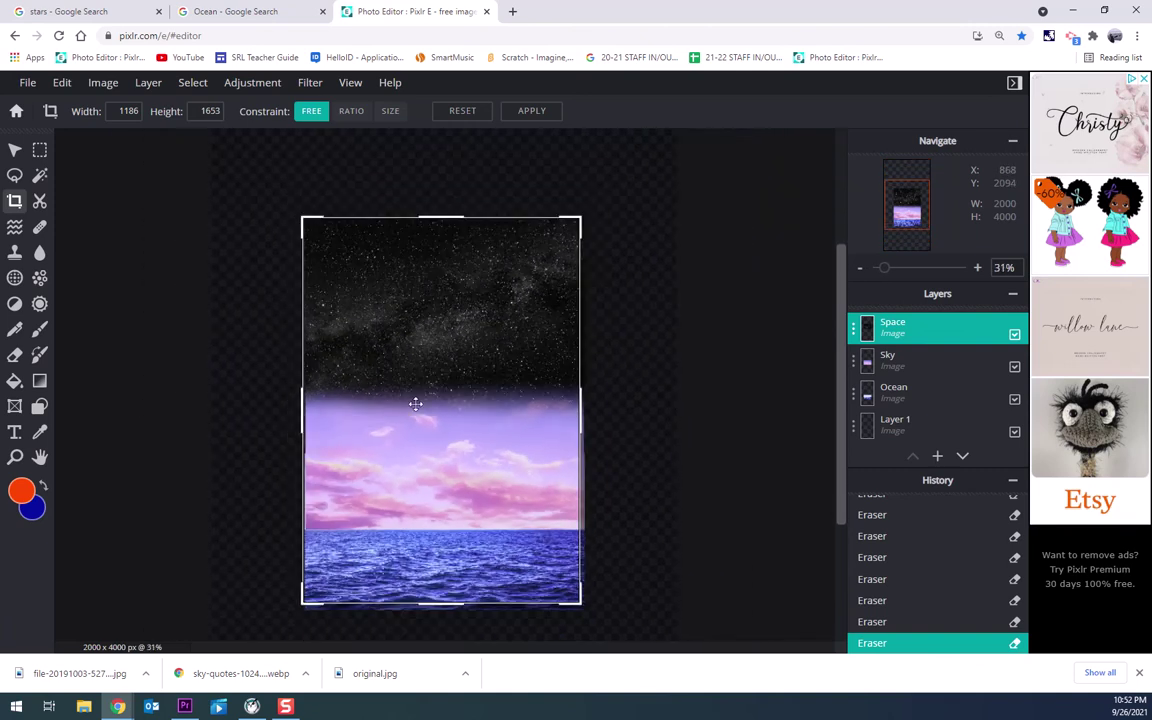
left_click_drag(288, 431, 307, 423)
left_click_drag(506, 222, 462, 224)
left_click_drag(592, 388, 586, 418)
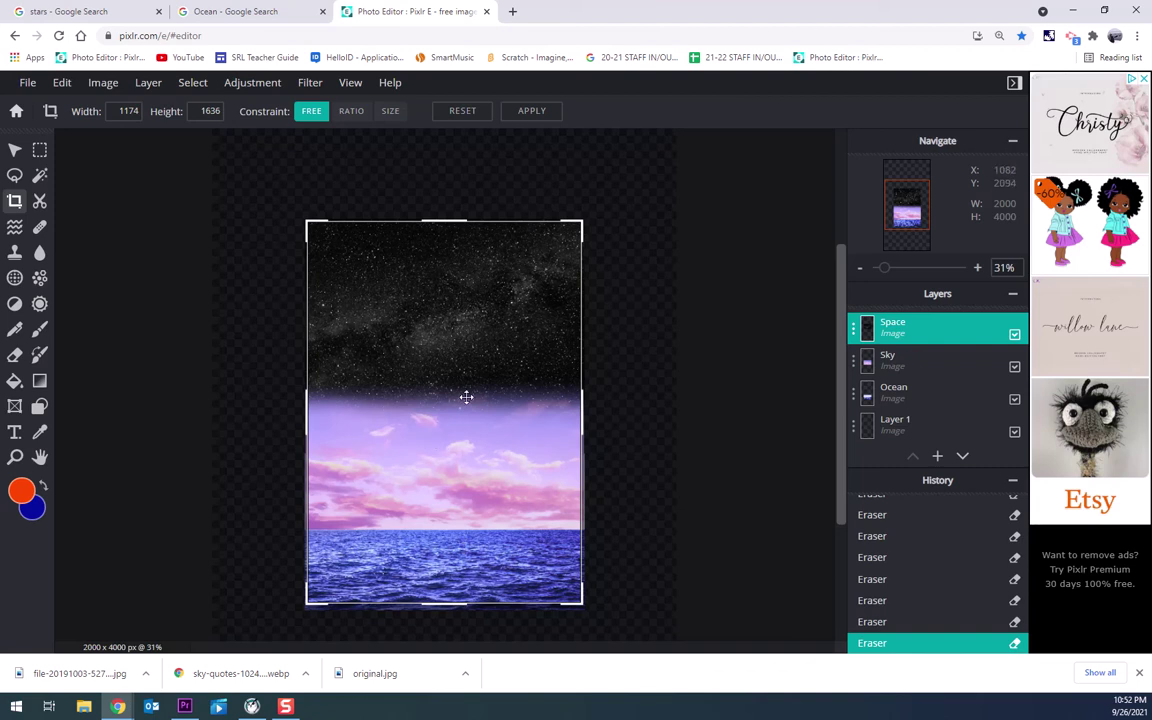
left_click(556, 116)
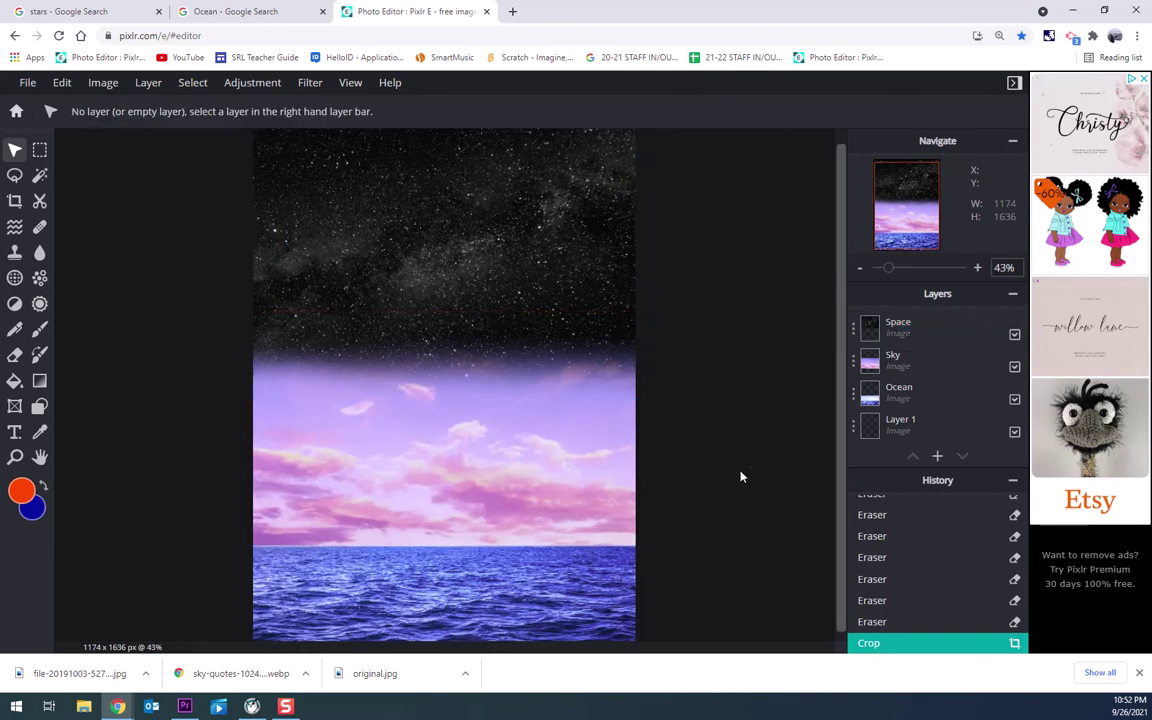
scroll(738, 481, "down", 2)
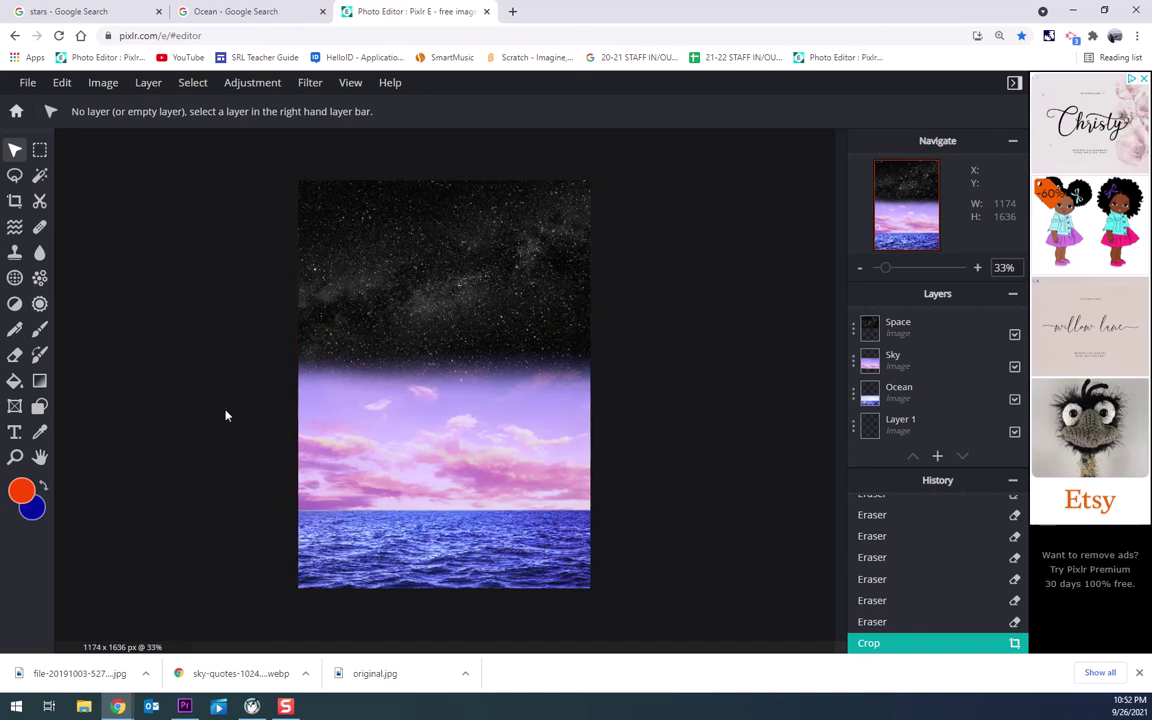
Save and download the picture as a JPG named Vertical Panorama at 100% quality, 1174 x 1636 px
left_click(28, 86)
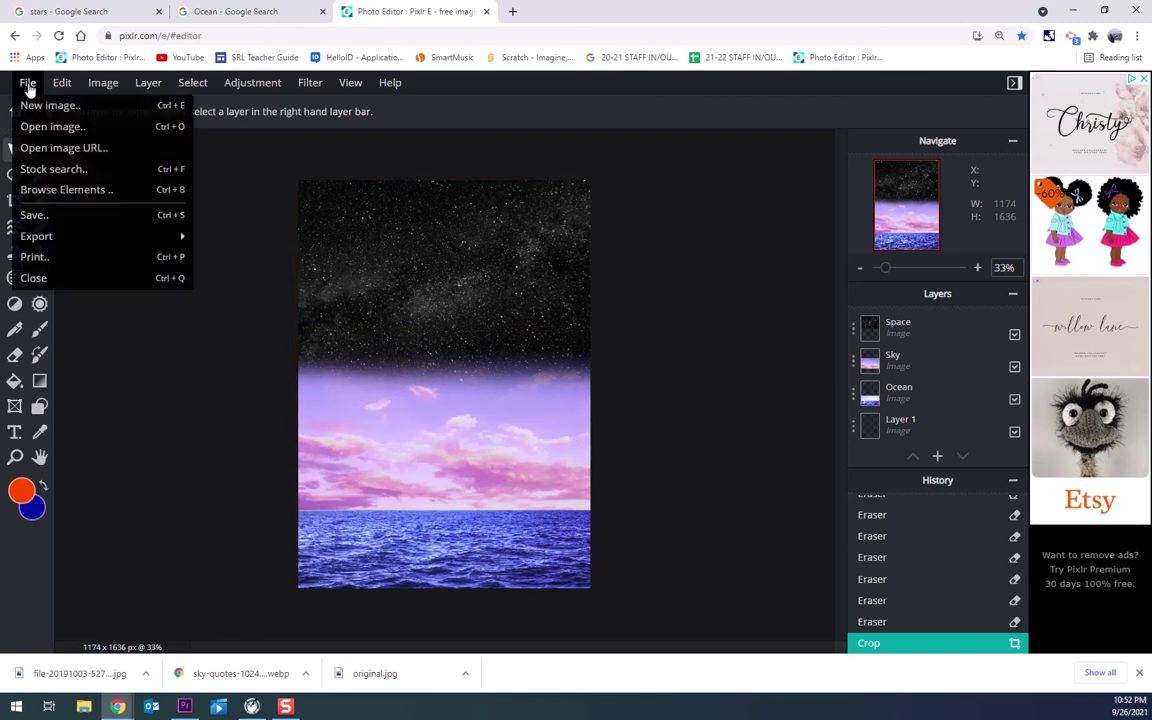
left_click(79, 213)
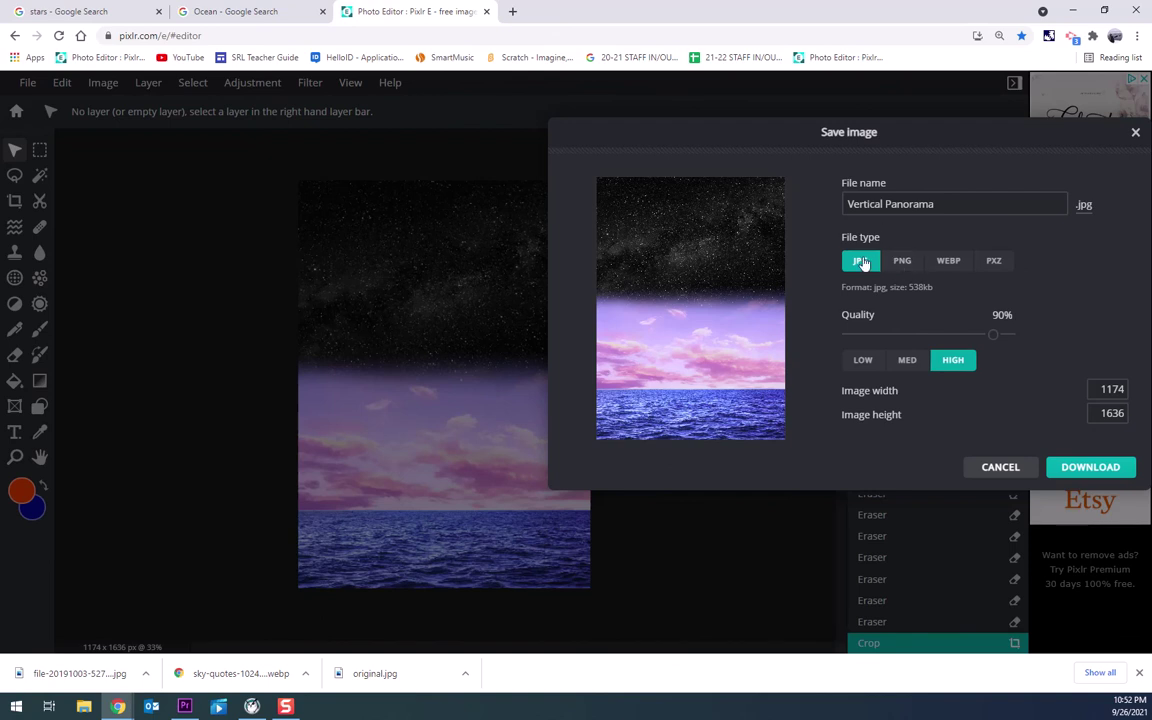
left_click(906, 262)
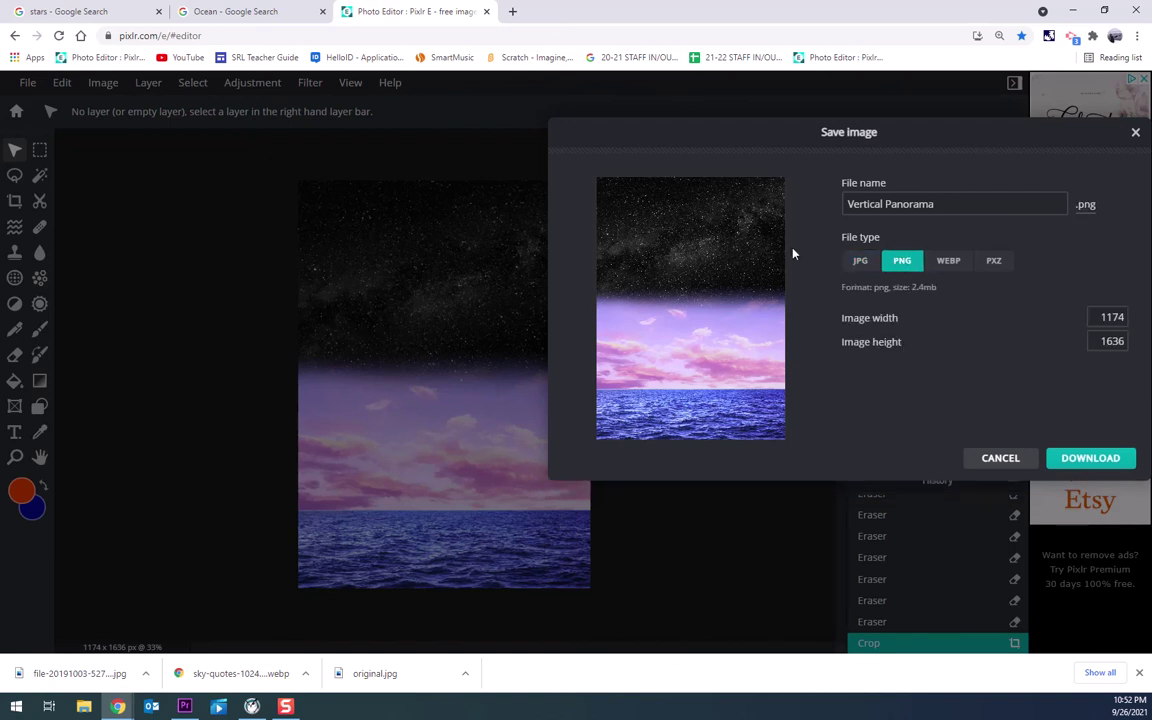
left_click(859, 261)
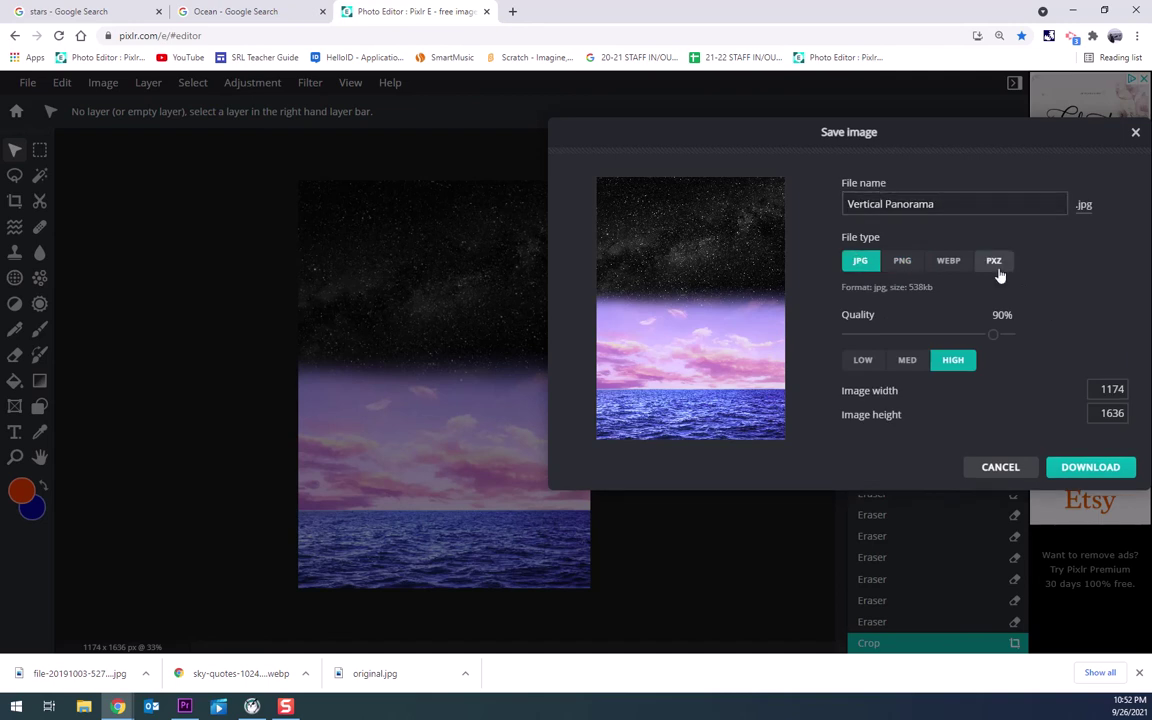
left_click(996, 265)
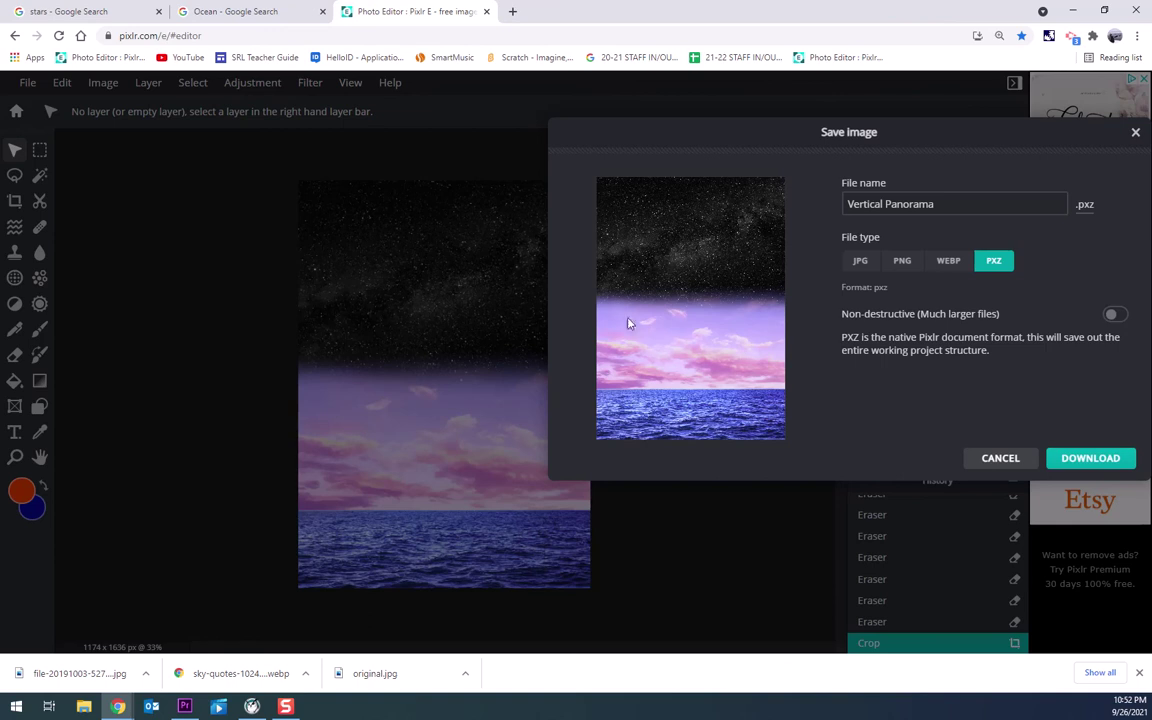
left_click(861, 263)
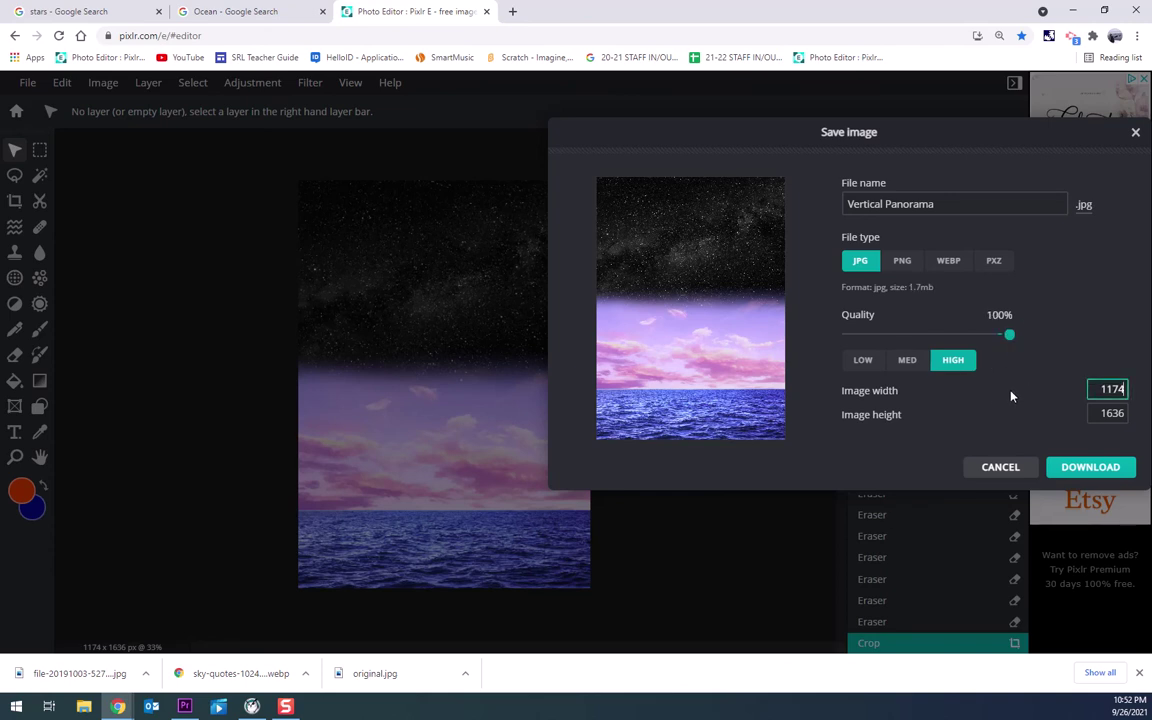
left_click(1080, 478)
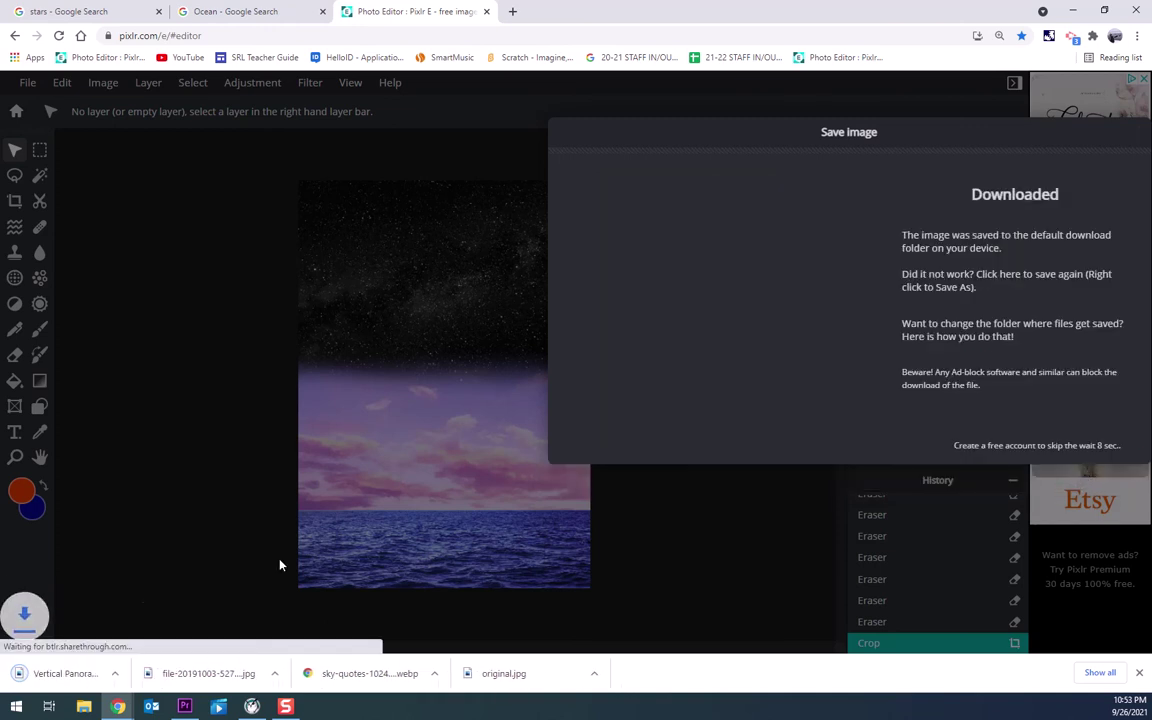